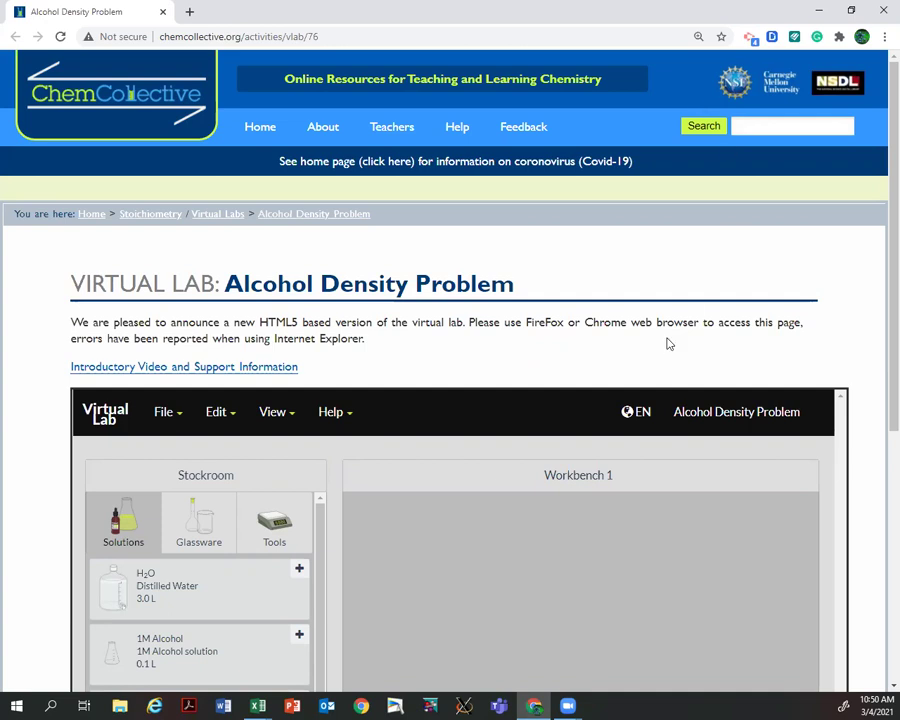
Step: Open the Alcohol Density Problem description and scroll through its five alcohol-strength categories
left_click(719, 413)
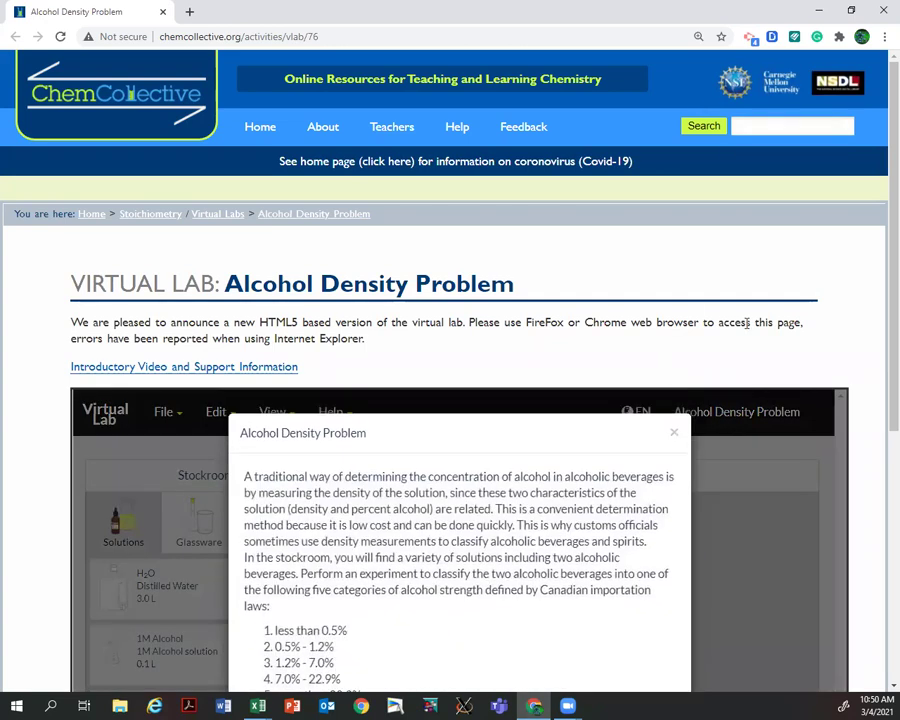
scroll(746, 325, "down", 1)
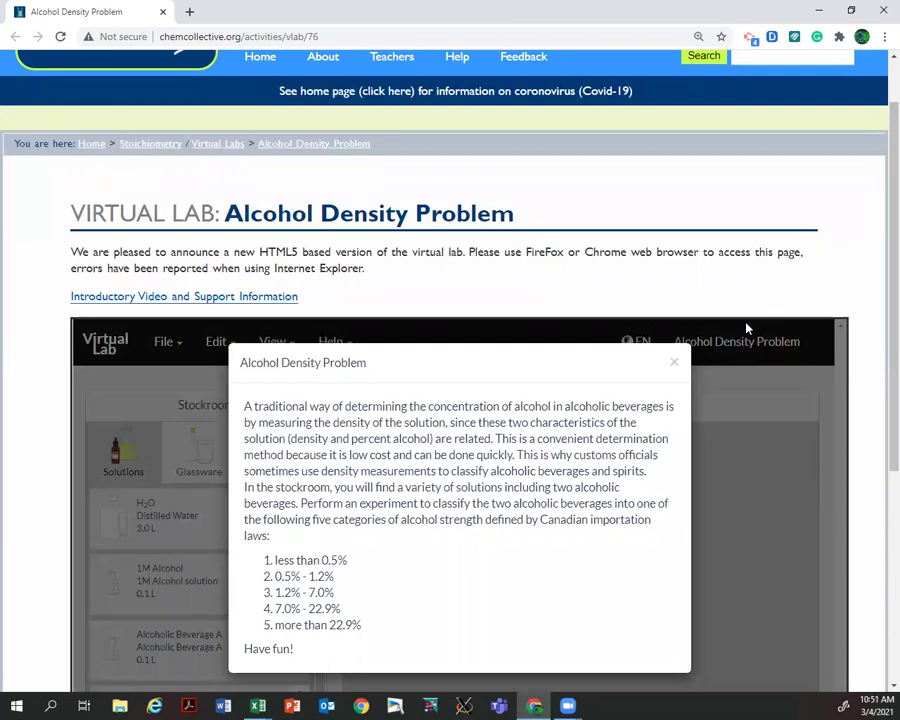
scroll(752, 400, "down", 2)
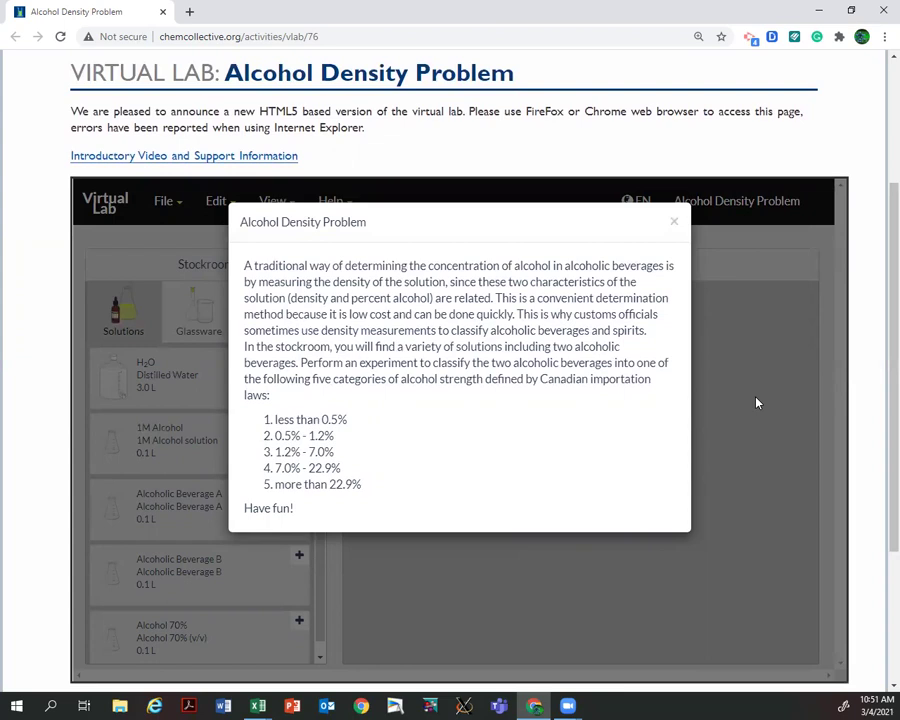
Step: Close the description and put Alcohol 70% and a scale on the workbench
left_click(673, 224)
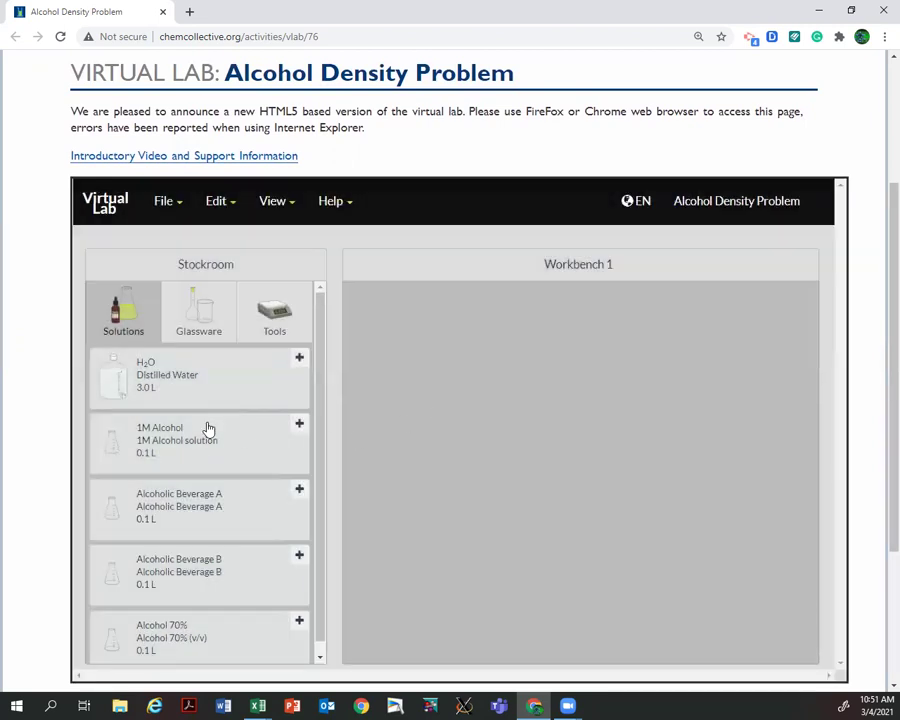
double_click(147, 647)
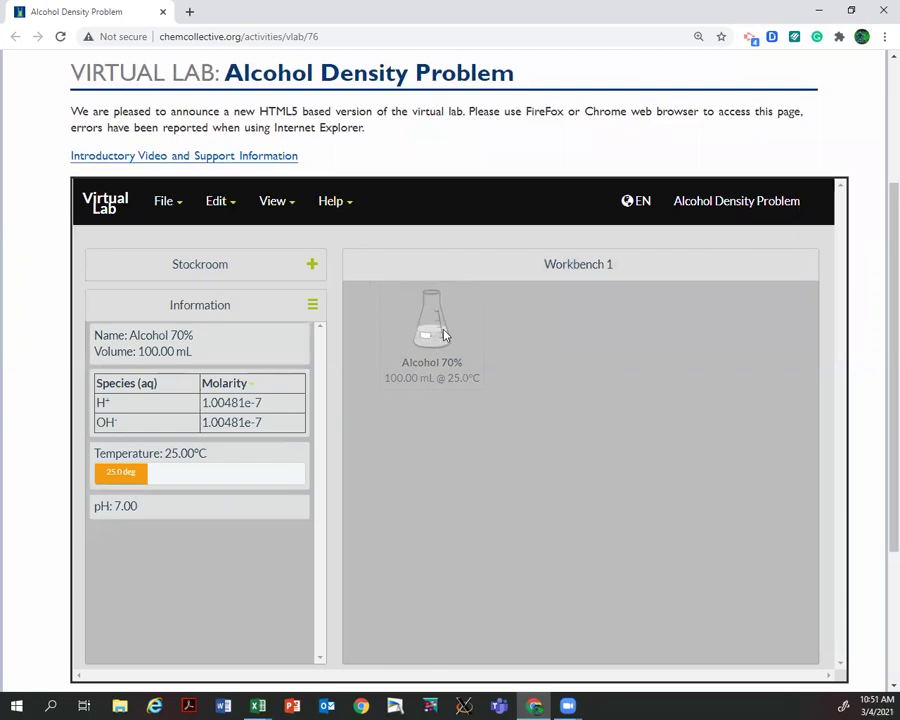
left_click(312, 264)
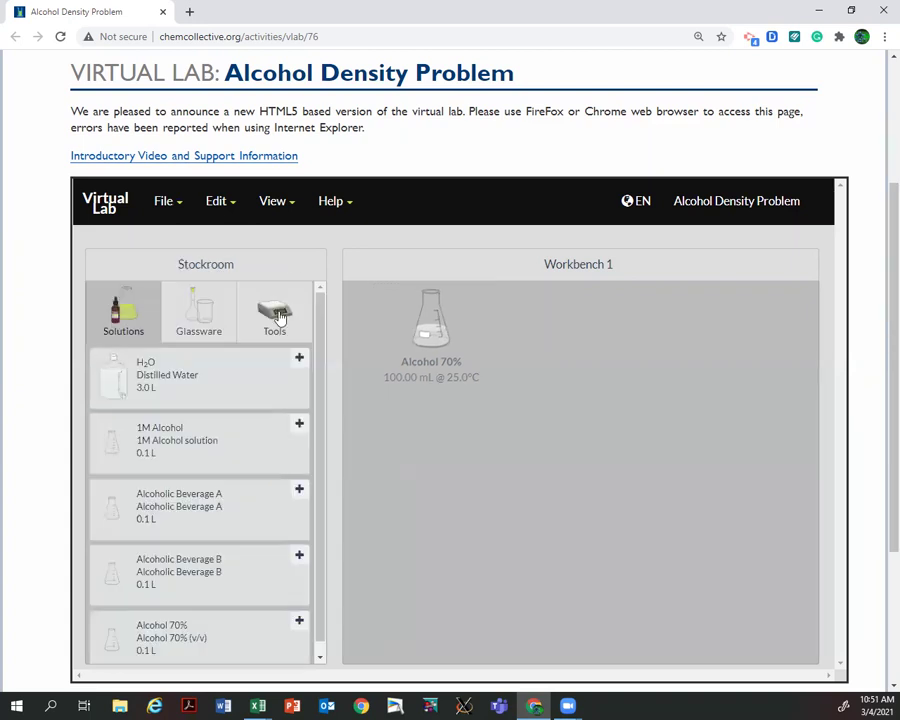
left_click(276, 312)
left_click(114, 450)
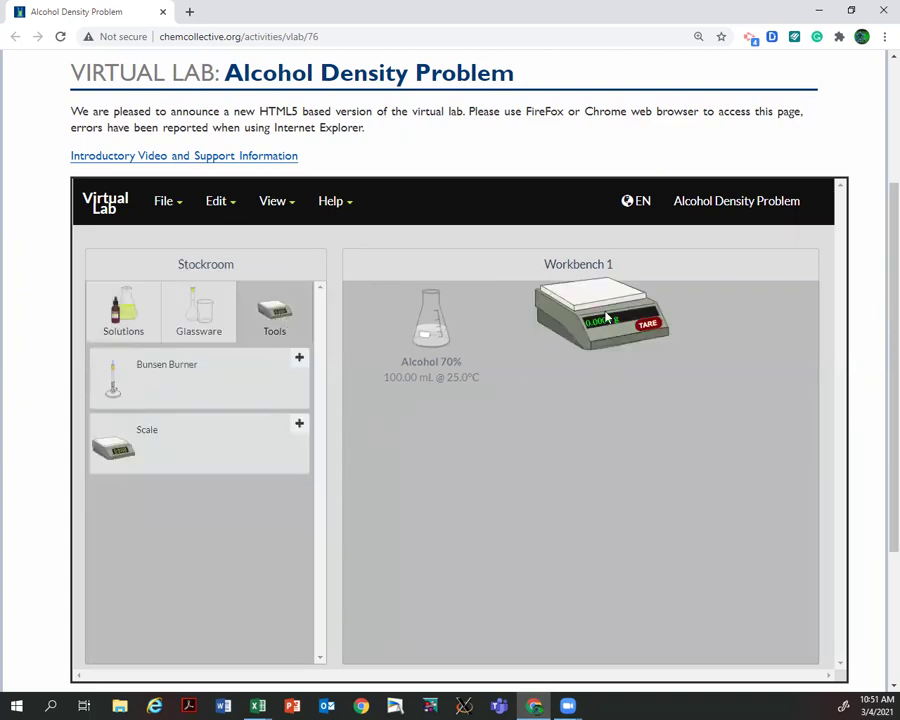
left_click_drag(586, 305, 645, 458)
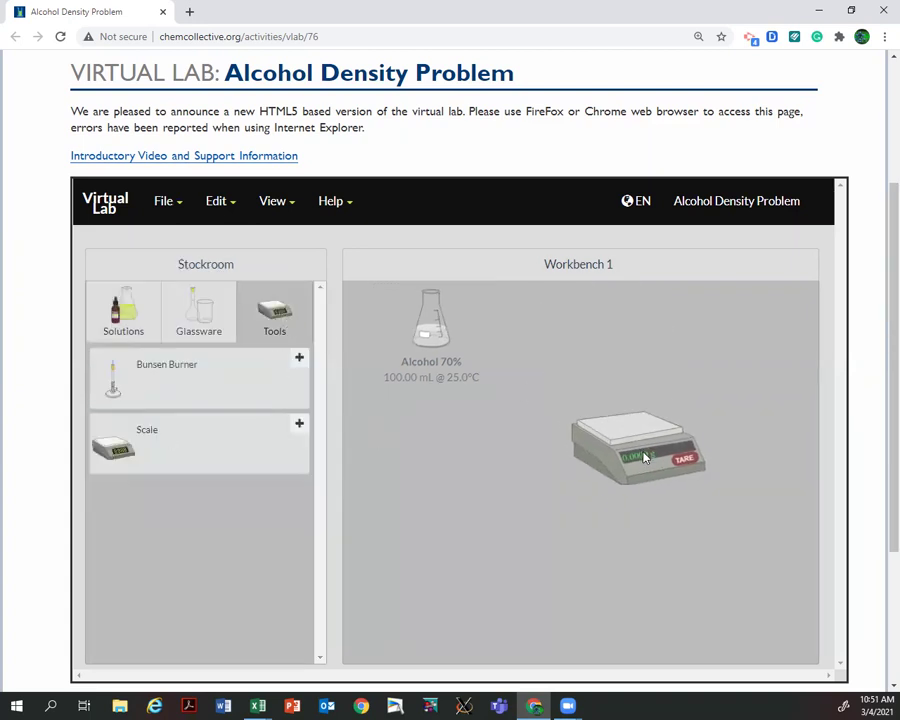
Step: Tare a 250 mL Erlenmeyer flask on the scale and pour in 50 mL of Alcohol 70%
left_click(196, 315)
left_click(151, 352)
left_click(147, 400)
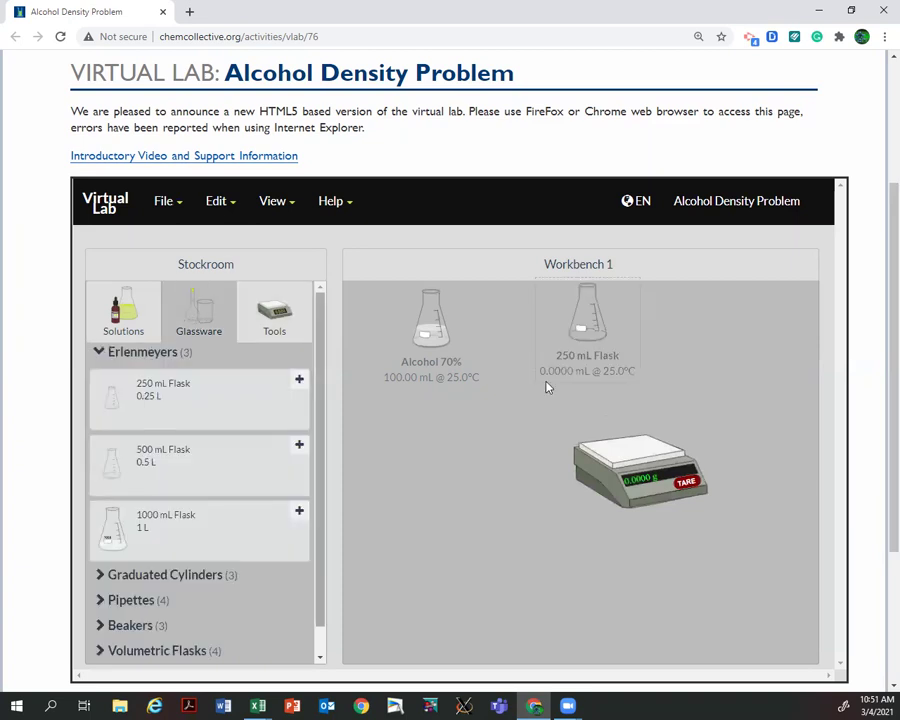
left_click_drag(598, 332, 632, 470)
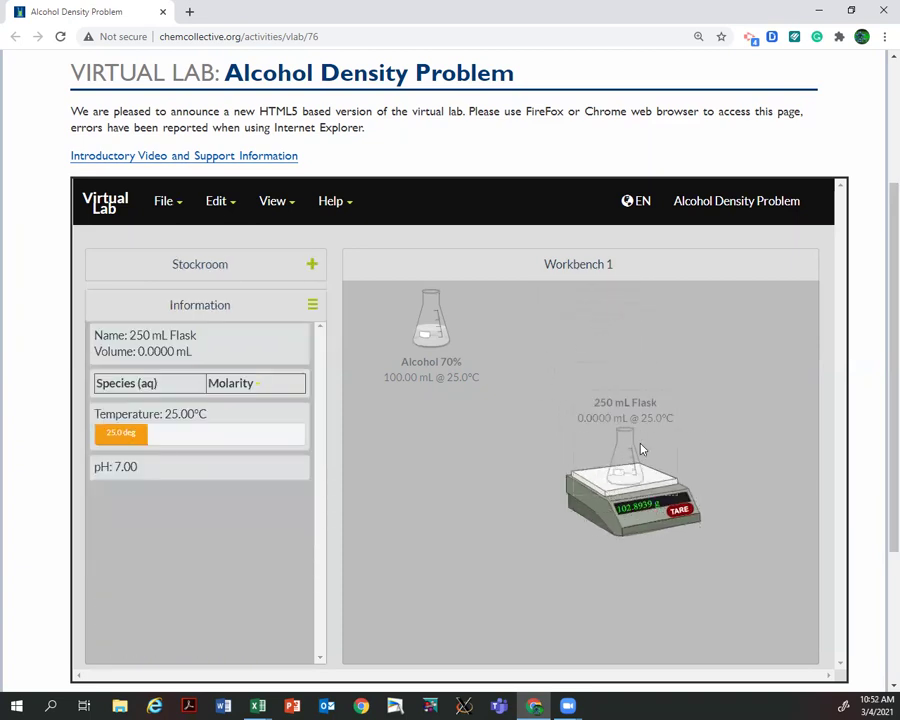
left_click(679, 510)
left_click_drag(436, 316, 623, 437)
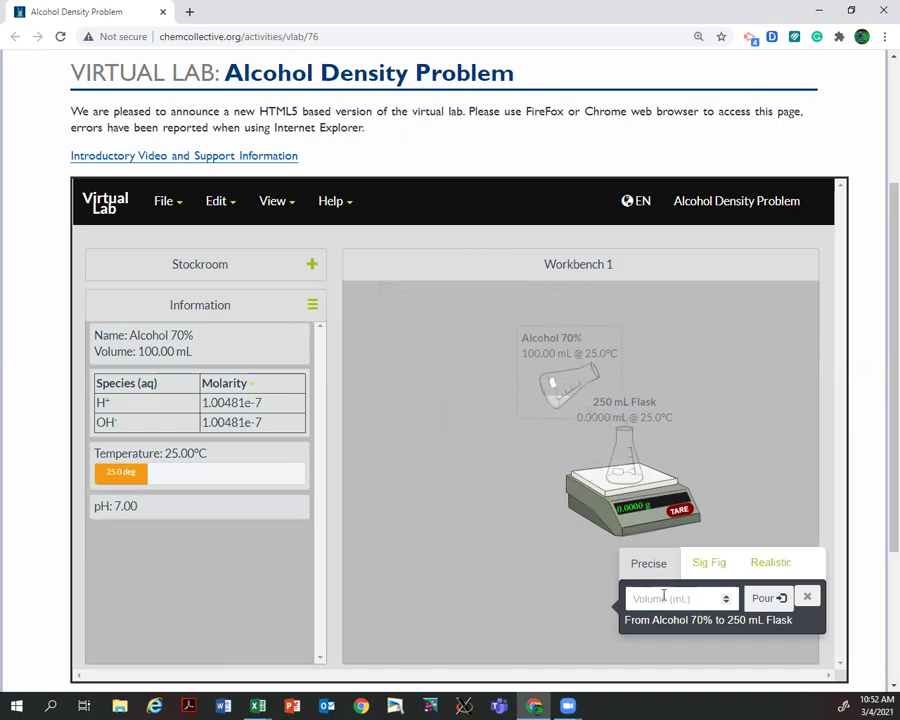
type("50")
left_click(771, 608)
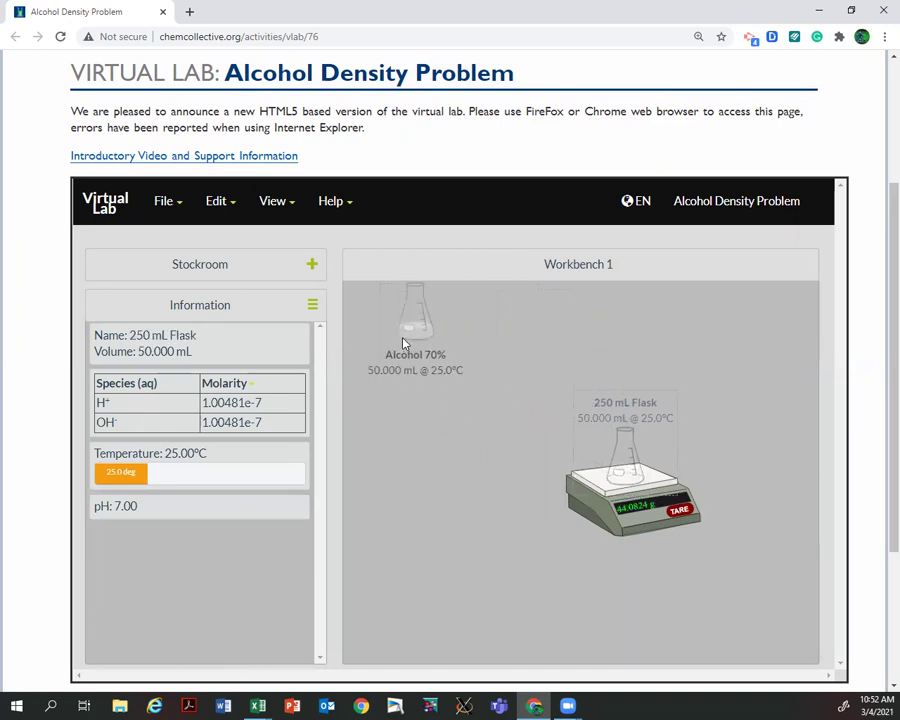
Step: Enter sample 1's mass 44.0824 g in D19 and volume 50 mL in E19
left_click(852, 12)
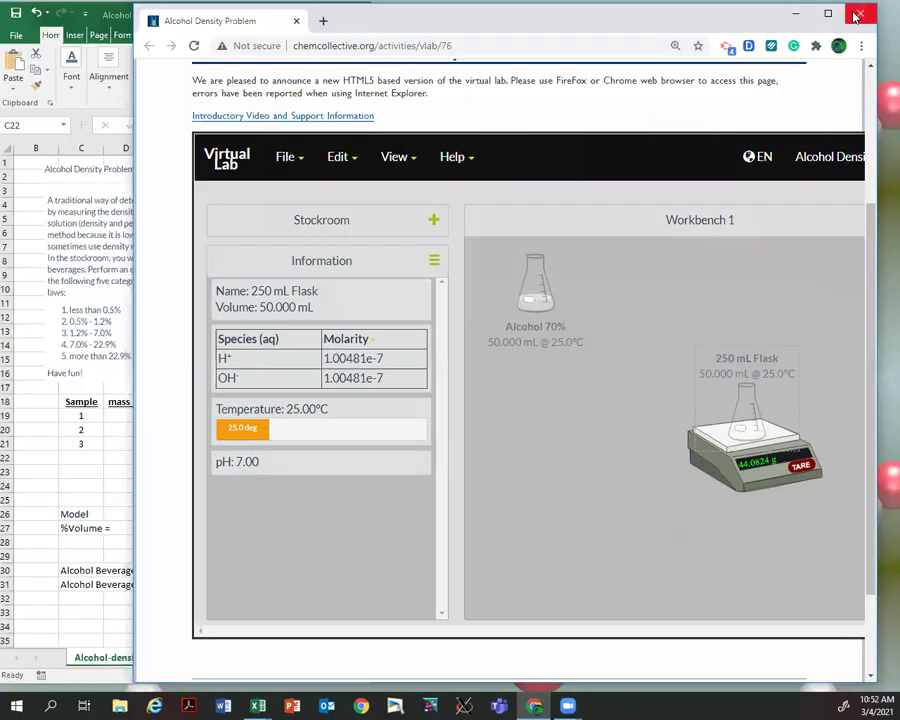
left_click(108, 422)
left_click(134, 421)
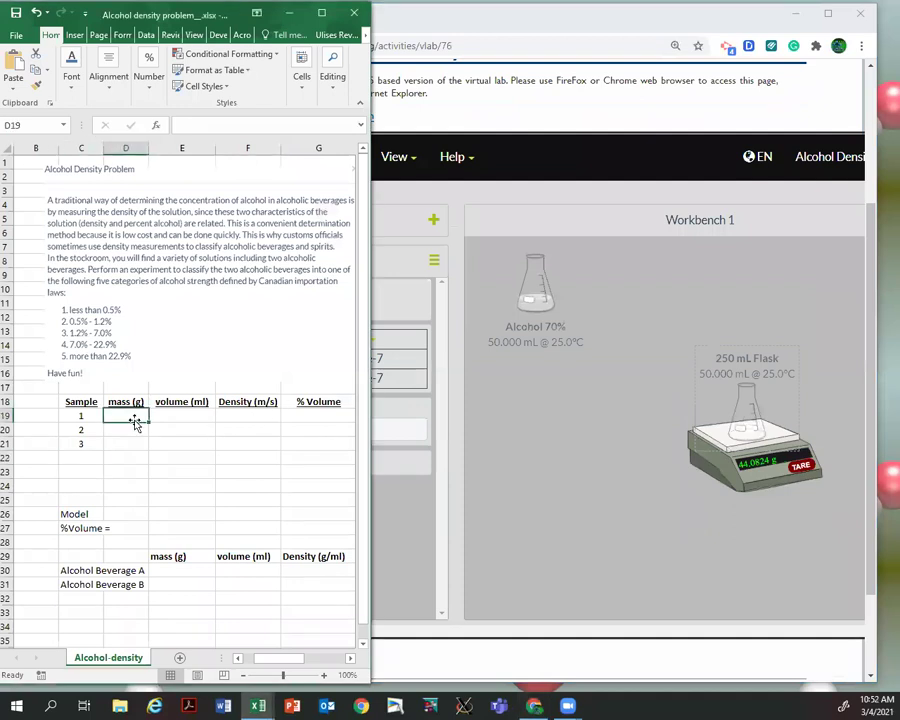
type("44")
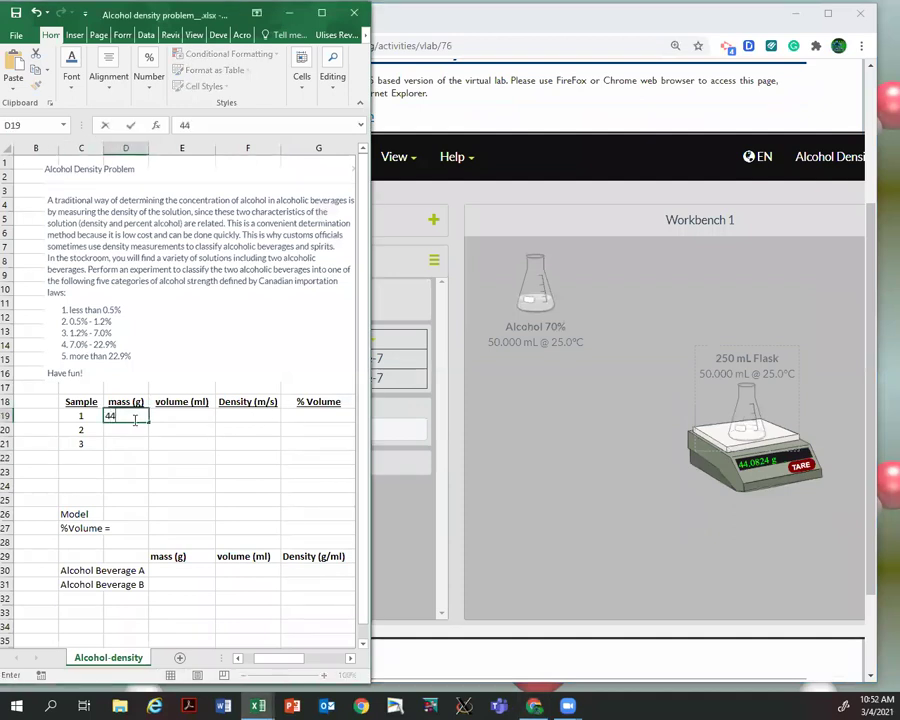
type(".0824")
key("Tab")
type("50")
key("Tab")
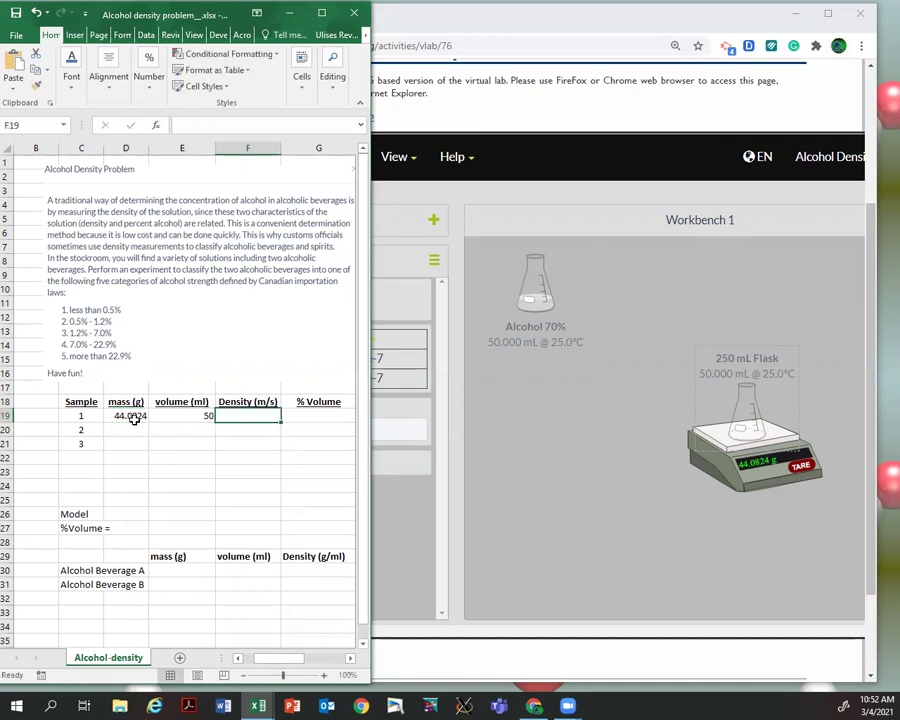
Step: Compute density with =D19/E19 in F19 and enter 70 %Volume in G19
double_click(226, 12)
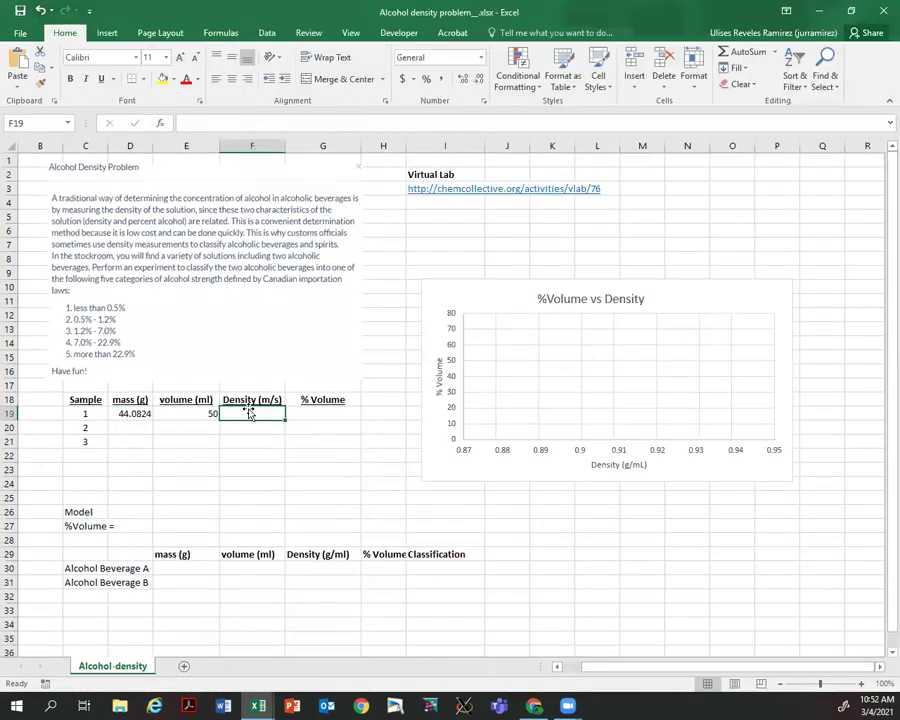
type("=")
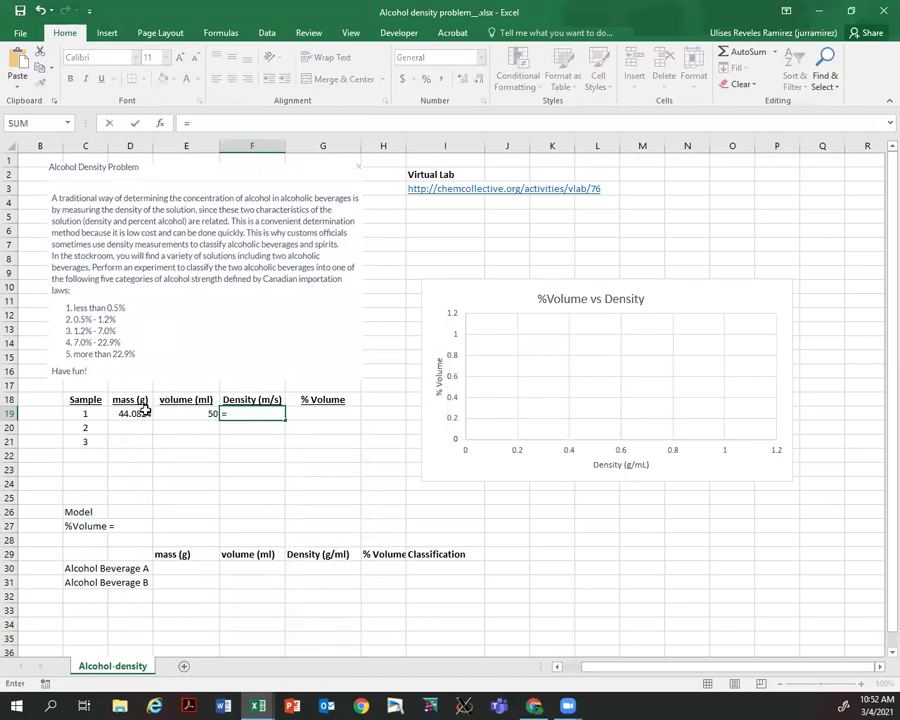
left_click(137, 413)
type("/")
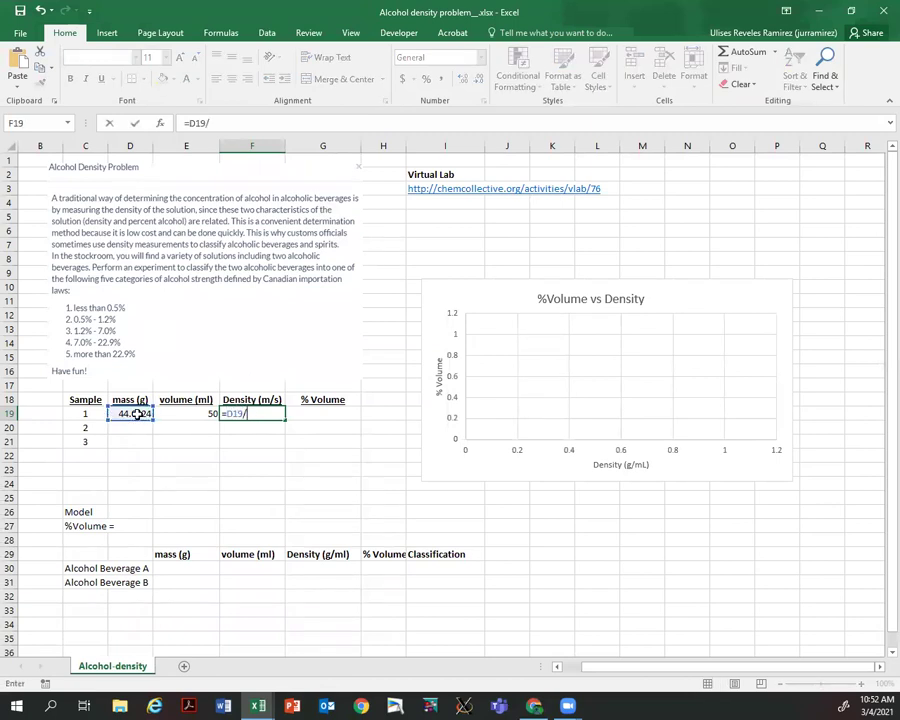
left_click(189, 412)
key("Return")
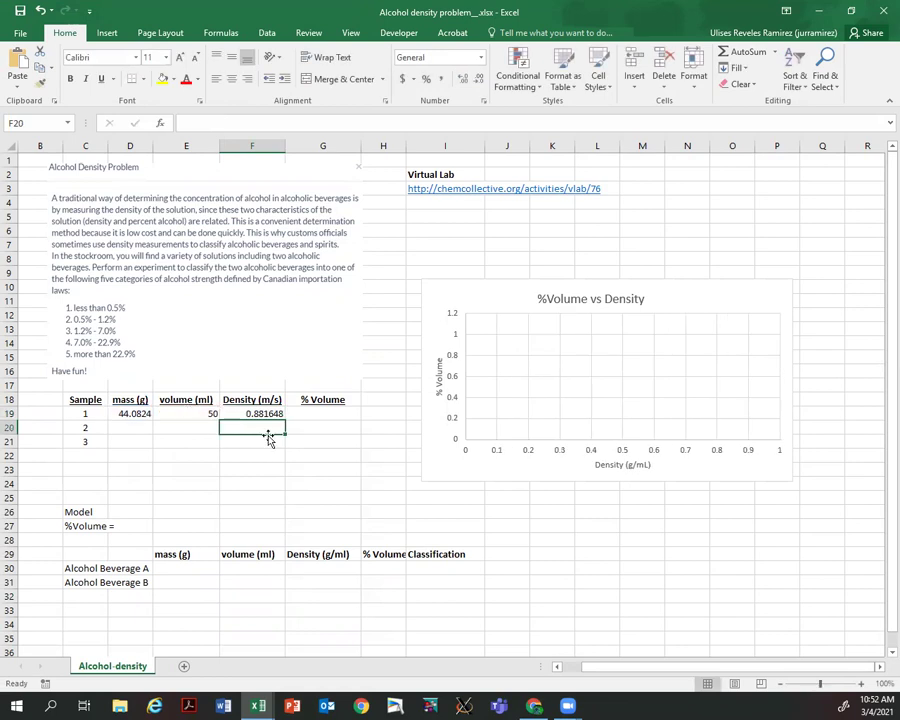
left_click(316, 414)
type("70")
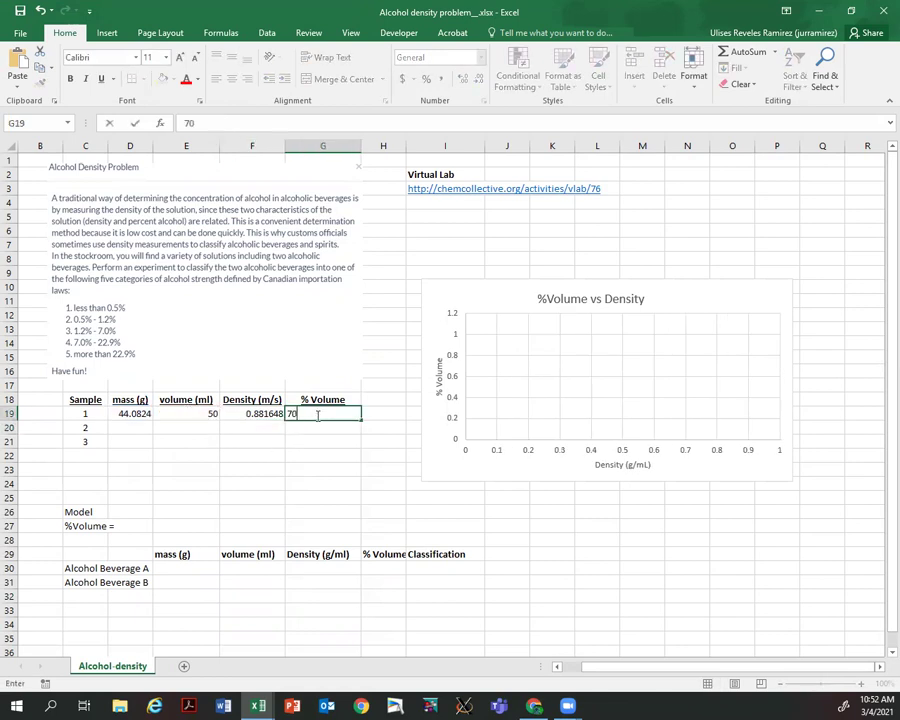
key("Return")
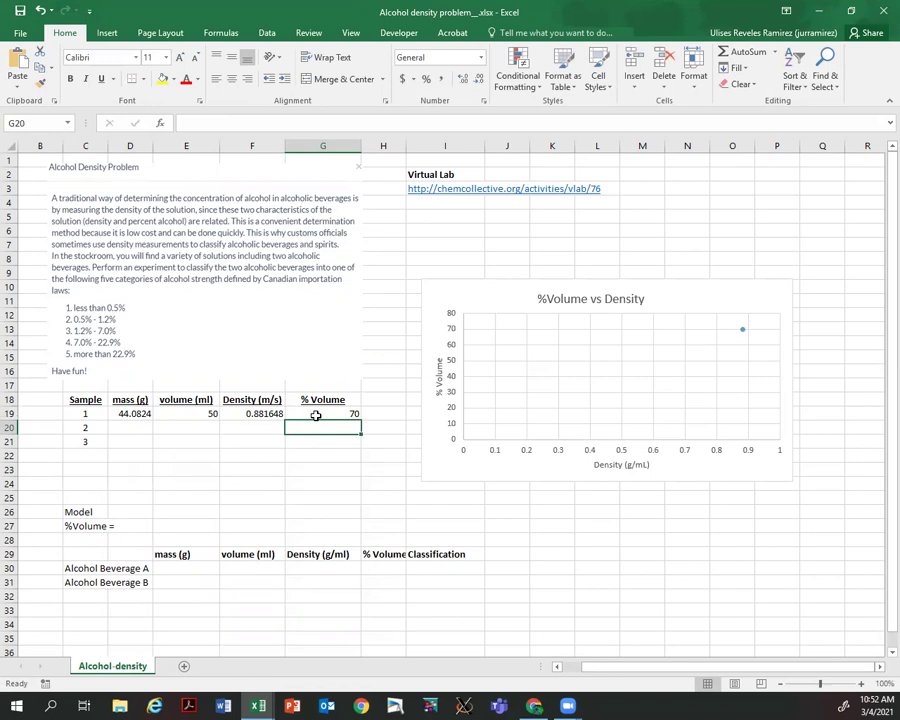
left_click(851, 11)
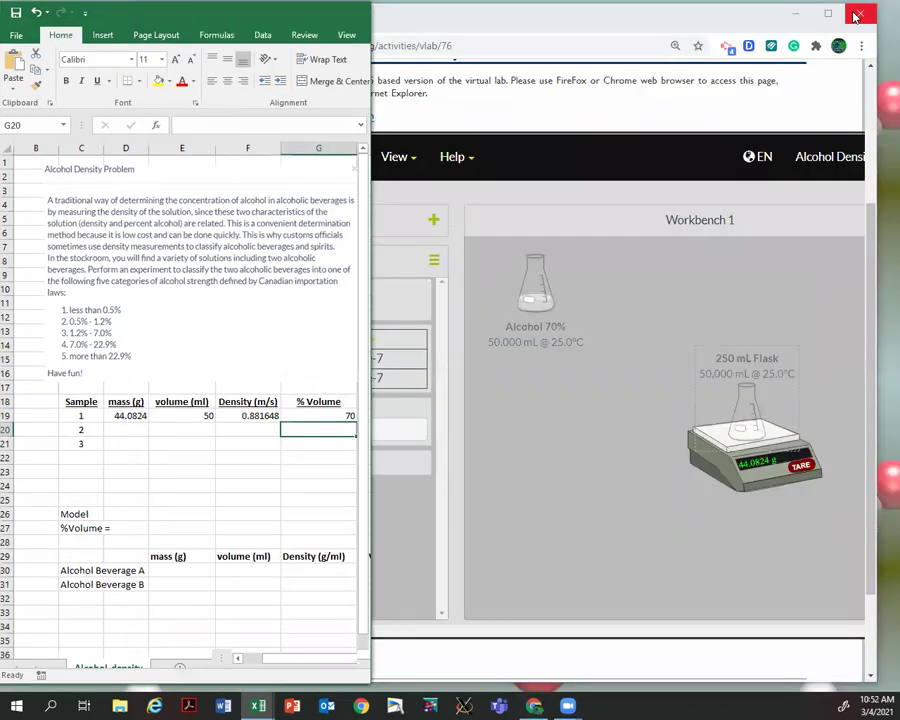
Step: Return the weighed alcohol to Alcohol 70%, then pour 50 mL of Alcohol 70% into the emptied 250 mL flask
left_click(815, 28)
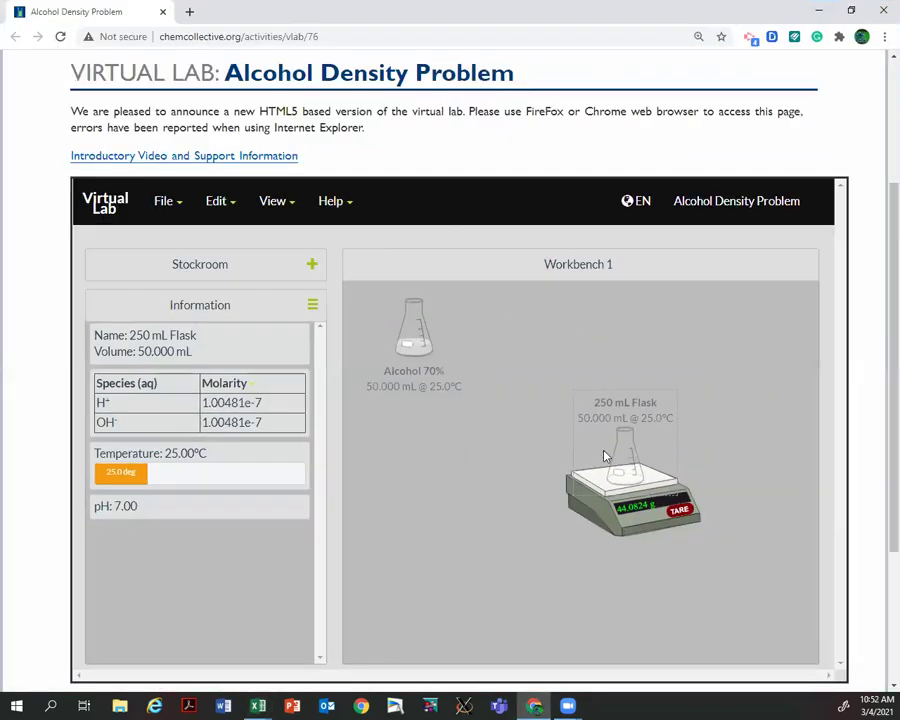
left_click_drag(622, 456, 435, 358)
type("50")
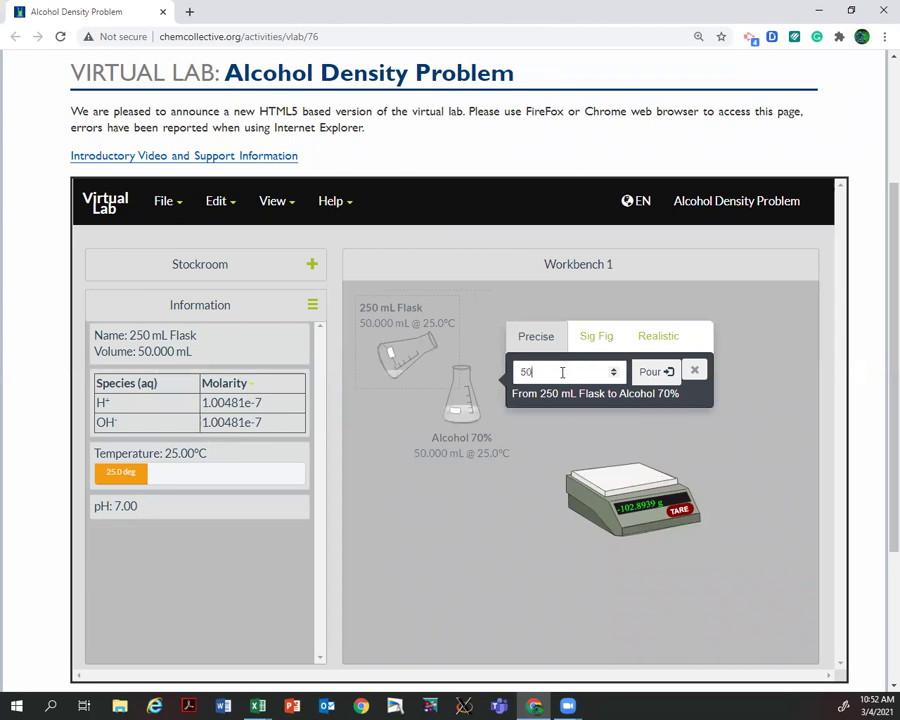
left_click(646, 372)
left_click(695, 372)
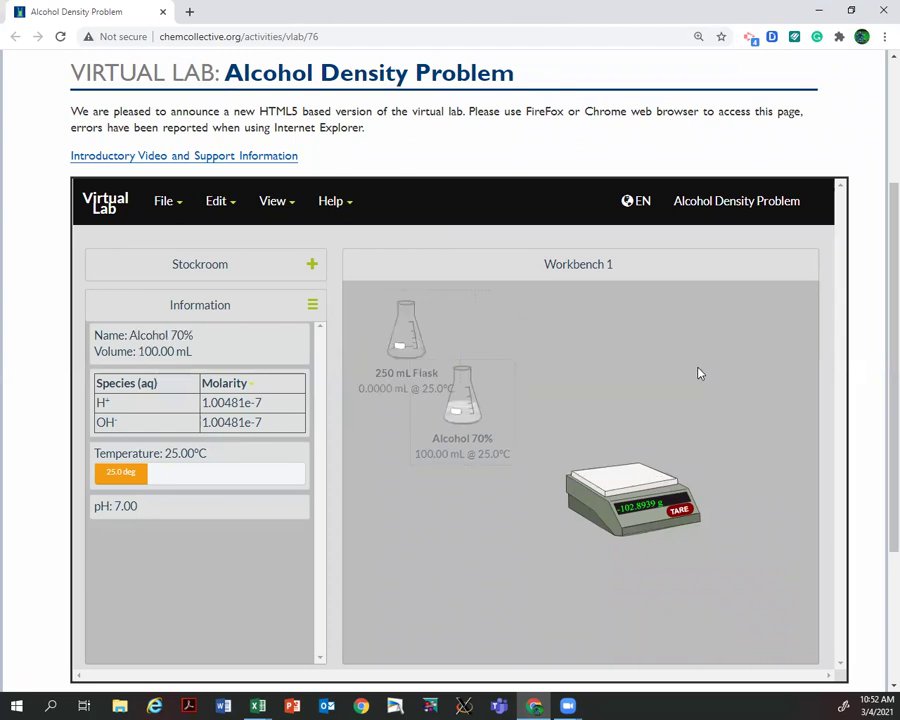
left_click_drag(478, 358, 396, 383)
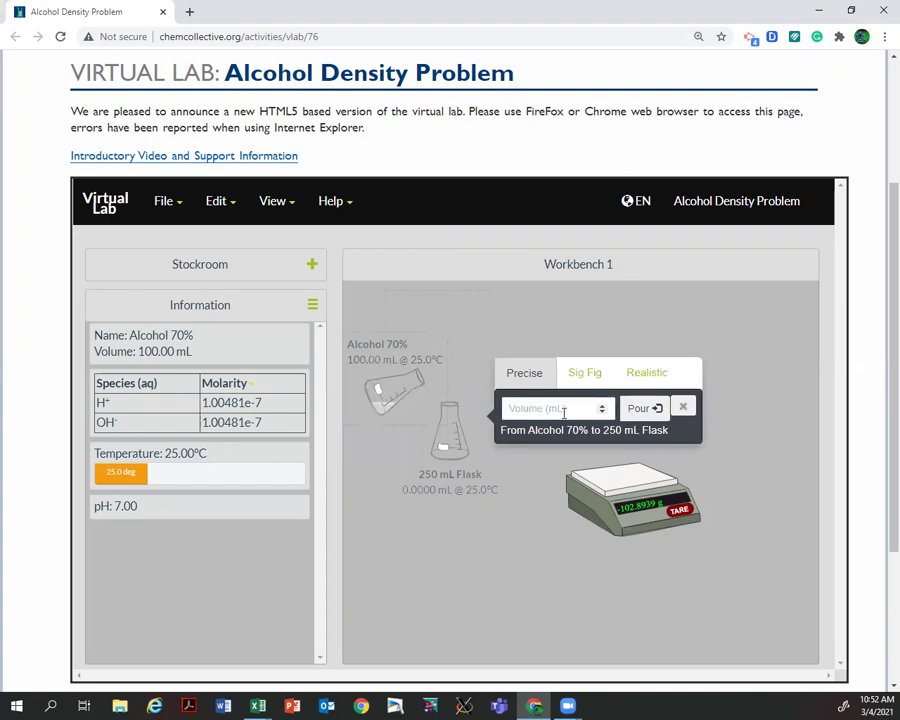
type("50")
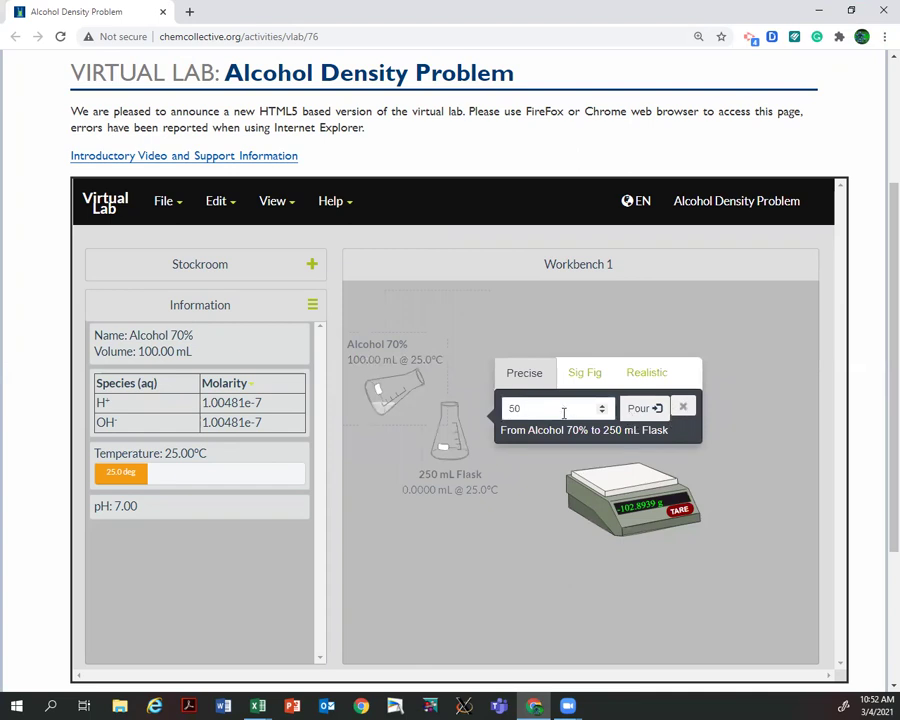
left_click(637, 410)
left_click_drag(421, 393, 391, 327)
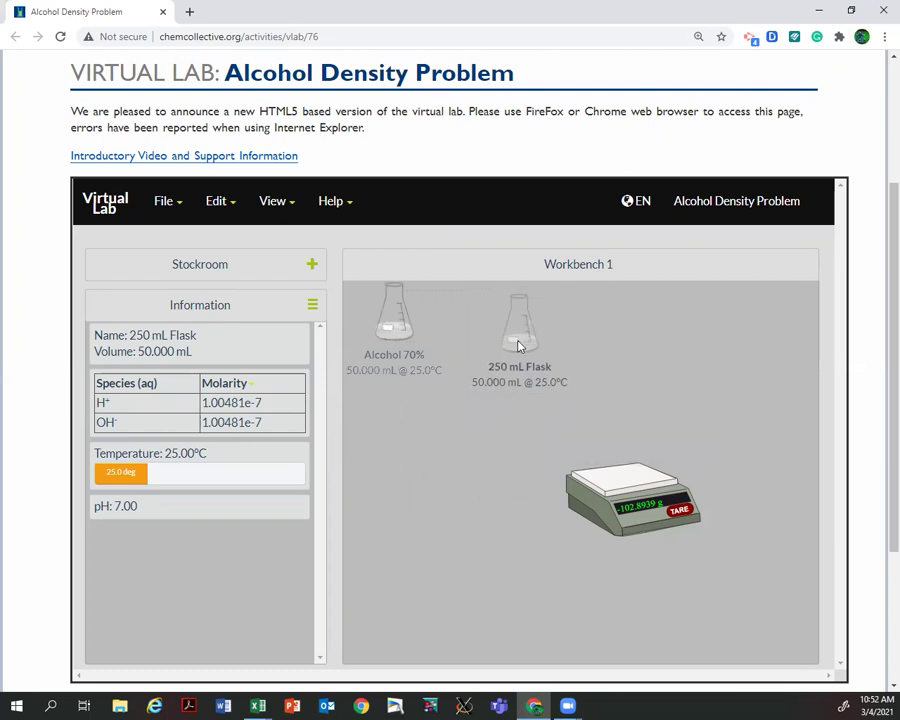
Step: Add distilled water and pour 50 mL into the flask, bringing it to 100 mL
left_click(313, 265)
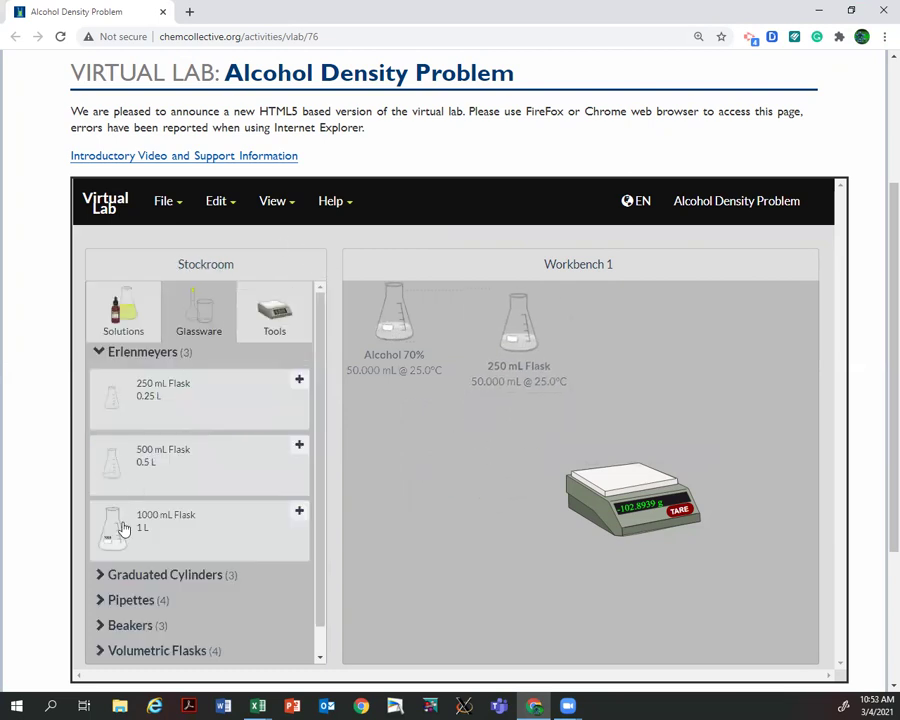
left_click(133, 317)
left_click(124, 355)
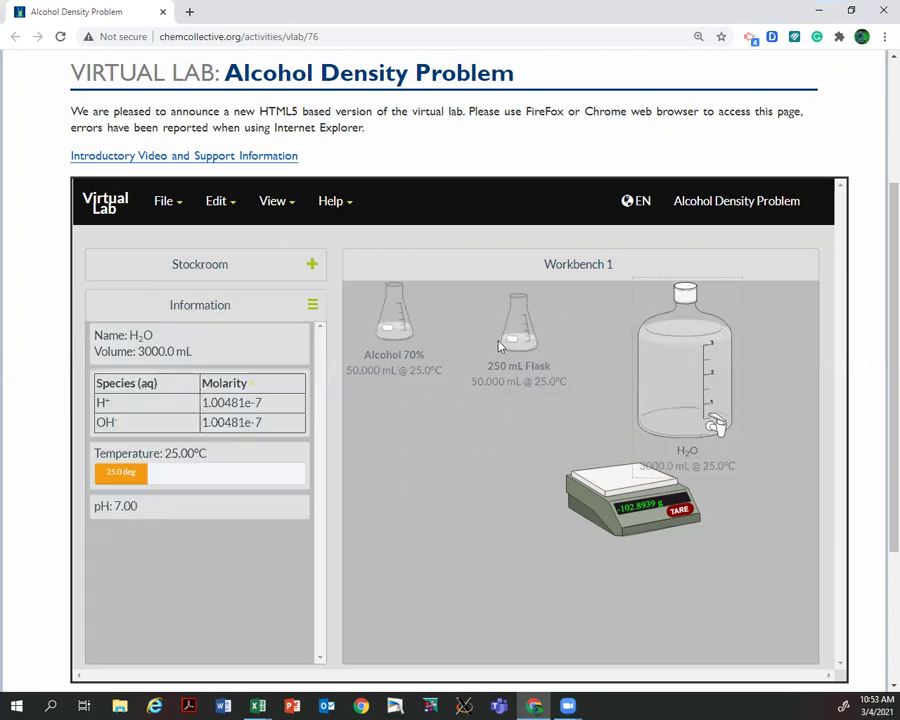
left_click_drag(735, 348, 513, 395)
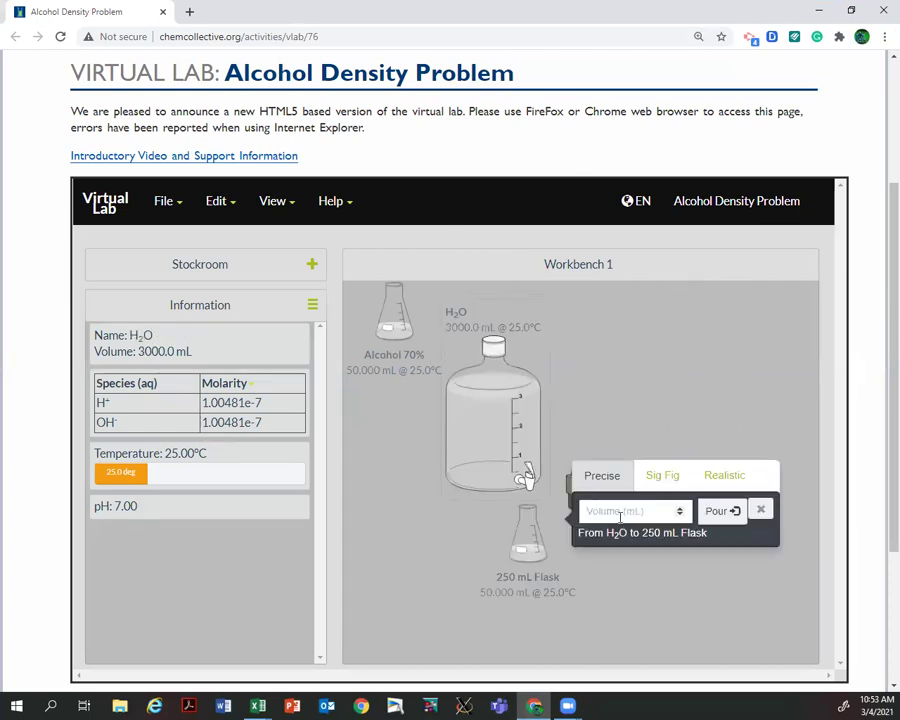
type("50")
key("Return")
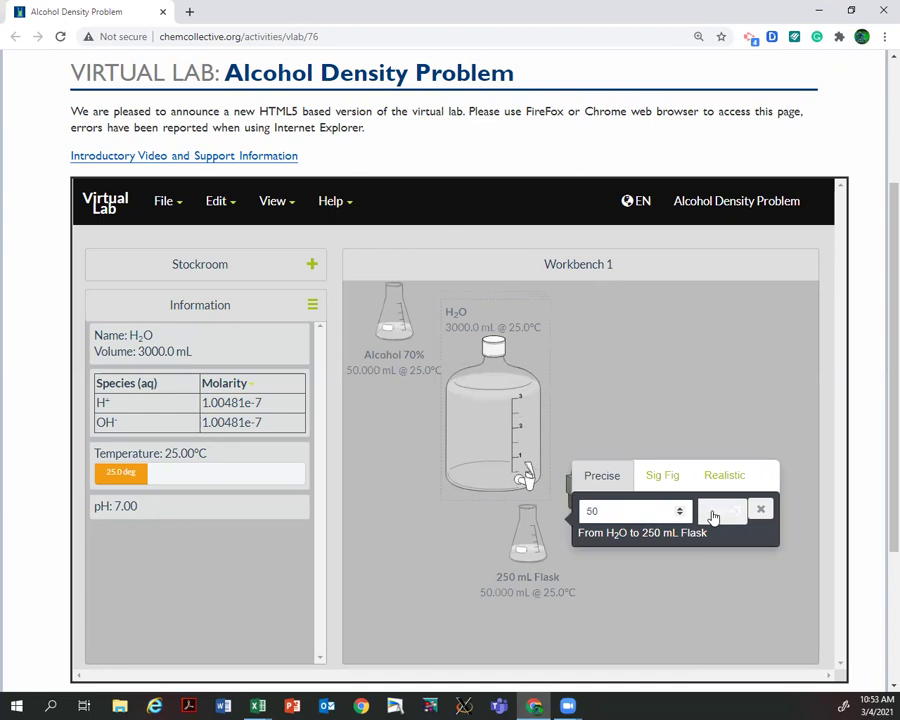
left_click_drag(470, 458, 522, 340)
Step: Abandon a first rename attempt and remove the Alcohol 70% flask from the bench
right_click(522, 350)
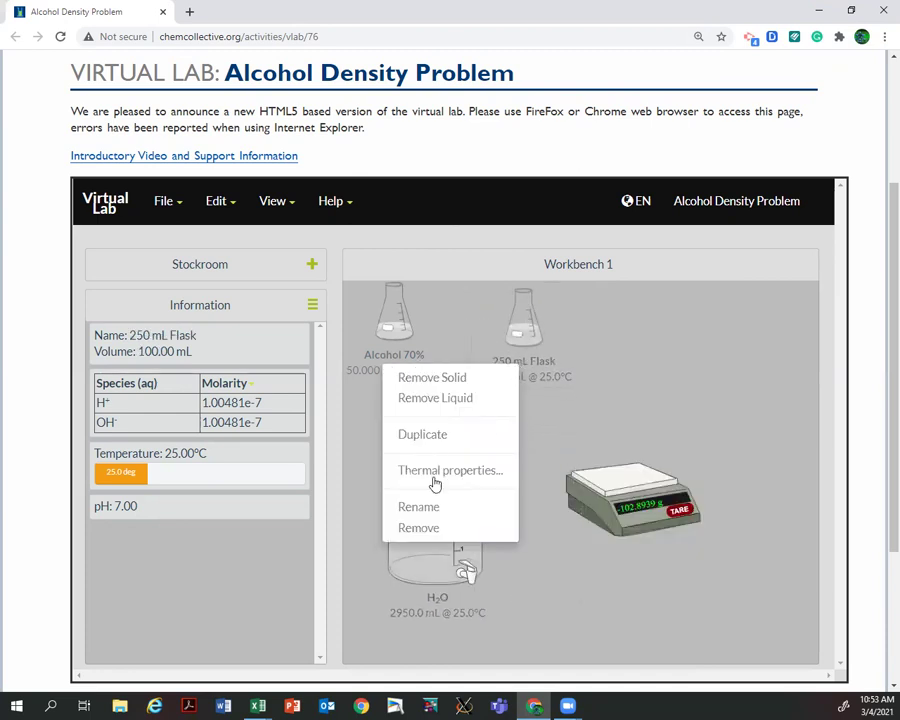
left_click(420, 508)
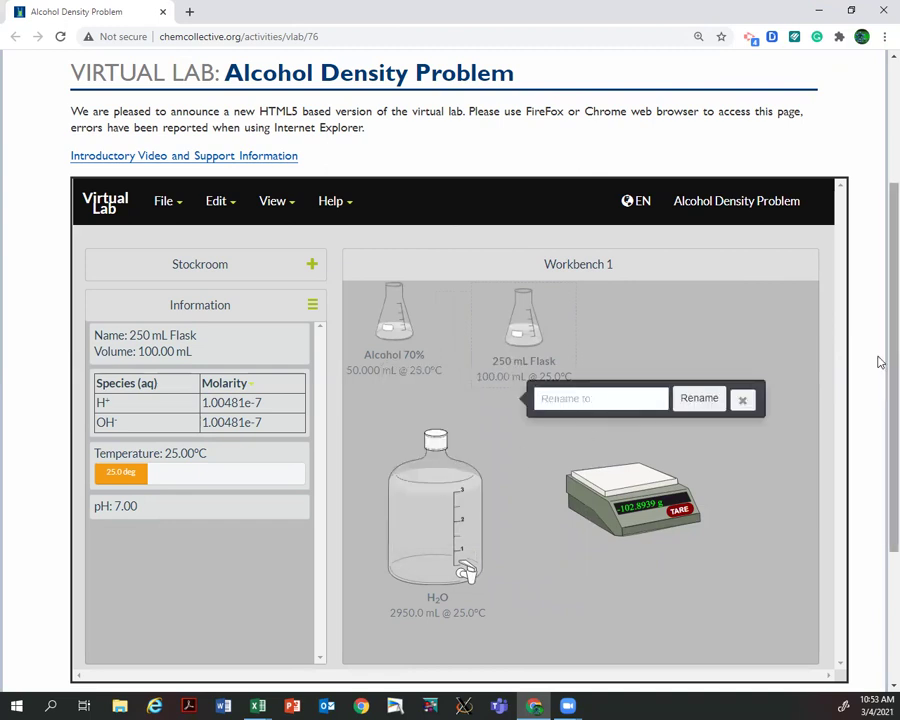
type("Alcohol 35%")
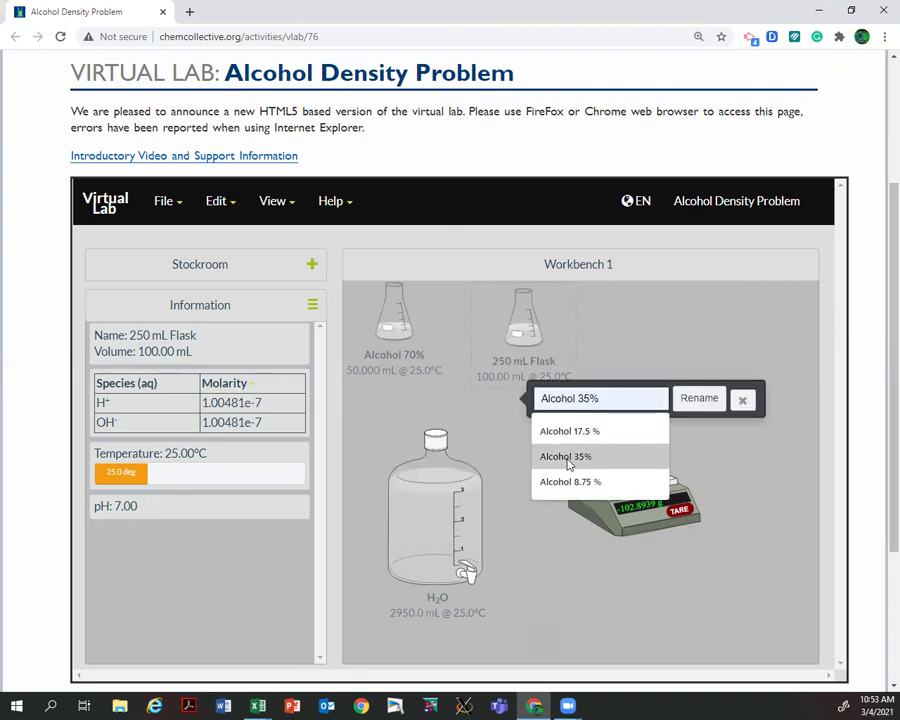
left_click(566, 458)
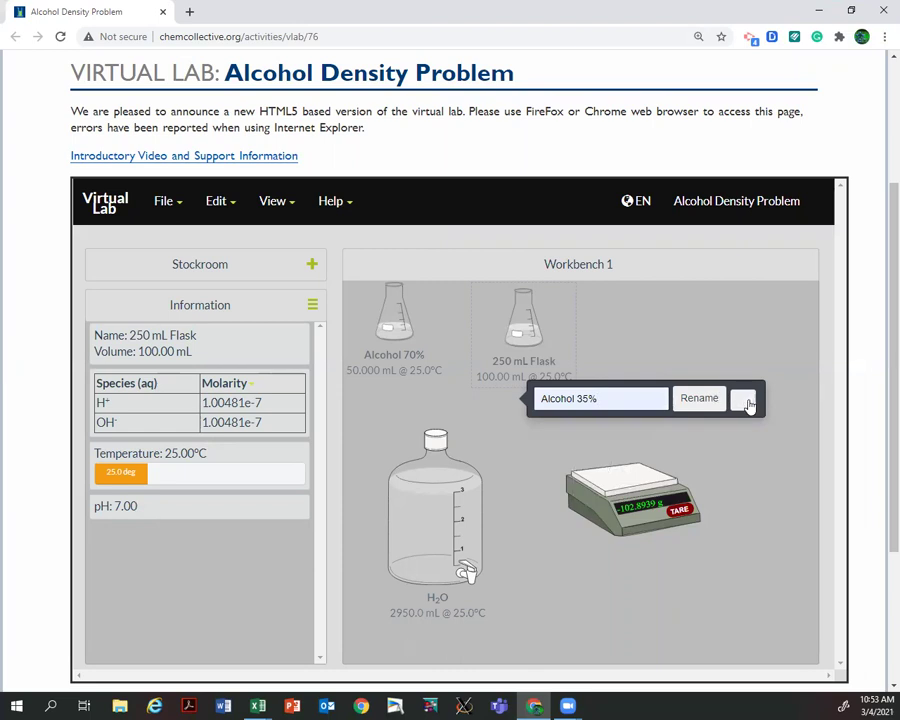
left_click(742, 400)
left_click_drag(548, 346, 537, 342)
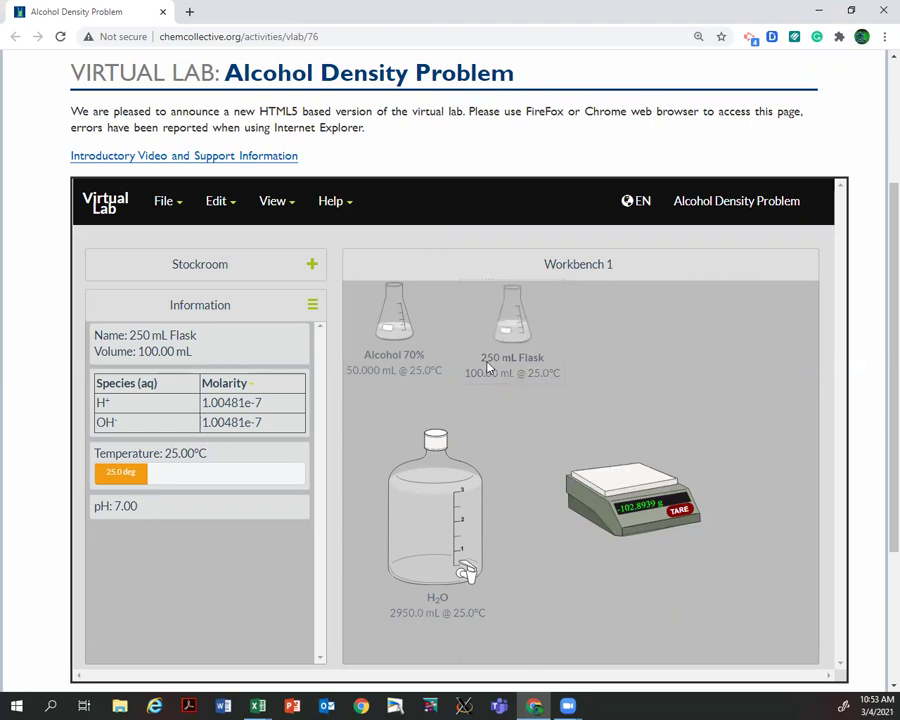
left_click(397, 321)
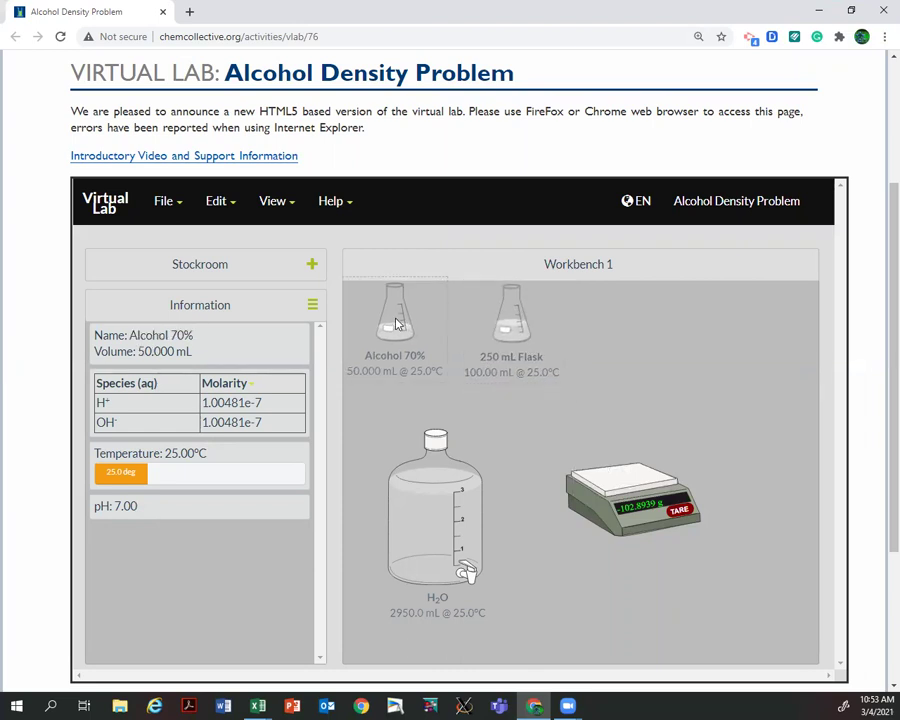
right_click(396, 323)
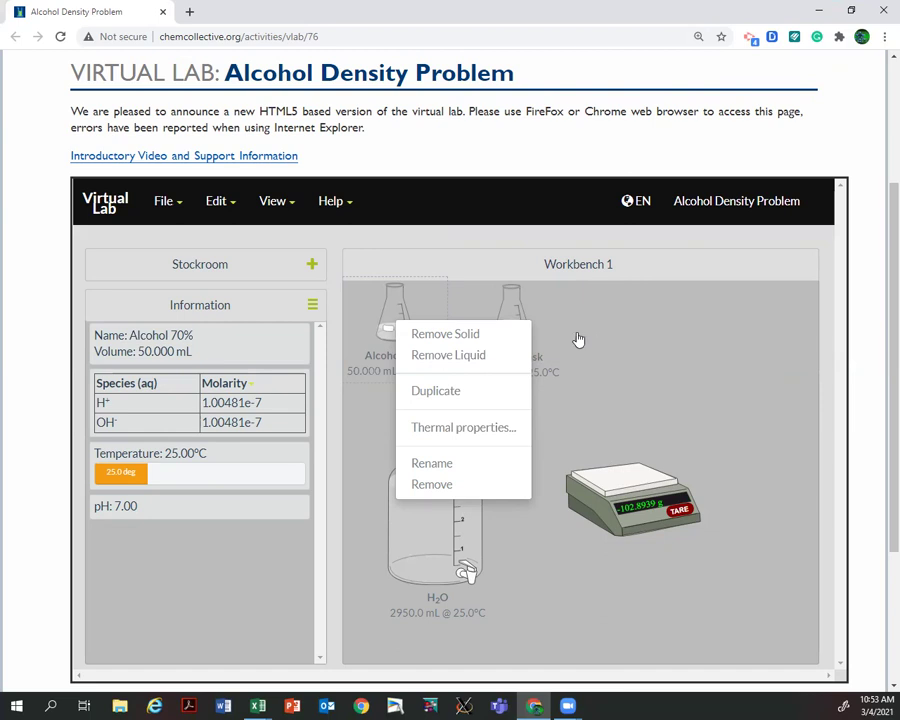
left_click(440, 484)
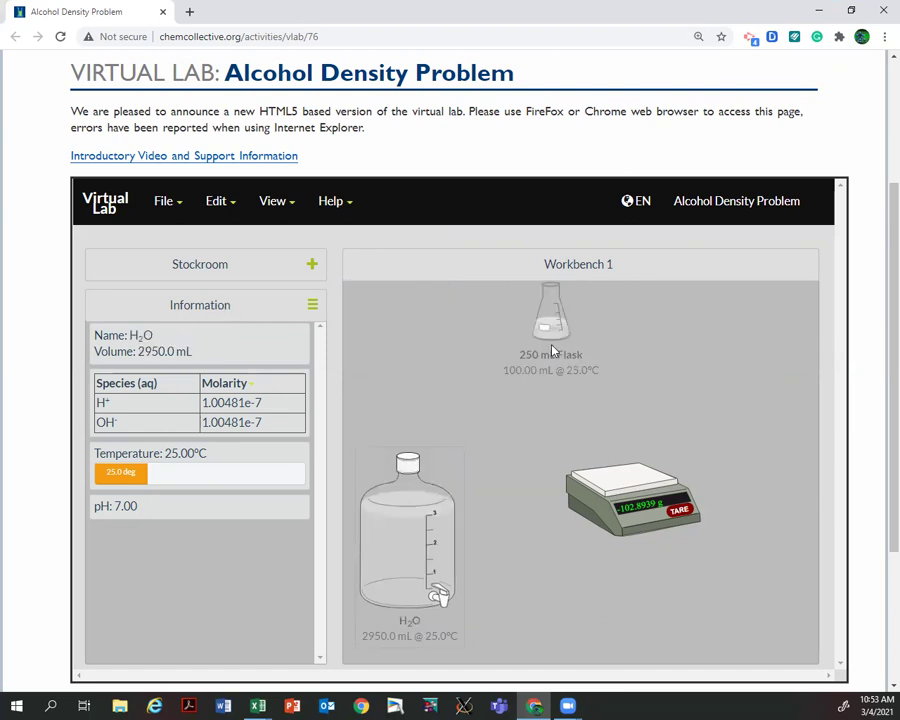
left_click_drag(552, 350, 414, 354)
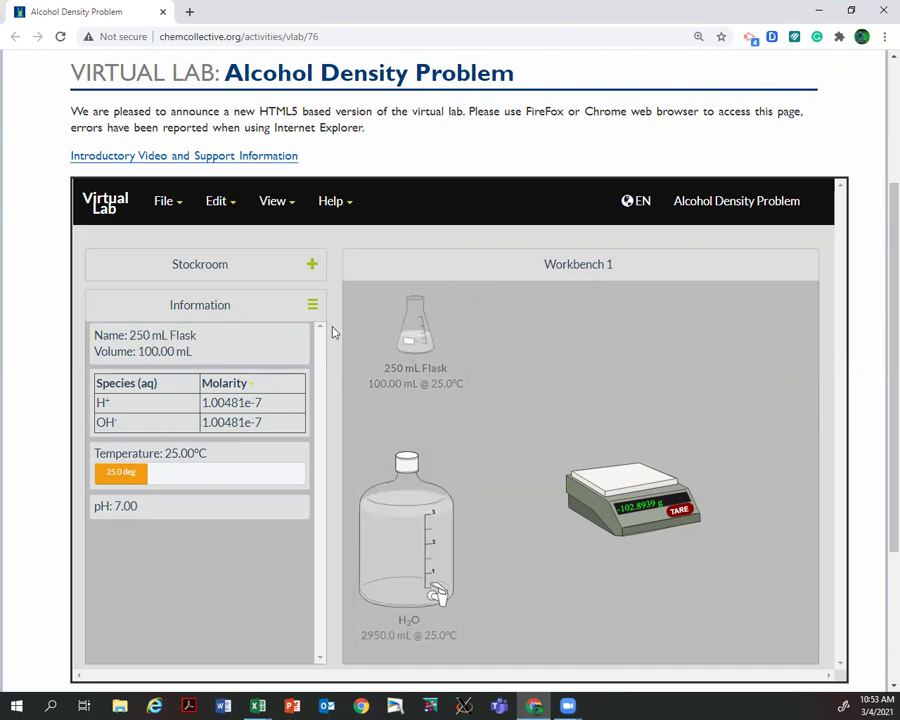
Step: Rename the diluted 250 mL flask to Alcohol 35%
right_click(422, 372)
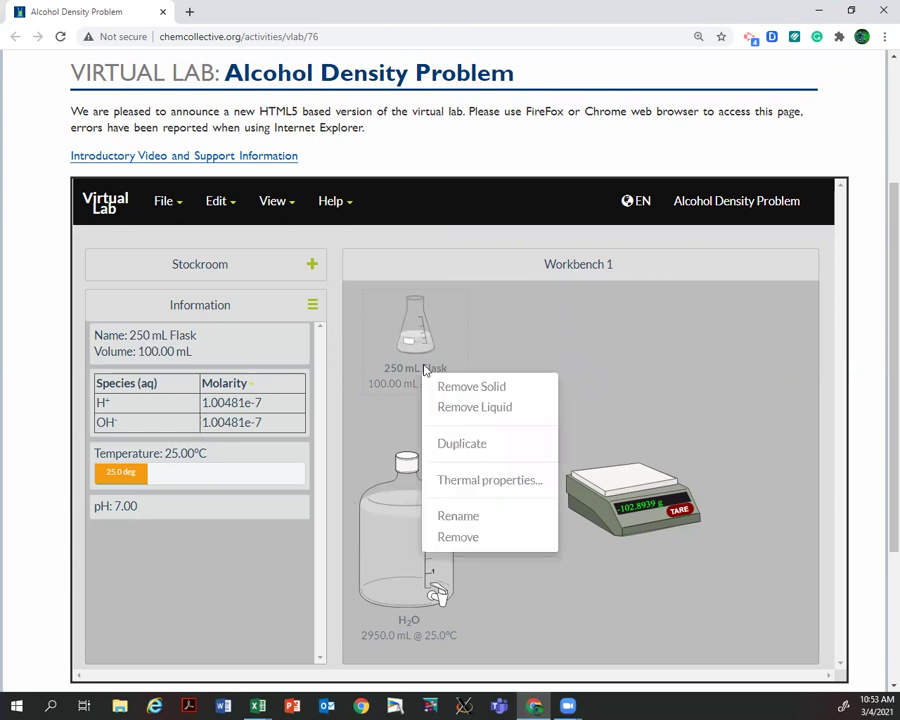
left_click(463, 516)
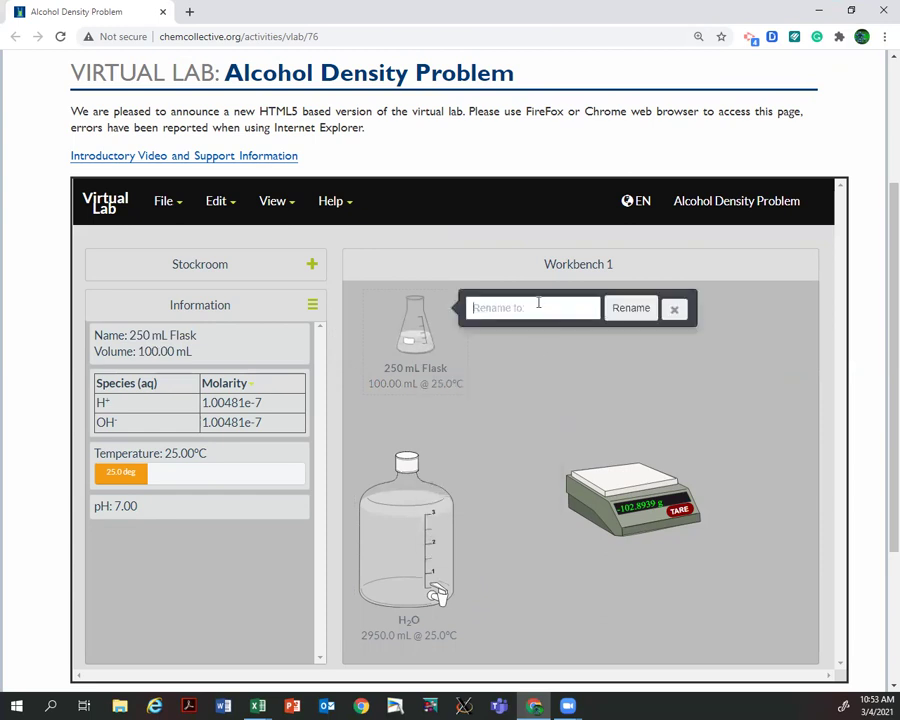
type("al")
key("Down")
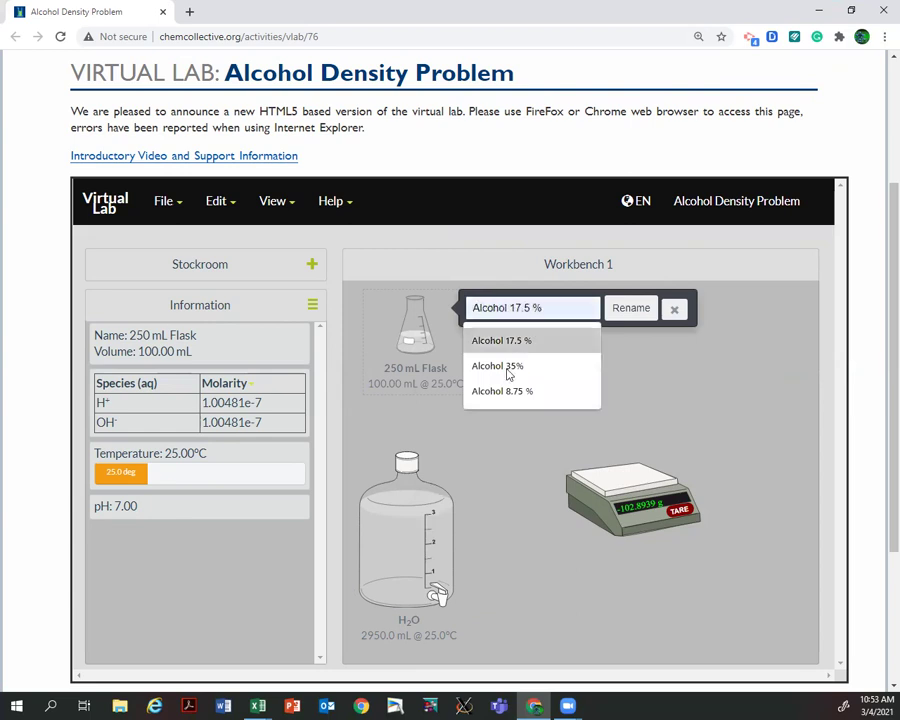
key("Down")
left_click(505, 368)
left_click(622, 315)
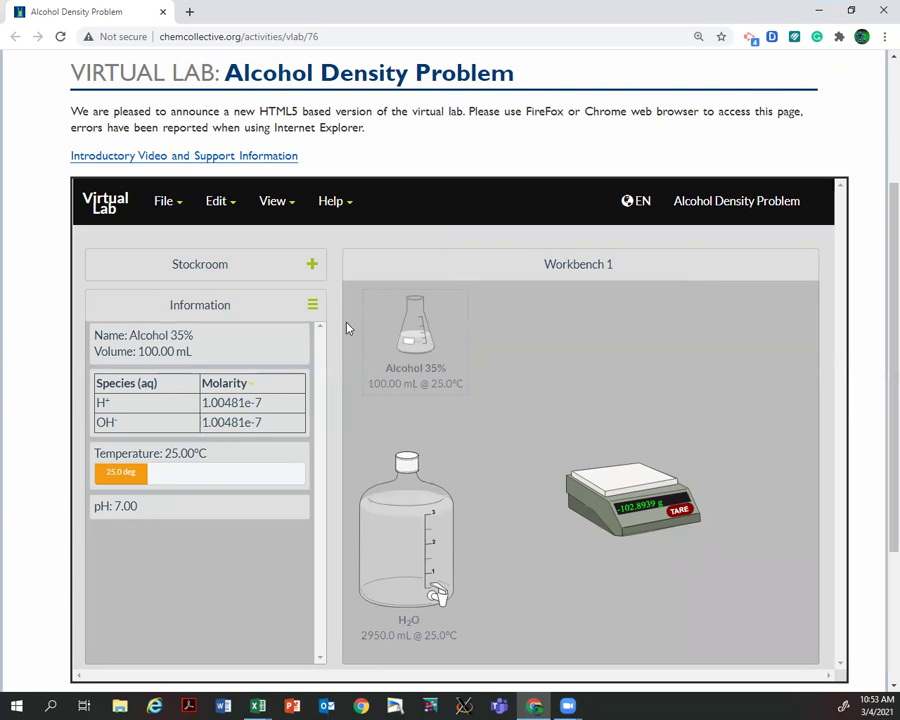
left_click(264, 268)
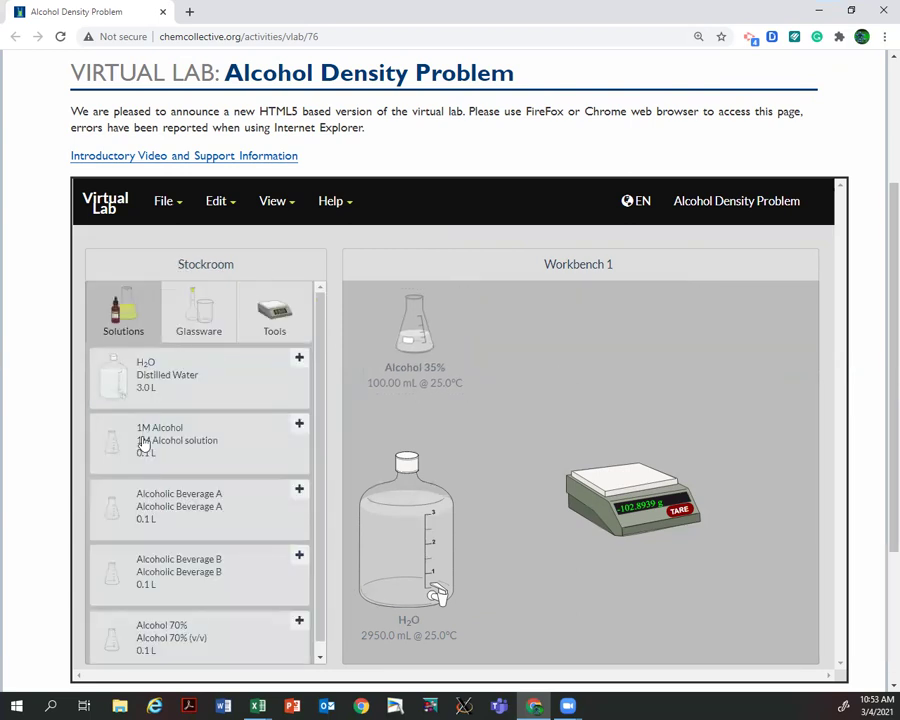
Step: Add a new 250 mL Erlenmeyer flask and place it on the scale
left_click(186, 325)
left_click(158, 355)
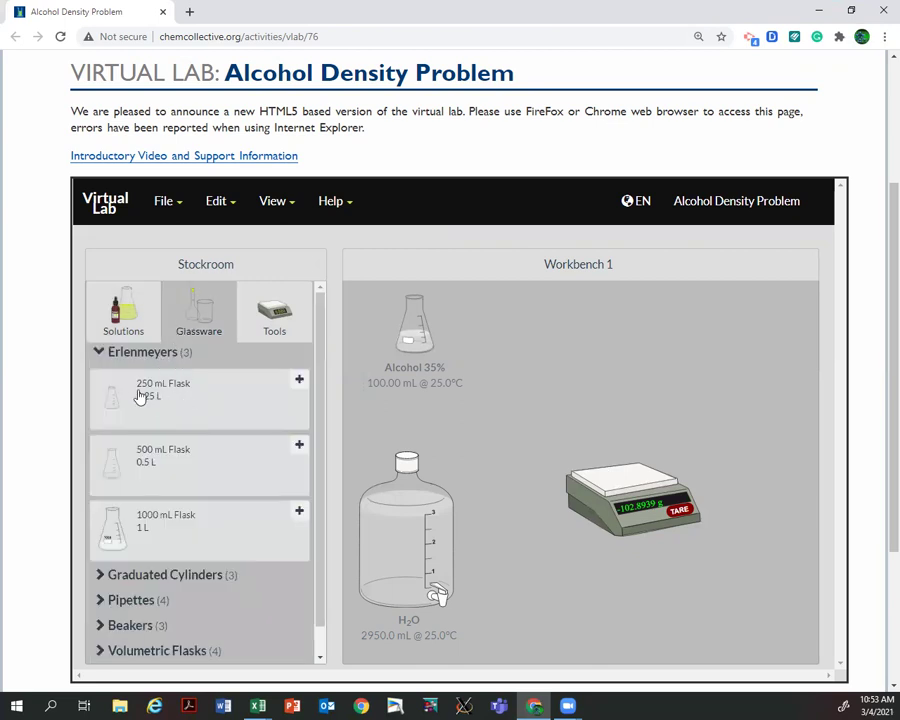
left_click(141, 394)
left_click_drag(588, 315, 622, 345)
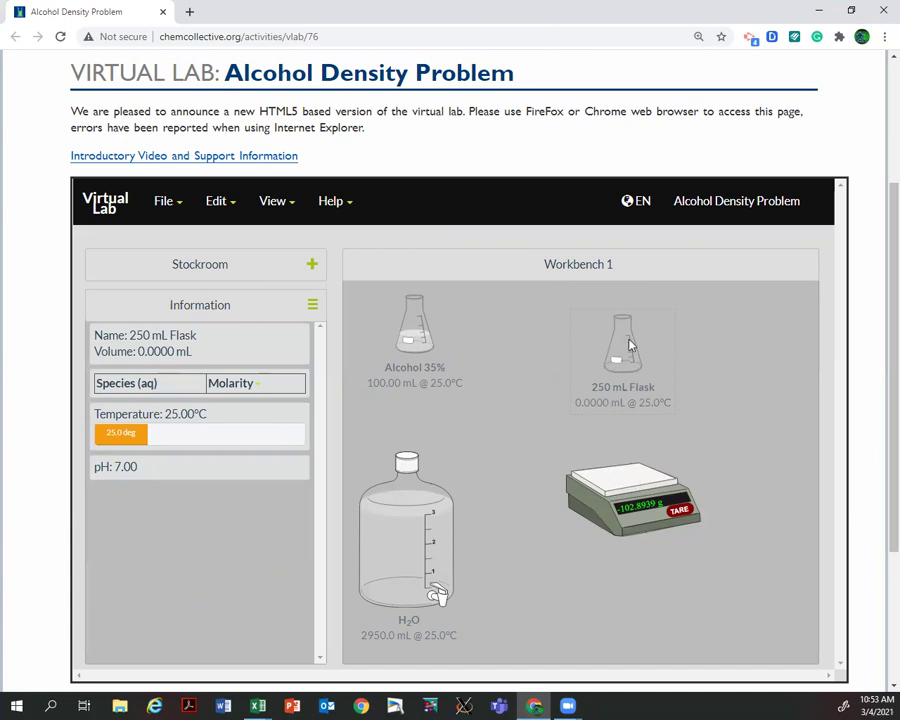
left_click_drag(619, 342, 638, 414)
Step: Replace the misbehaving scale with a fresh one and set the empty flask on it
right_click(616, 511)
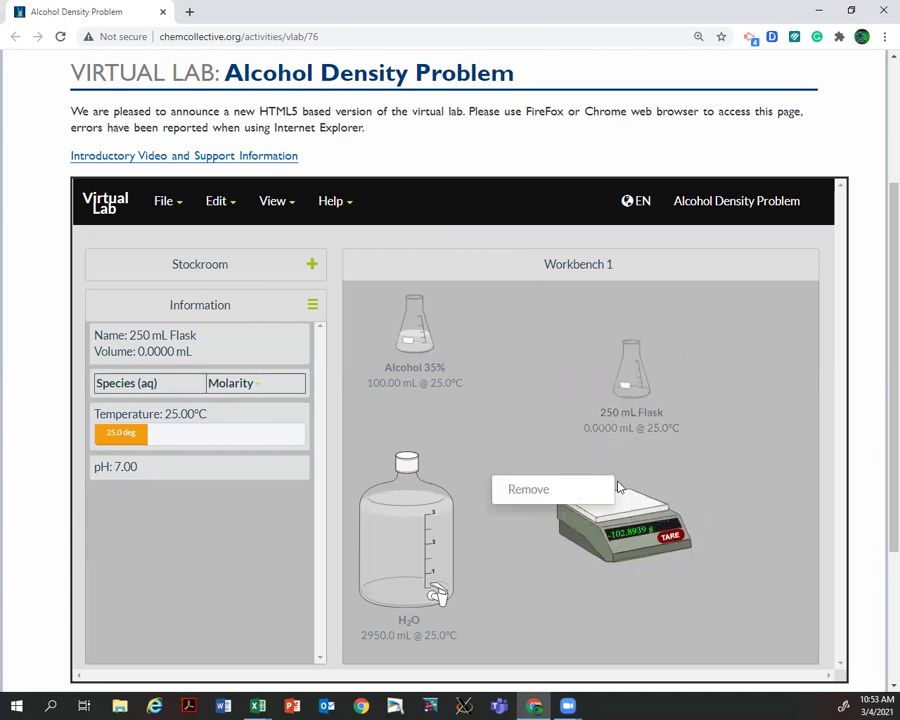
left_click(528, 486)
left_click(309, 264)
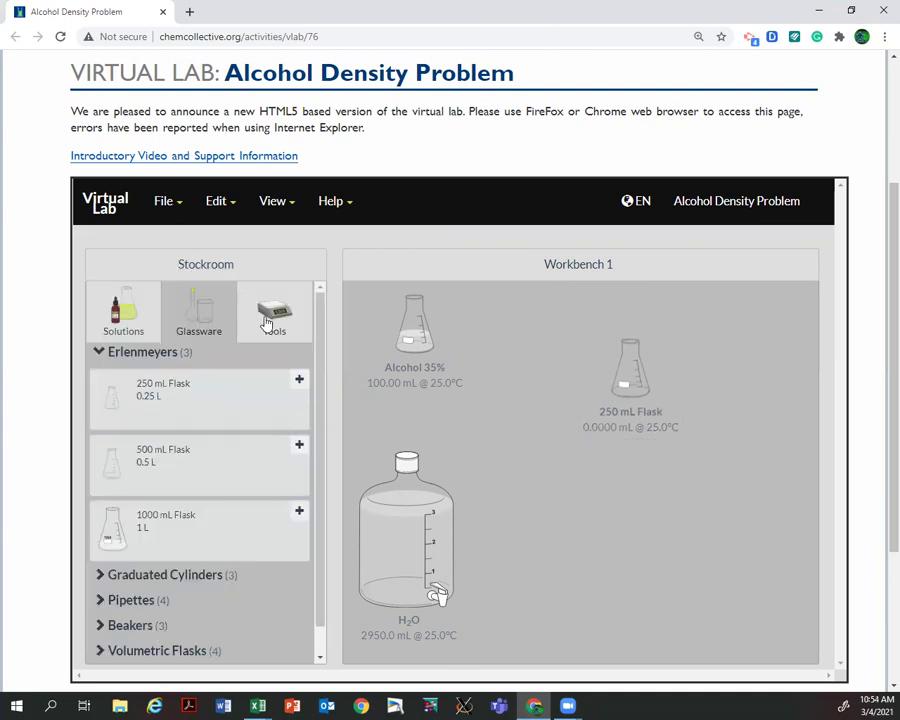
left_click(269, 321)
left_click_drag(140, 415, 378, 473)
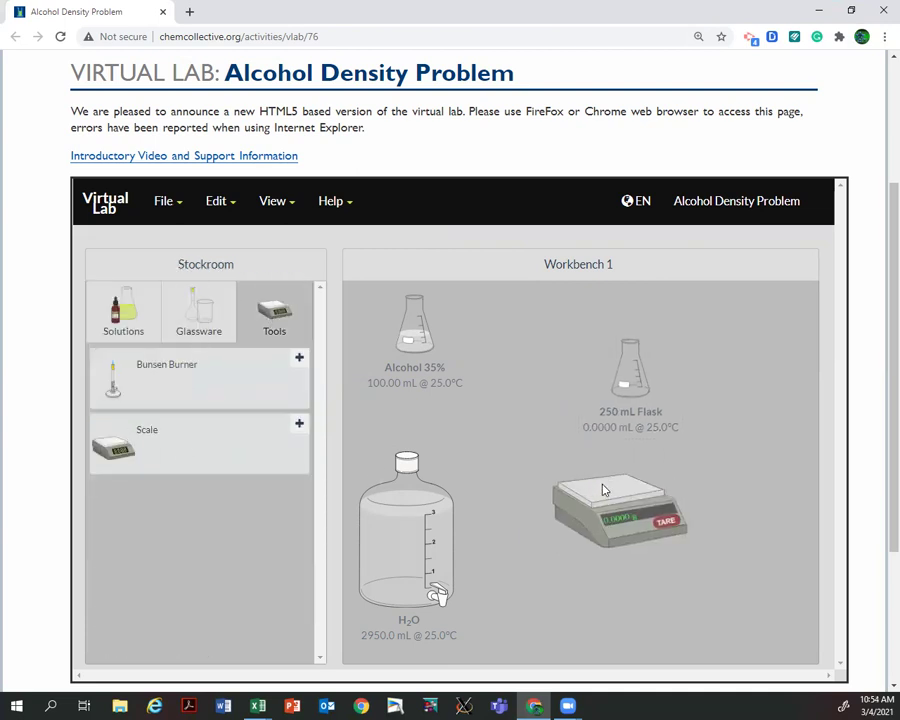
left_click_drag(601, 484, 635, 490)
left_click_drag(629, 370, 630, 475)
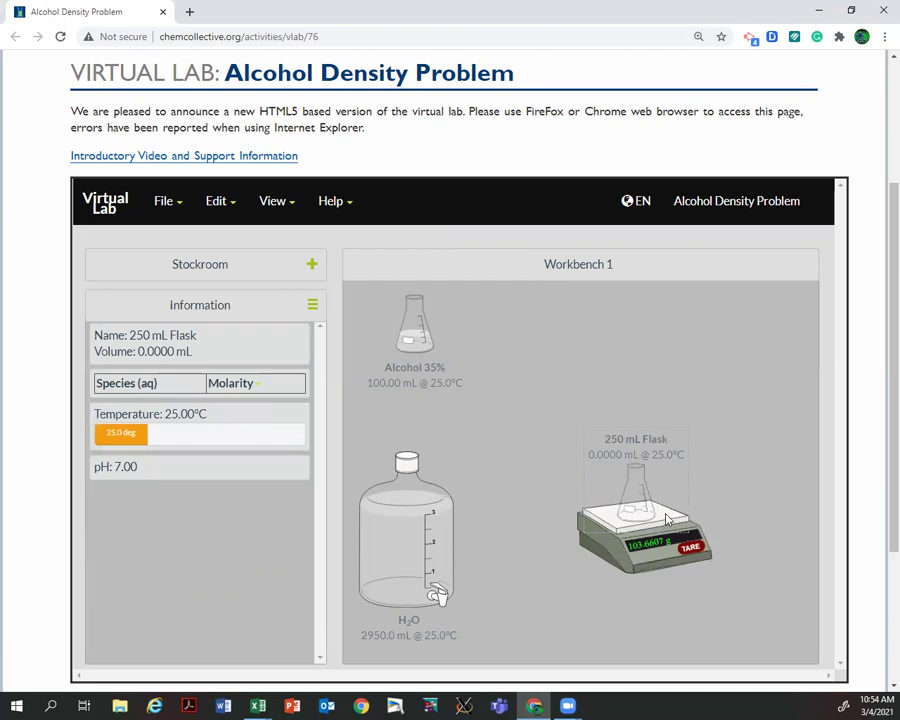
Step: Pour 50 mL of Alcohol 35% into the flask on the scale, reading 47.0412 g
left_click_drag(478, 374, 649, 490)
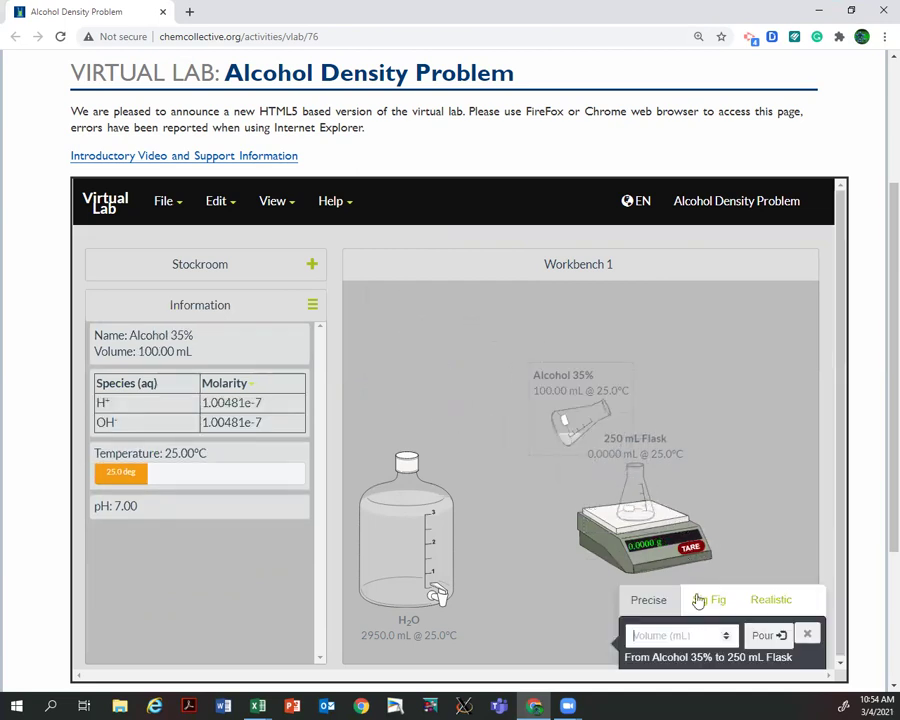
left_click(660, 637)
type("50")
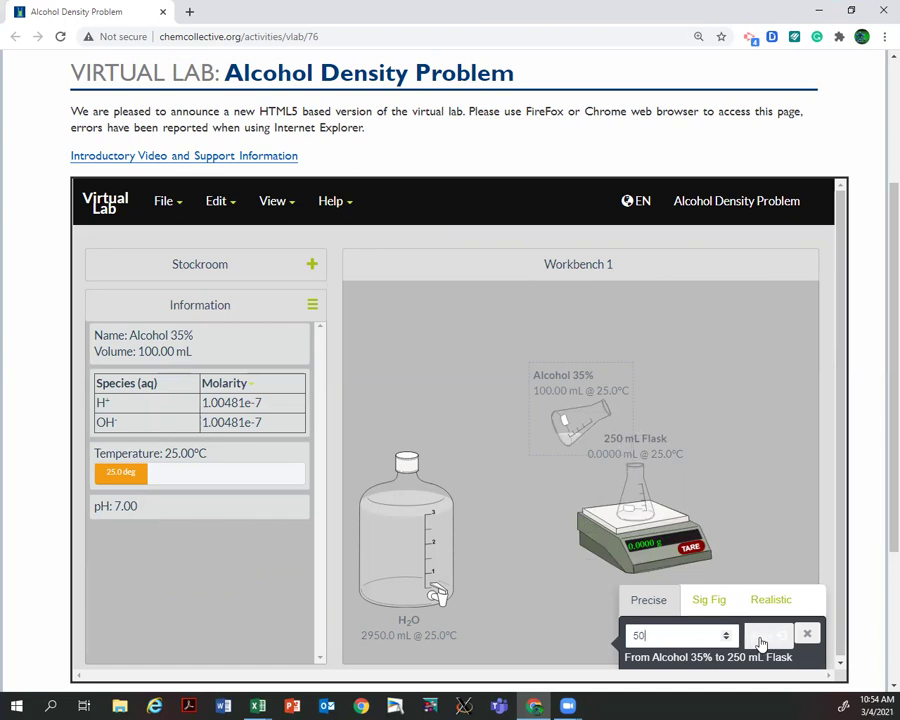
left_click(762, 637)
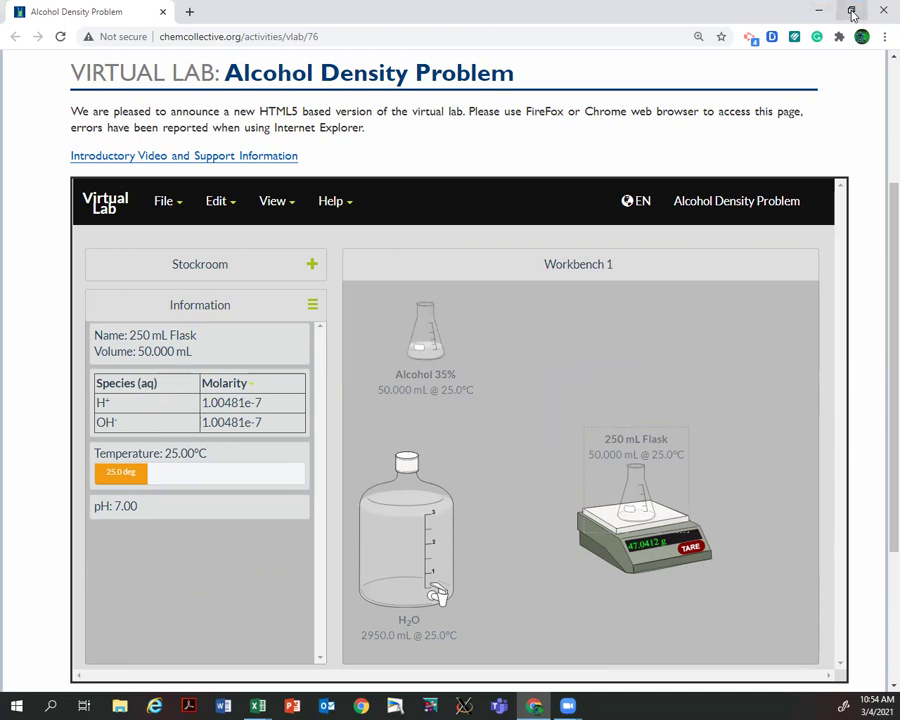
Step: Enter sample 2's mass 47.0412 g in D20 and volume 50 mL in E20
left_click(853, 12)
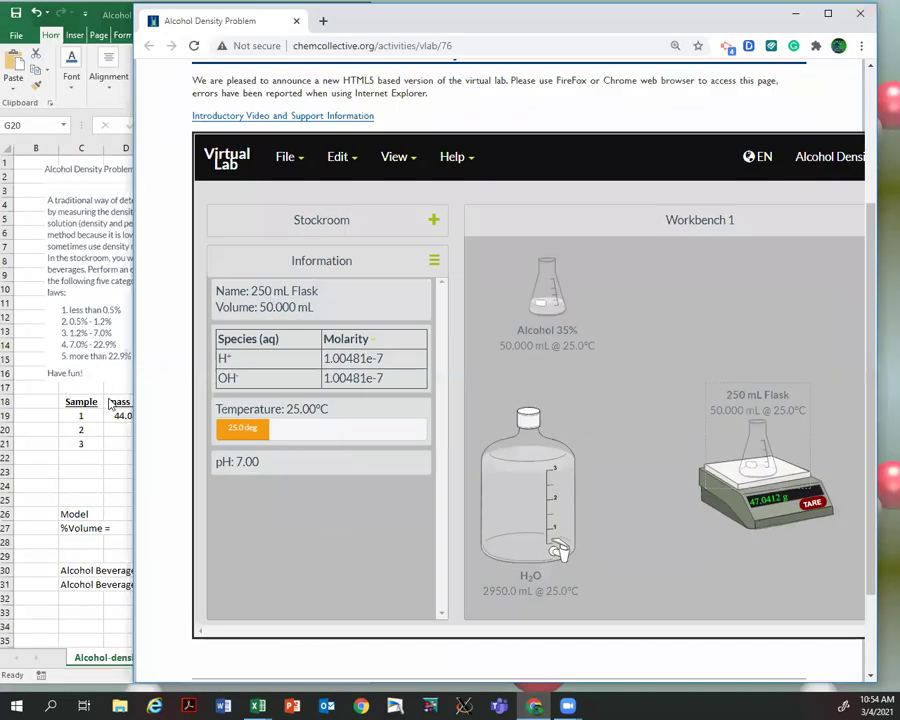
left_click(117, 432)
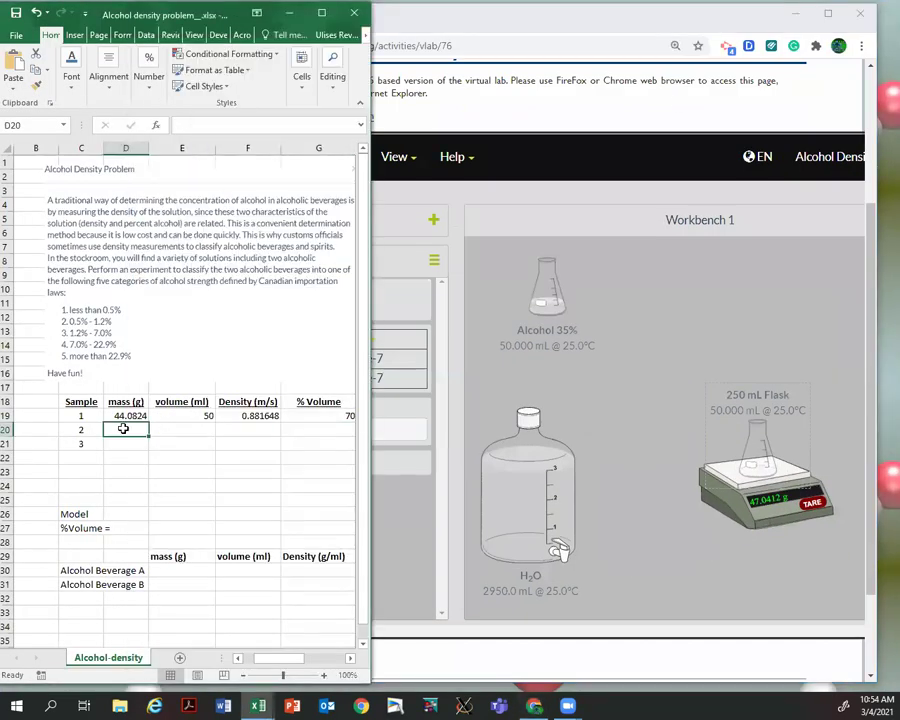
type("47.0412")
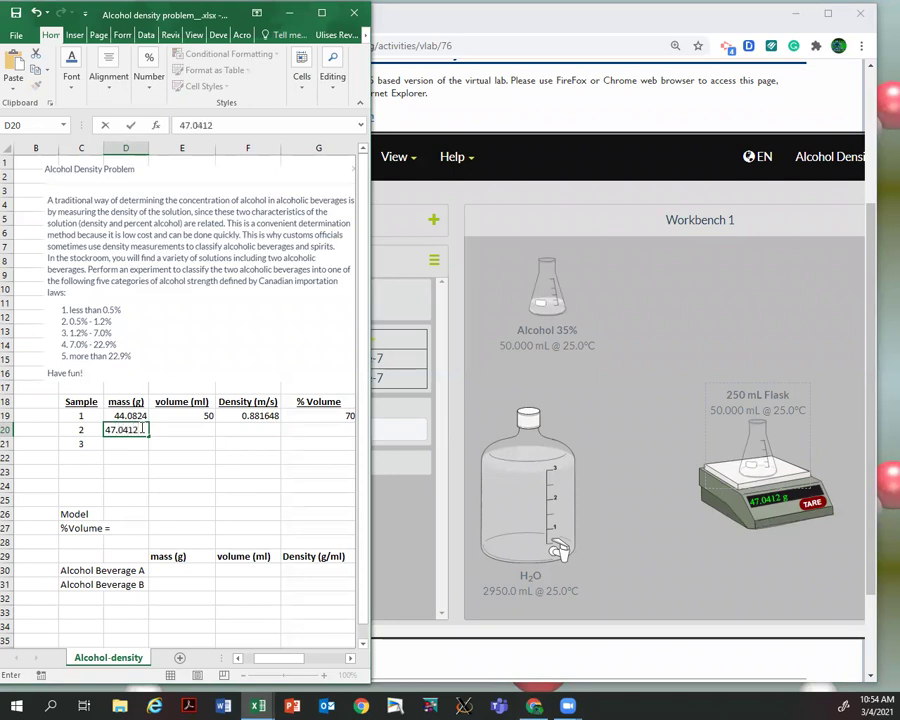
key("Tab")
type("50")
key("Tab")
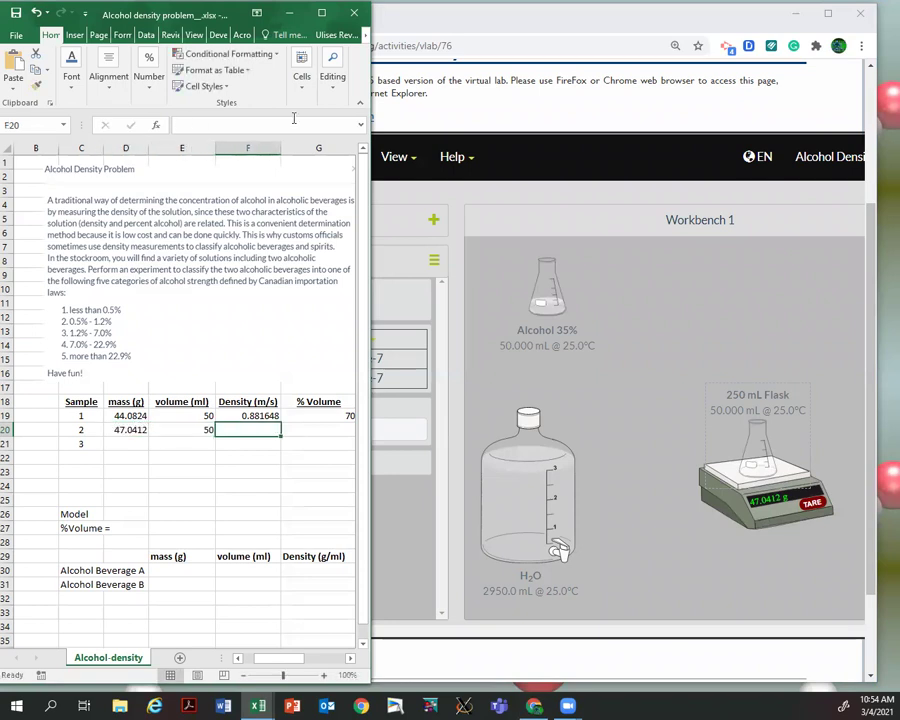
Step: Copy the density formula down to F20 and enter 35 %Volume in G20
double_click(226, 9)
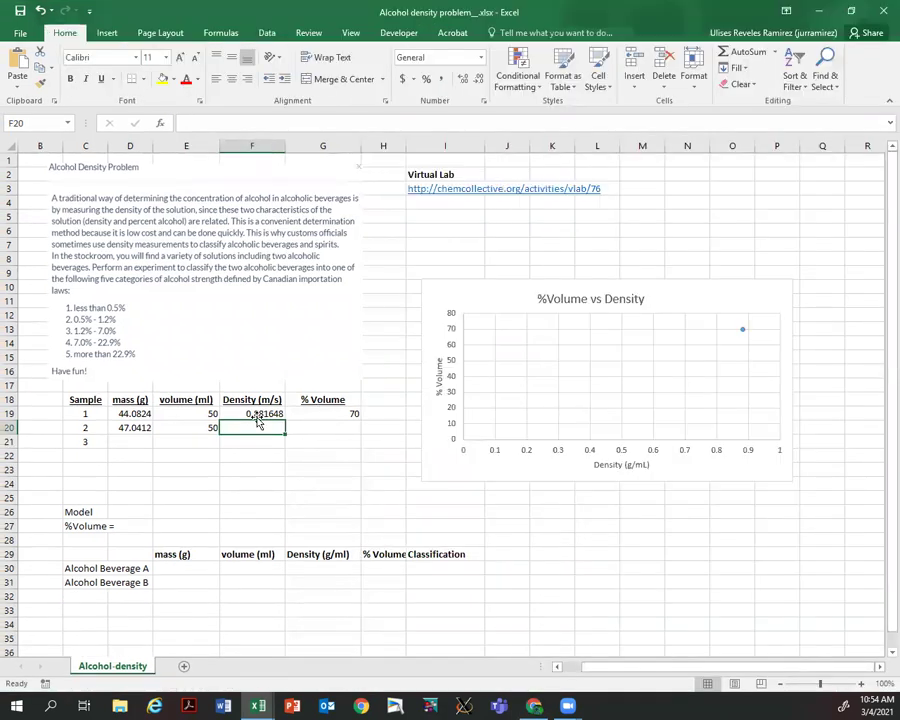
left_click(262, 411)
left_click_drag(286, 421, 286, 434)
left_click(324, 424)
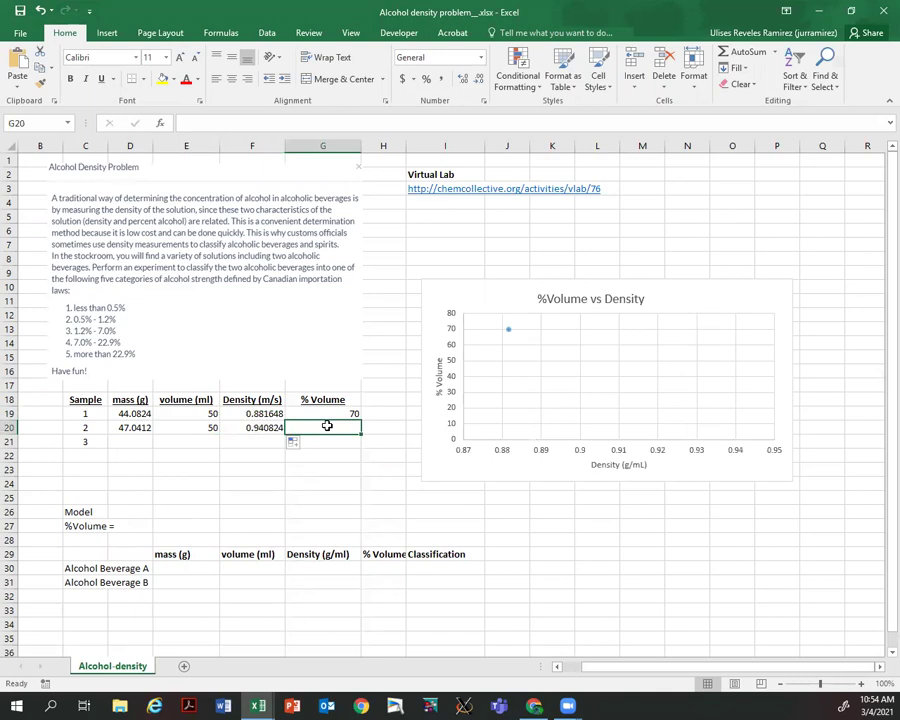
type("35")
key("Return")
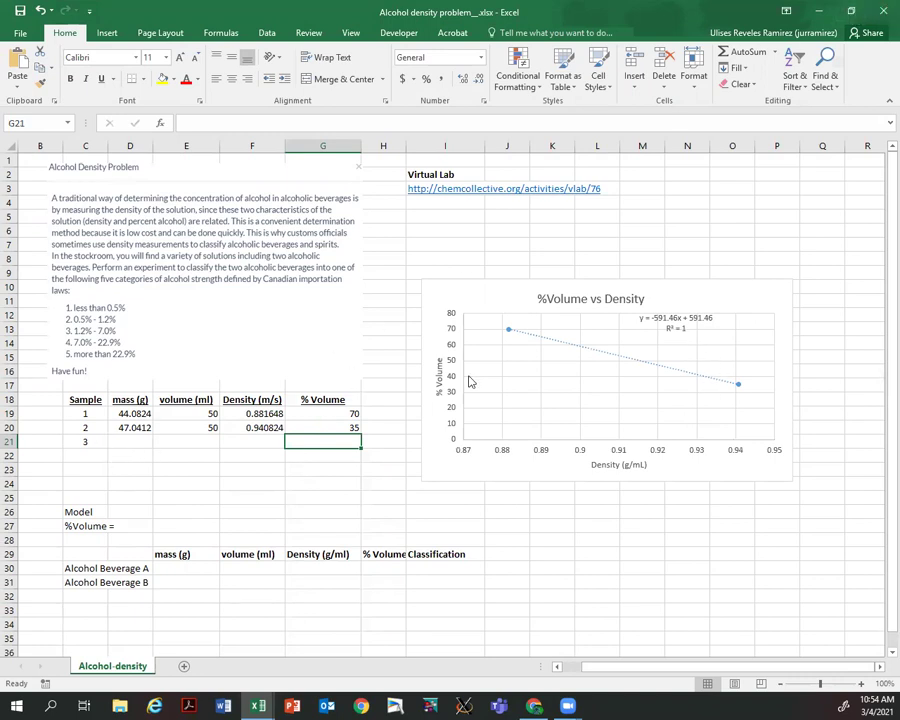
Step: Pour the weighed 50 mL back into the Alcohol 35% container
left_click(851, 14)
left_click(614, 315)
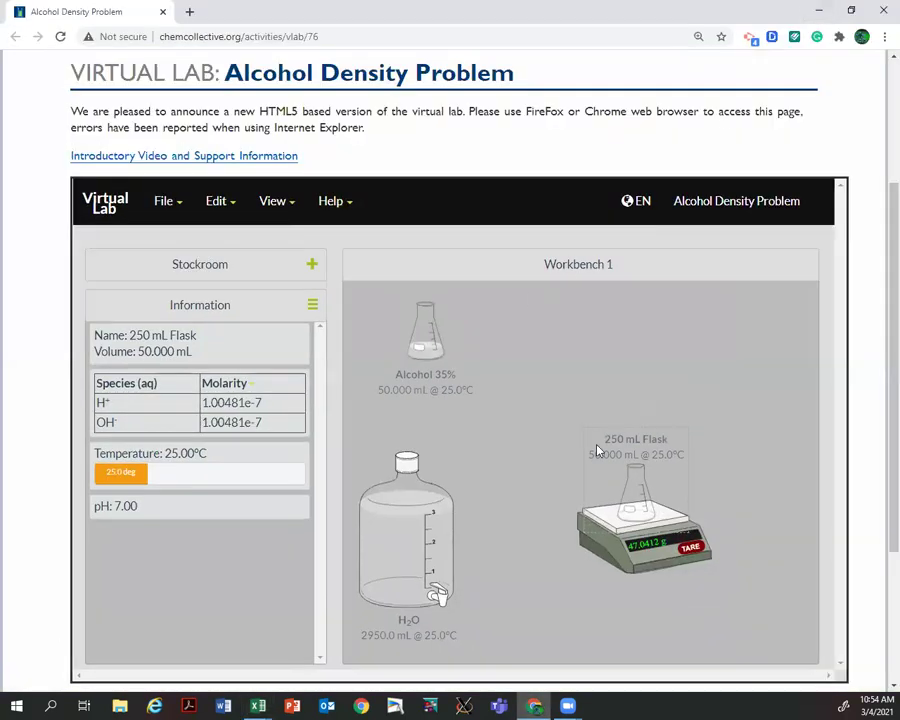
left_click_drag(622, 454, 421, 352)
left_click(561, 377)
type("50")
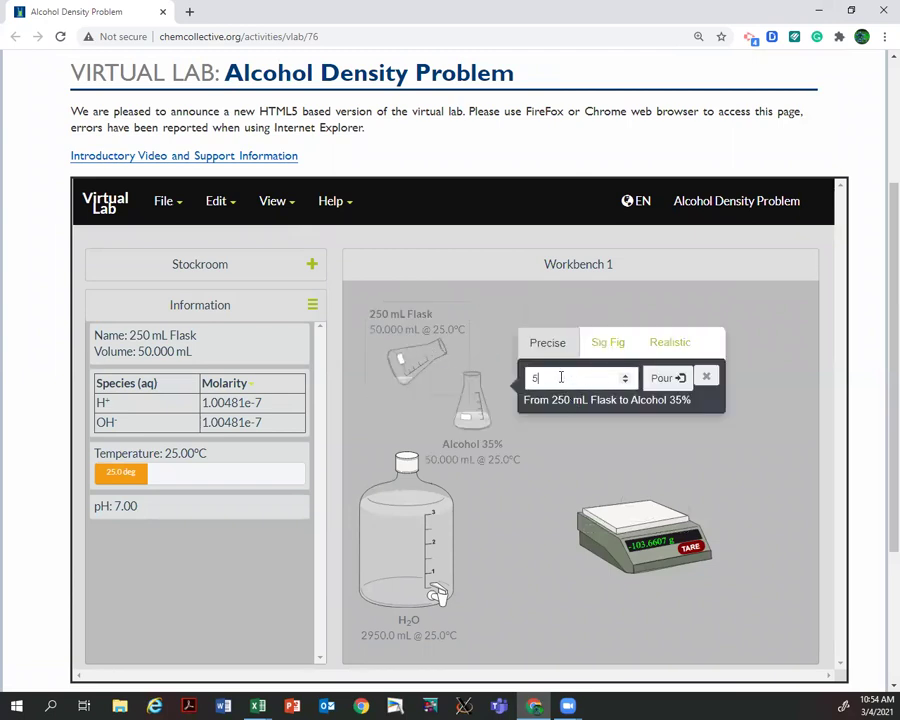
left_click(666, 378)
left_click(705, 377)
Step: Pour 50 mL of Alcohol 35% into the empty 250 mL flask
left_click_drag(428, 350, 560, 355)
left_click_drag(447, 410, 407, 359)
left_click_drag(562, 352, 550, 420)
left_click_drag(435, 338, 548, 394)
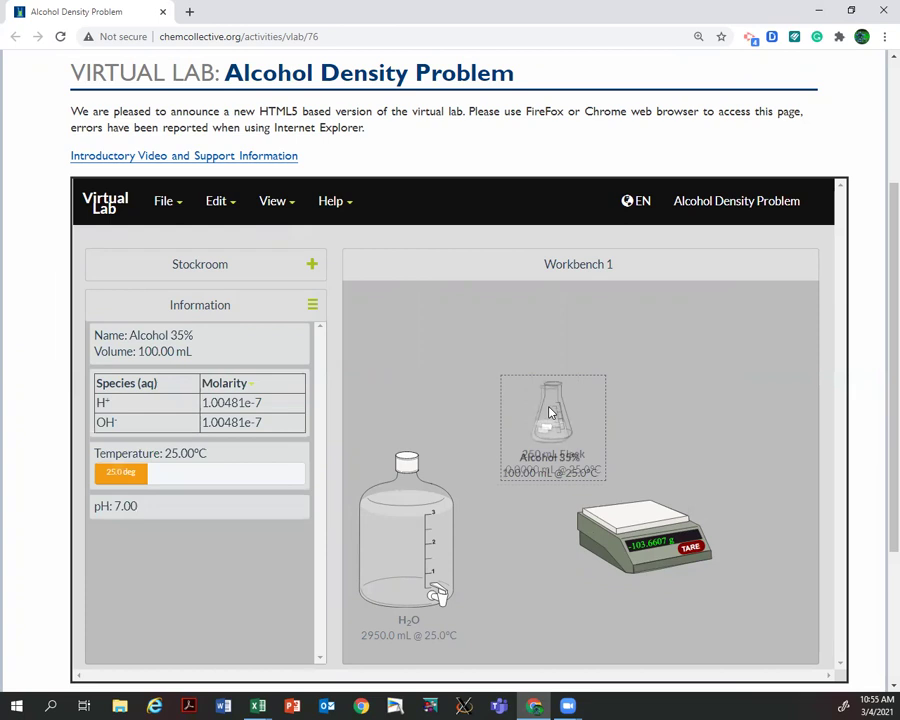
left_click(659, 598)
type("50")
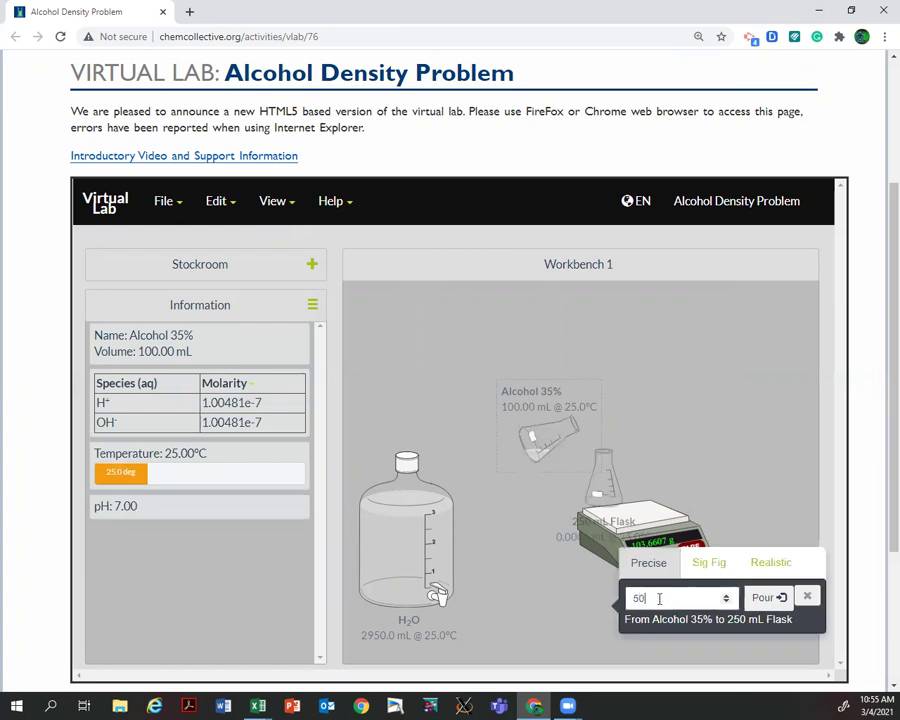
left_click(766, 597)
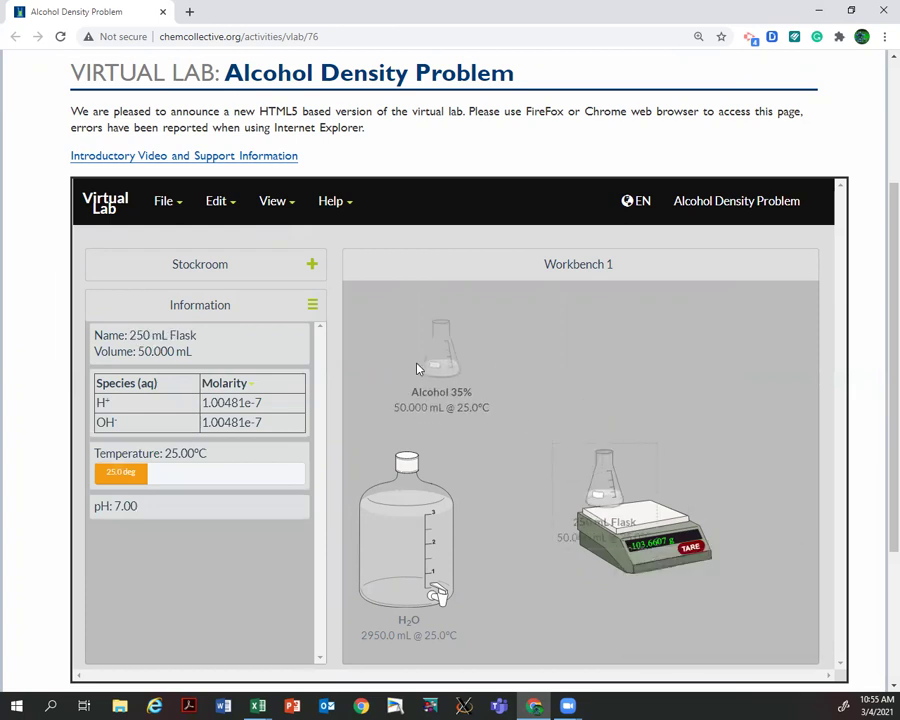
left_click_drag(626, 505, 574, 364)
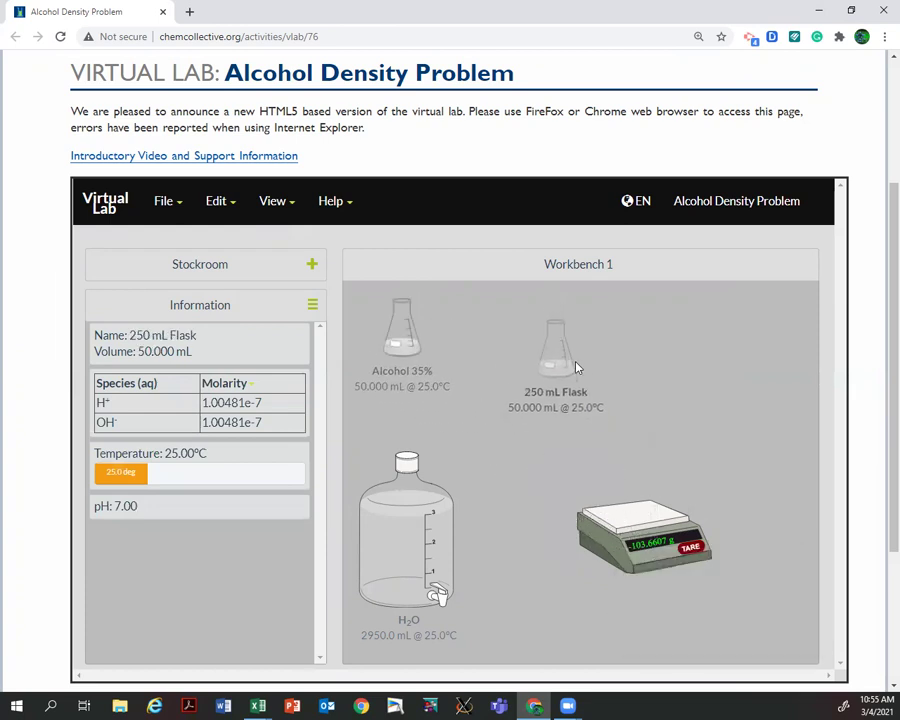
Step: Pour 50 mL of water into the flask to reach 100 mL, then rearrange the bench
left_click(403, 345)
left_click(311, 266)
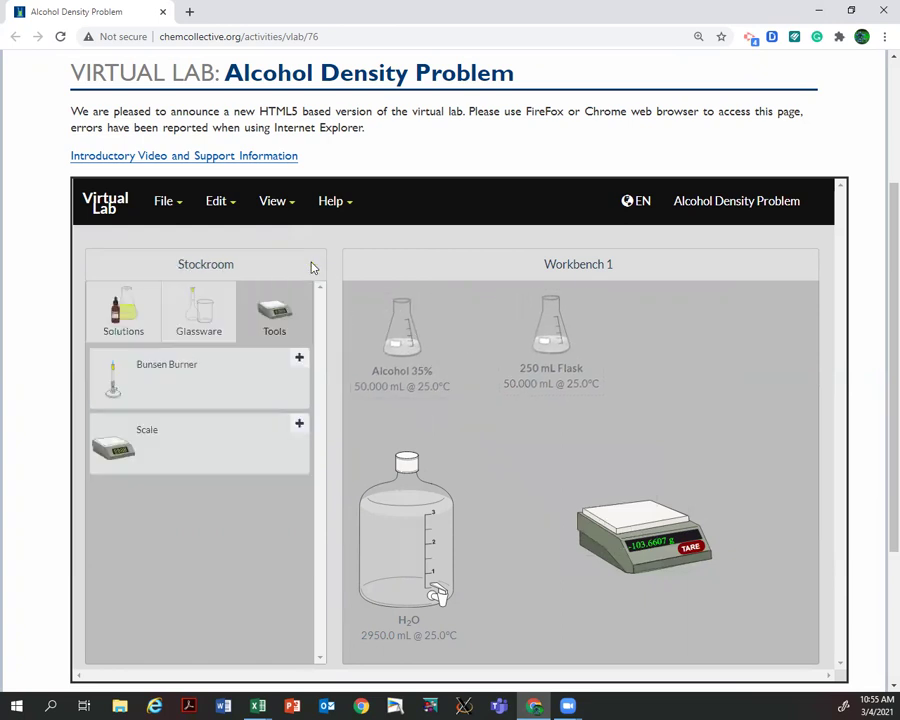
left_click_drag(423, 472, 402, 350)
left_click(540, 425)
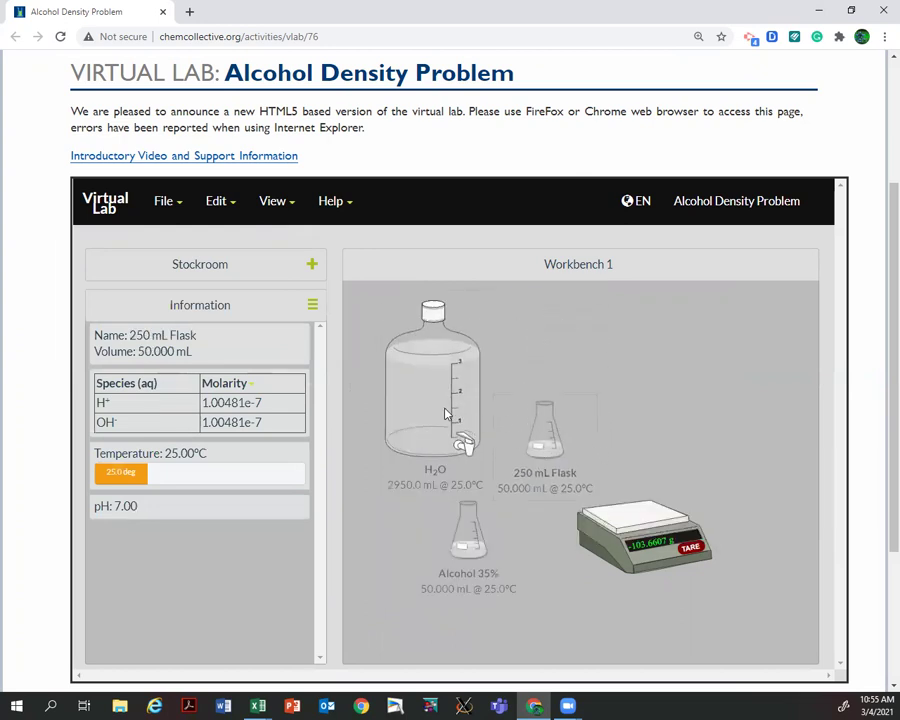
left_click_drag(445, 415, 540, 425)
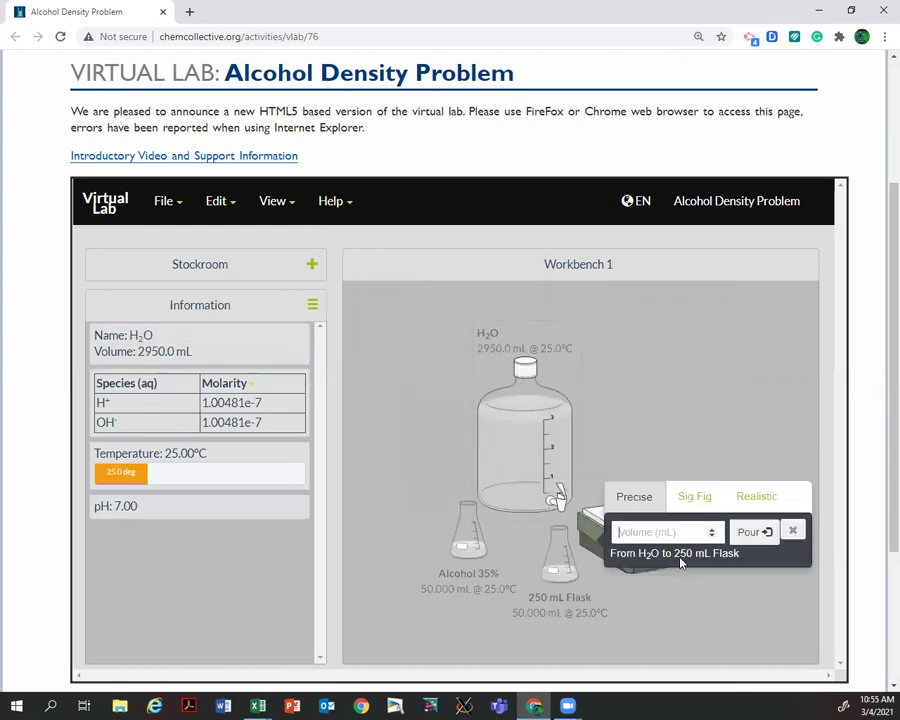
type("50")
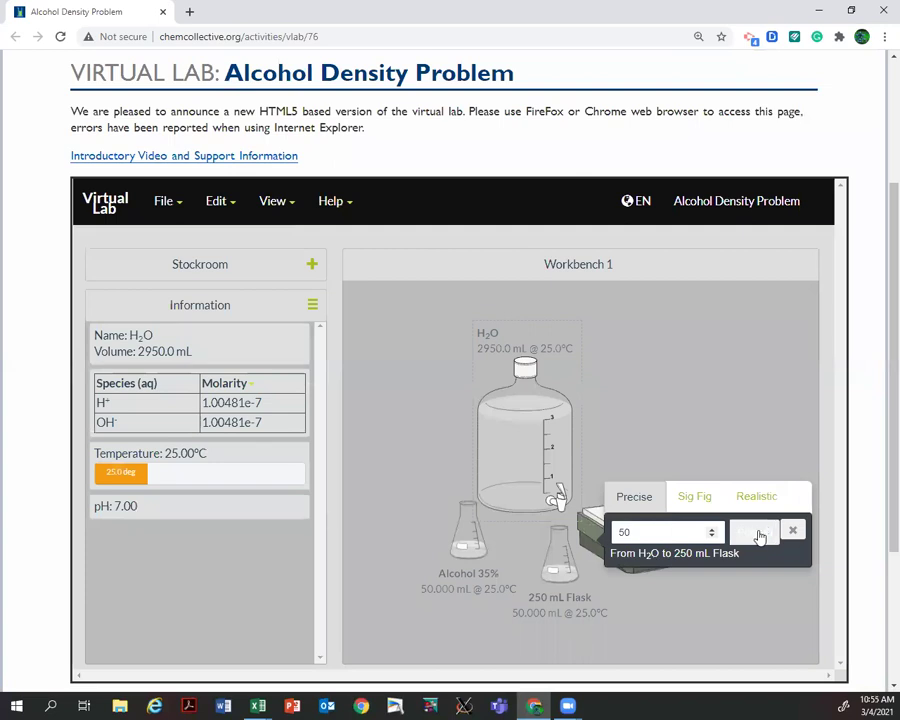
left_click(757, 531)
left_click(797, 532)
left_click_drag(554, 458, 663, 394)
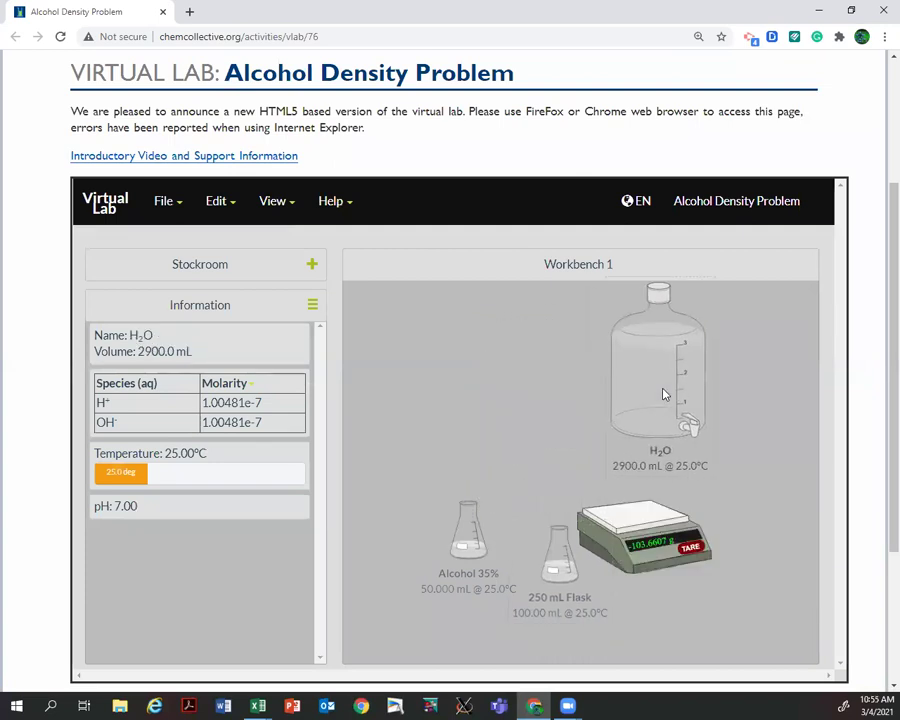
left_click_drag(466, 535, 428, 360)
left_click_drag(545, 557, 545, 332)
left_click_drag(663, 358, 426, 558)
Step: Remove the H2O bottle and rename the diluted 250 mL flask 'Alcohol 17.5 %'
right_click(430, 547)
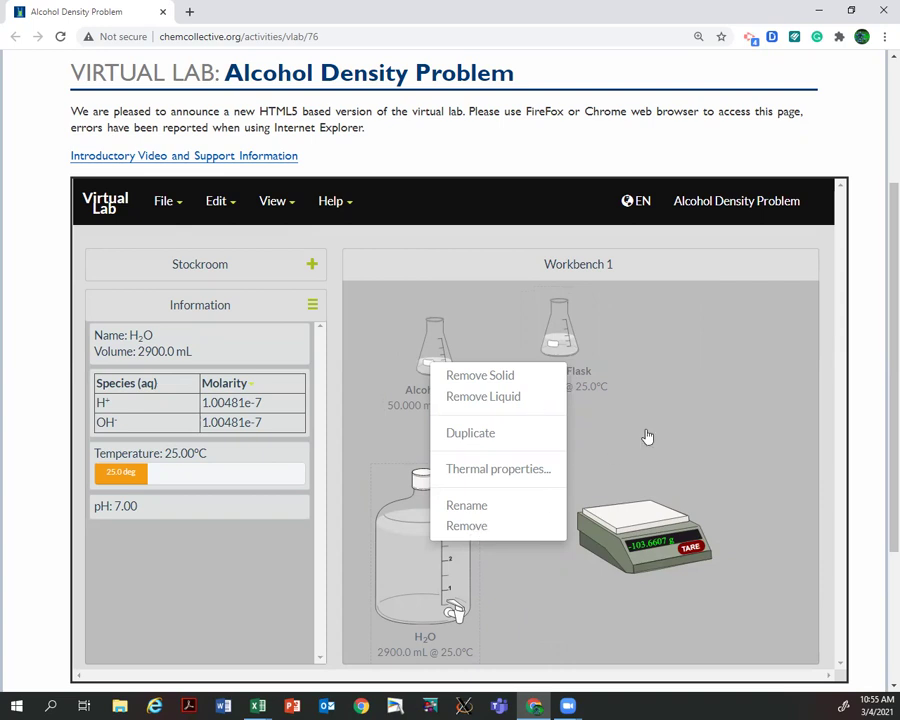
mouse_move(576, 357)
left_mouse_down()
mouse_move(623, 378)
mouse_move(572, 373)
left_mouse_up()
right_click(572, 373)
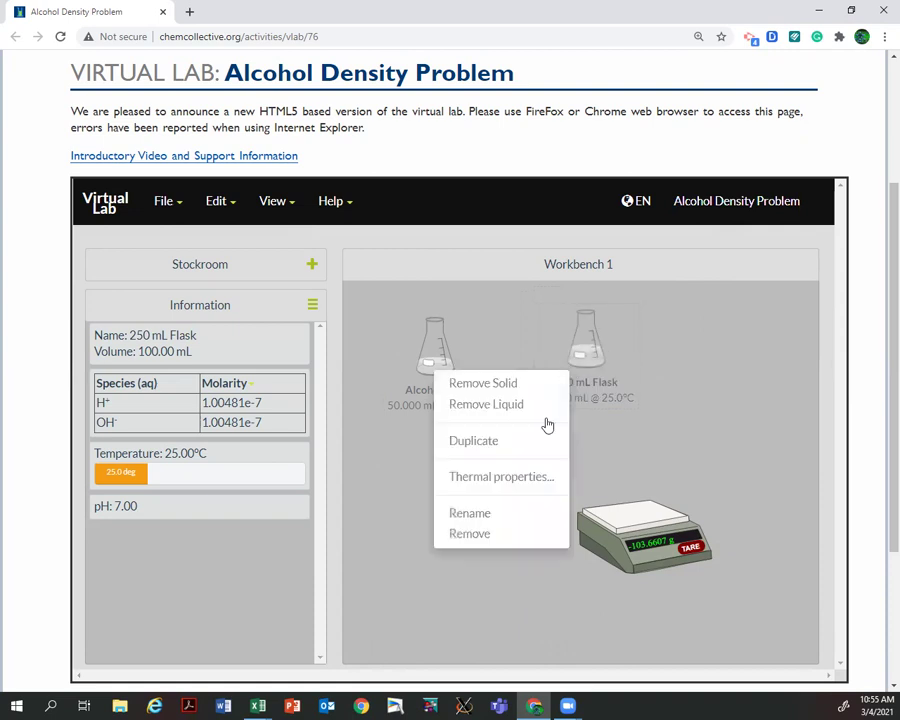
left_click(477, 516)
type("Alcohol 17.5 %")
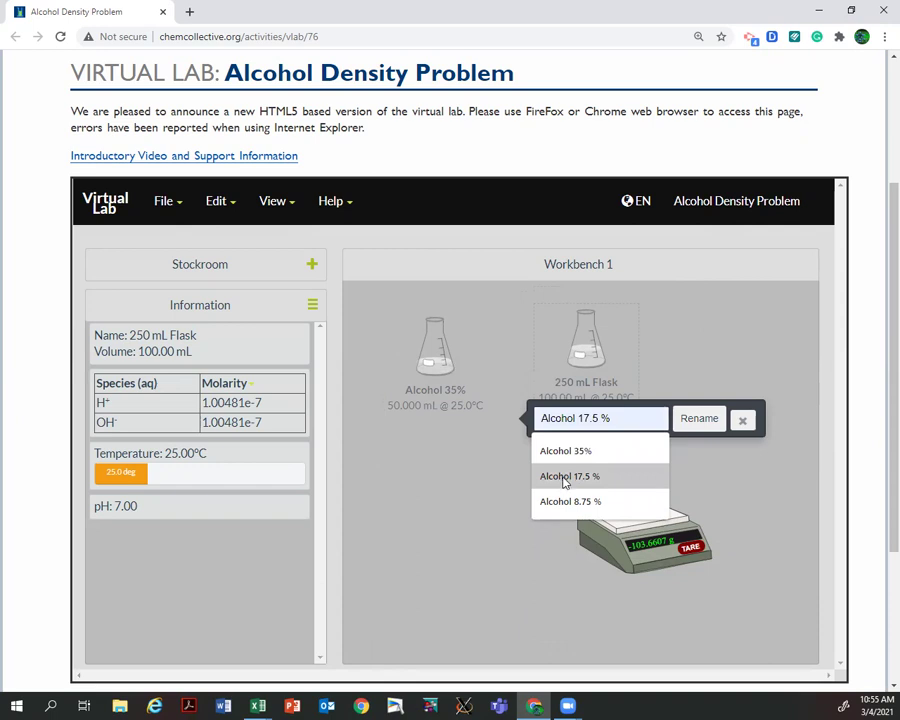
left_click(567, 477)
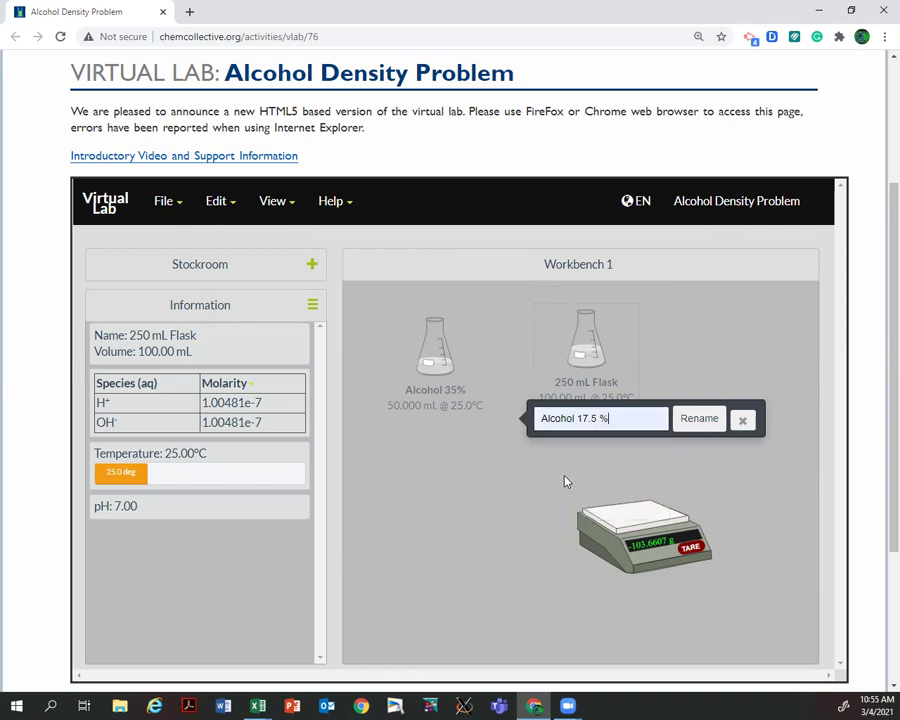
left_click(686, 424)
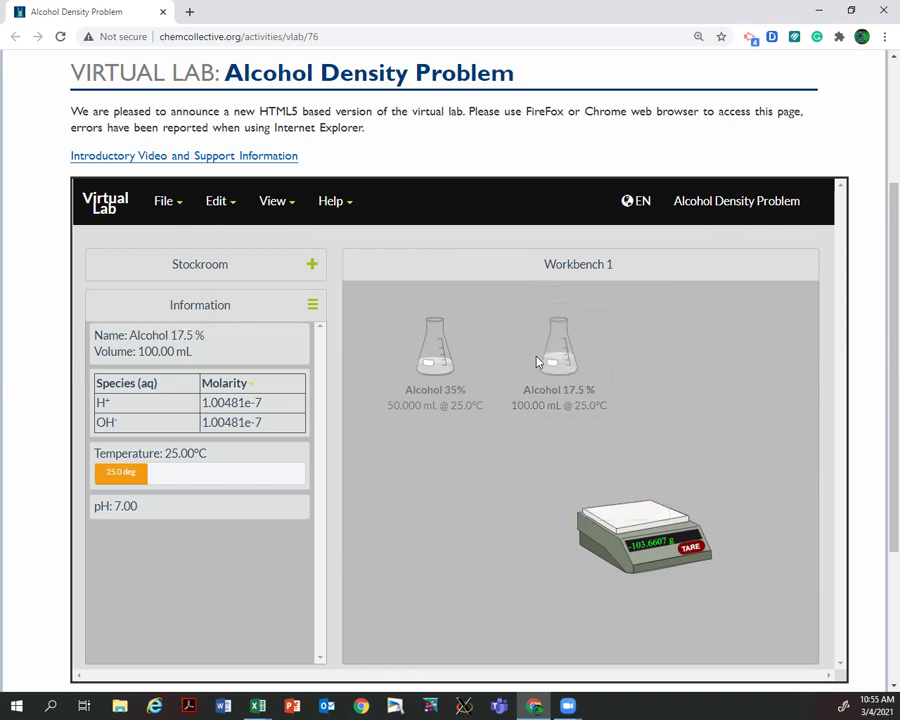
Step: Add a new 250 mL Erlenmeyer flask from the Stockroom glassware to the workbench
left_click(310, 268)
left_click(203, 313)
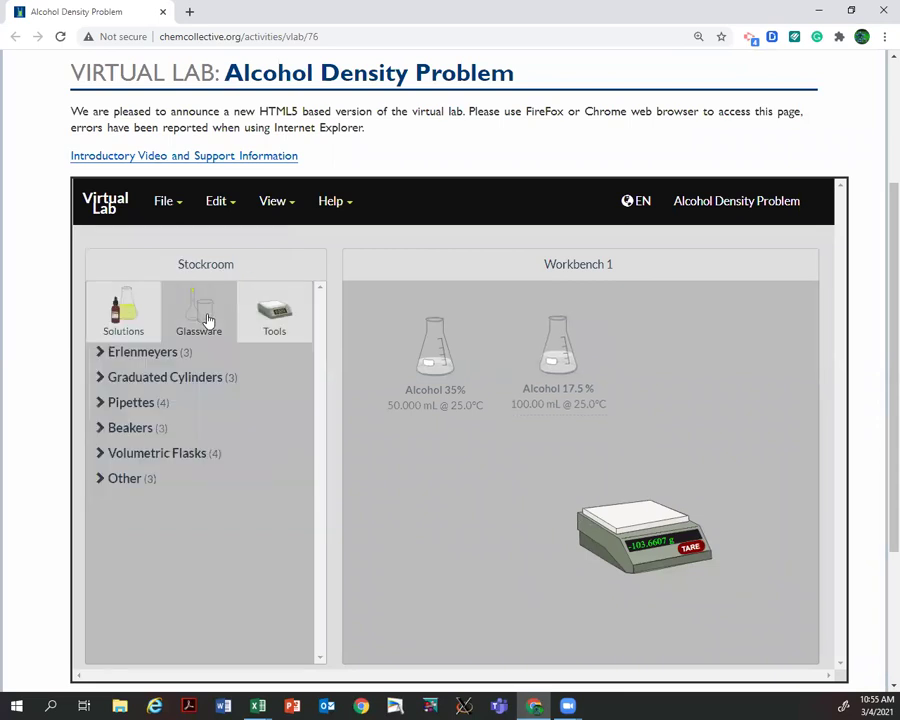
left_click(152, 361)
left_click_drag(112, 395, 748, 462)
Step: Replace the old balance with a fresh Scale at the lower right, holding the 250 mL flask
right_click(556, 510)
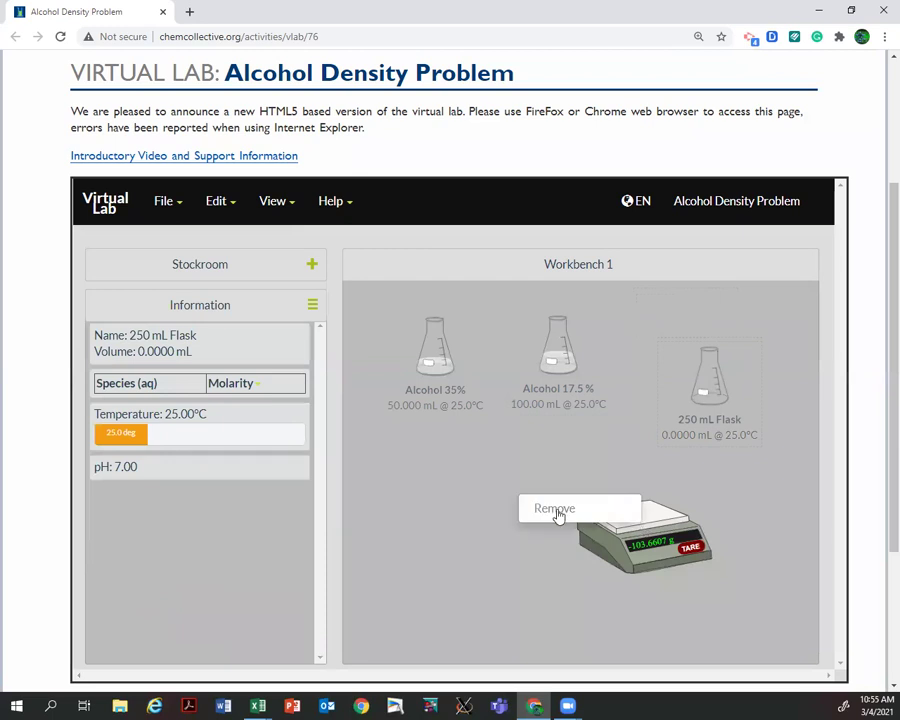
left_click(556, 510)
left_click(295, 272)
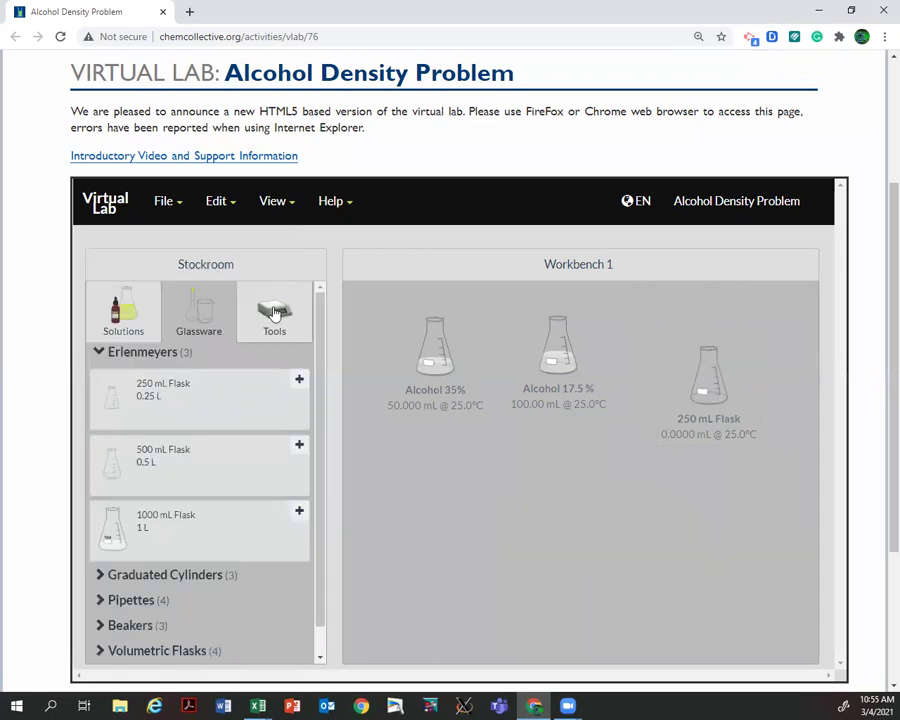
left_click(275, 315)
left_click(122, 446)
left_click_drag(410, 505, 680, 528)
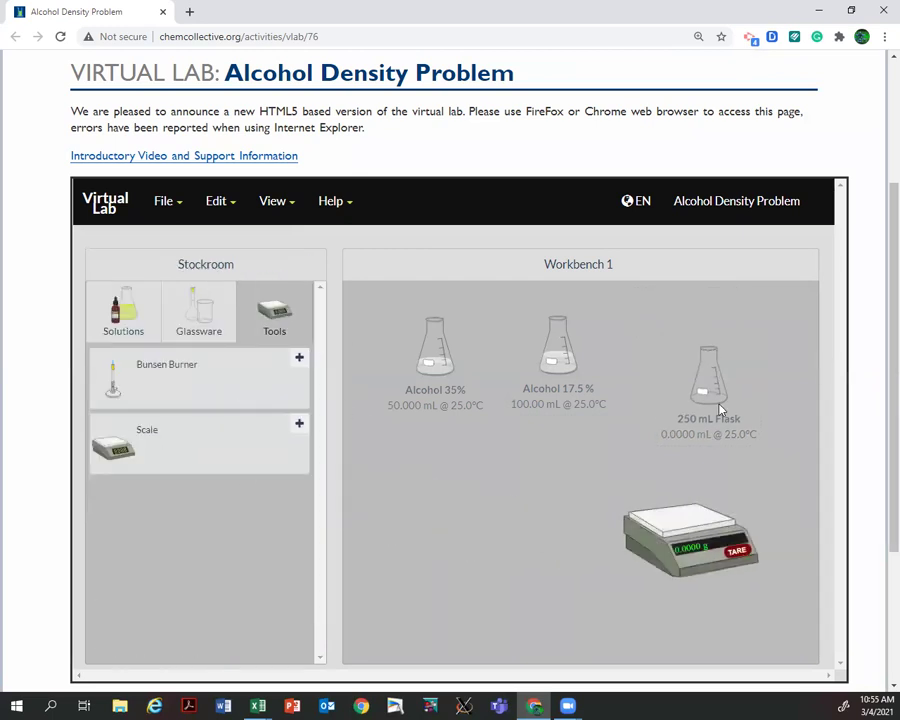
left_click_drag(708, 378, 698, 512)
Step: Pour 50 mL of Alcohol 17.5 % into the untared flask on the scale
left_click_drag(556, 358, 670, 472)
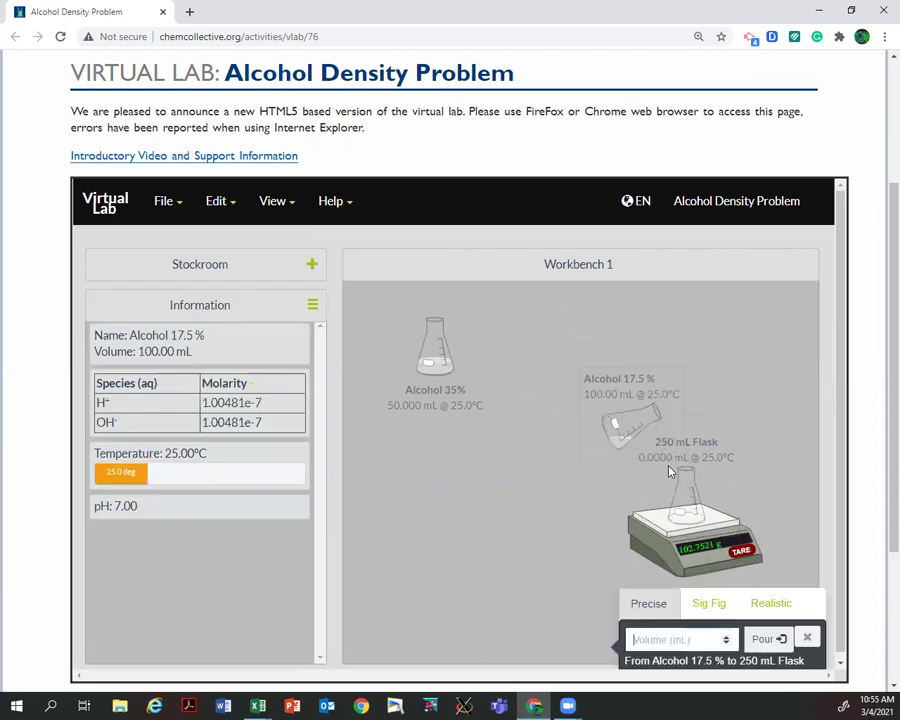
left_click(669, 640)
type("50")
left_click(766, 639)
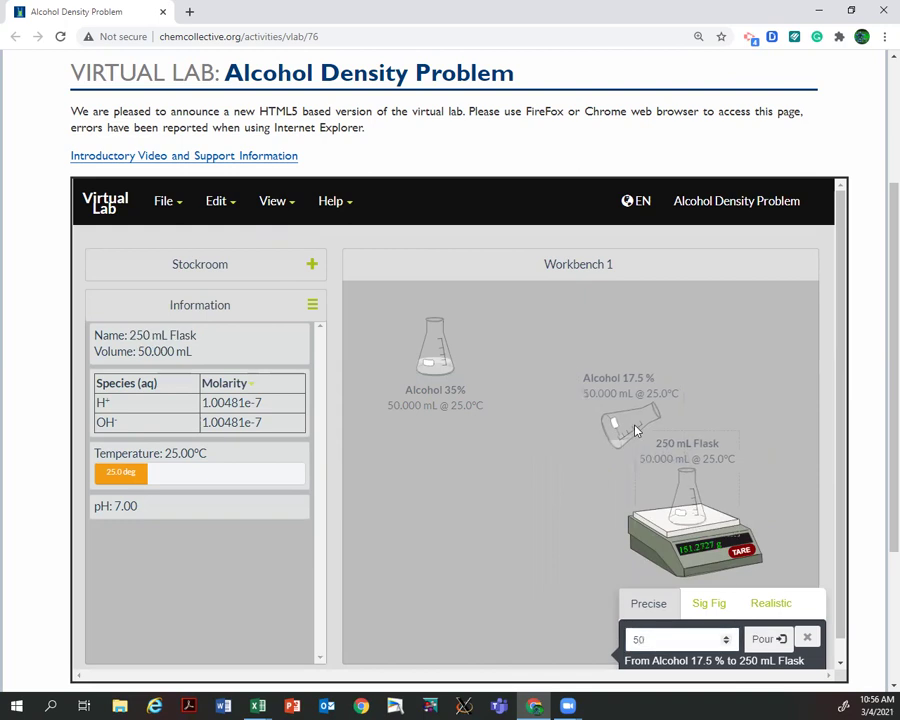
left_click_drag(633, 430, 585, 352)
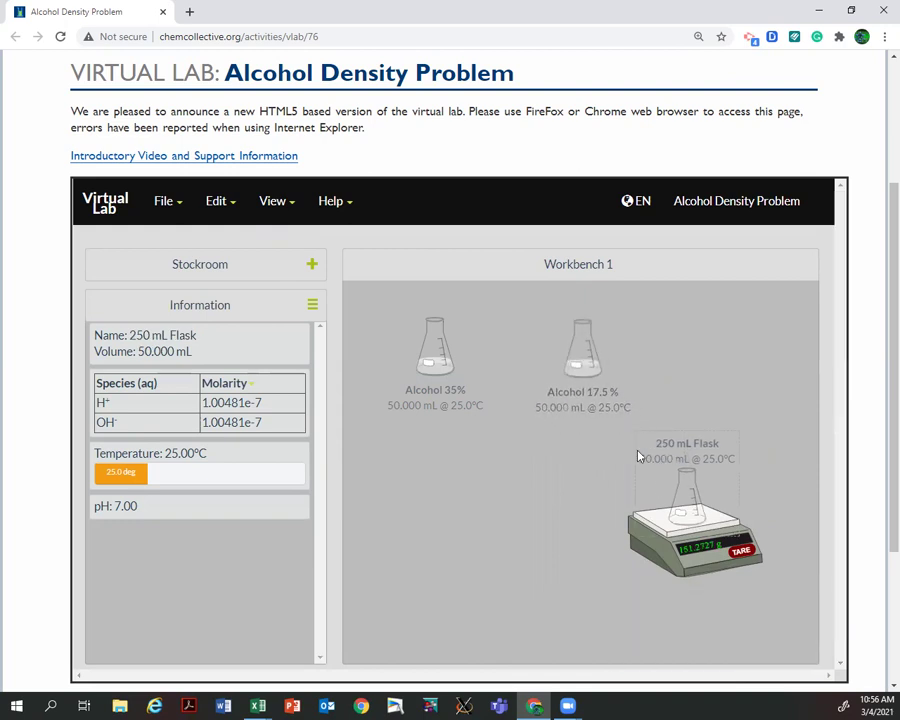
Step: Lift the flask off the scale and pour the 50 mL back into Alcohol 17.5 %
left_click_drag(688, 515, 598, 380)
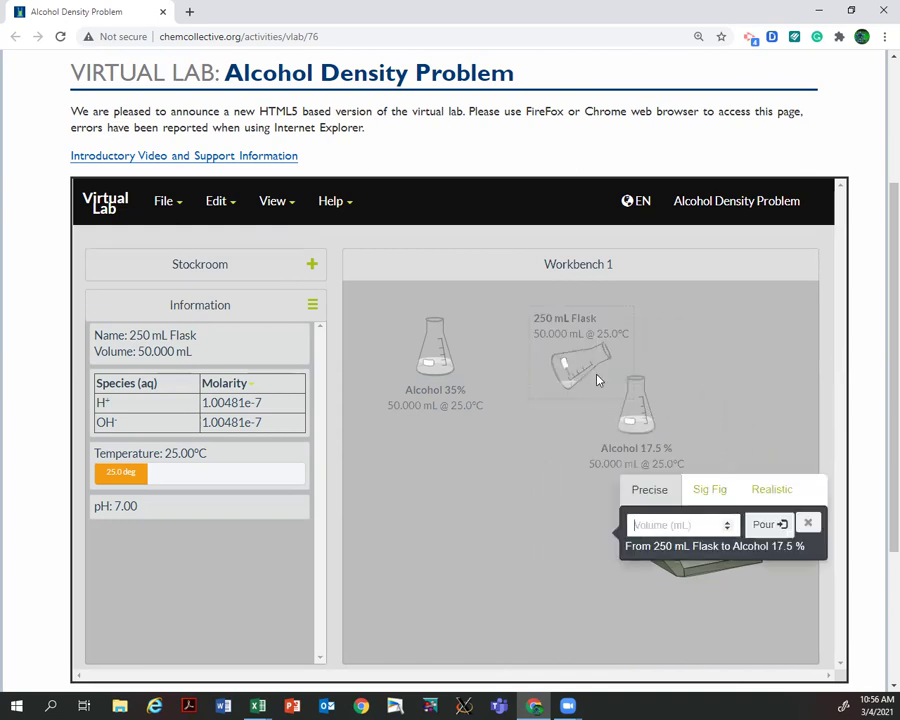
type("50")
left_click(767, 526)
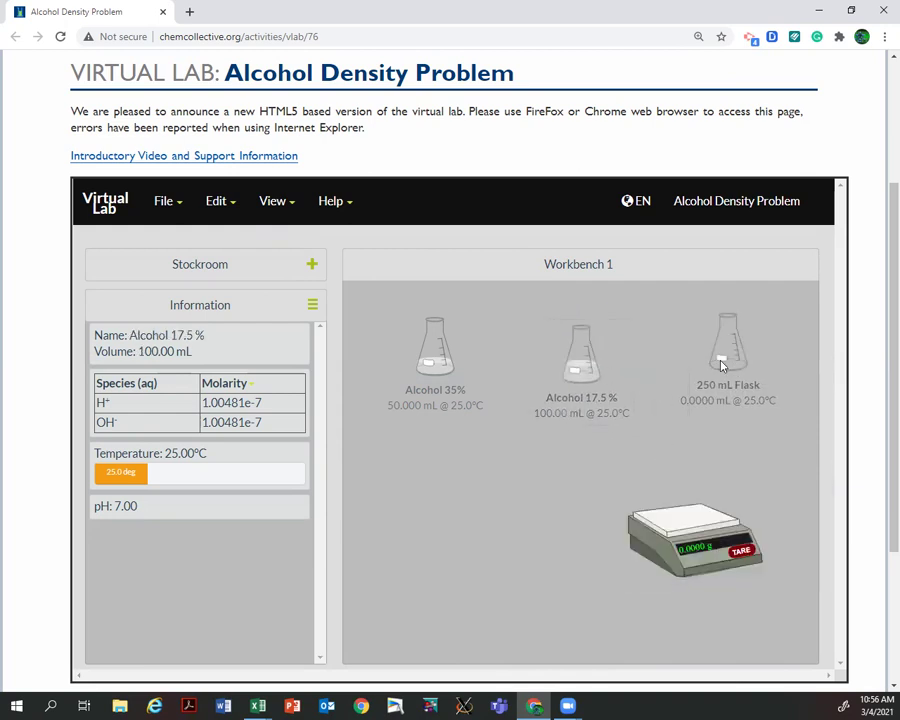
Step: Tare the empty flask on the scale and pour in 50 mL Alcohol 17.5 %, reading 48.5206 g
left_click_drag(722, 365, 692, 500)
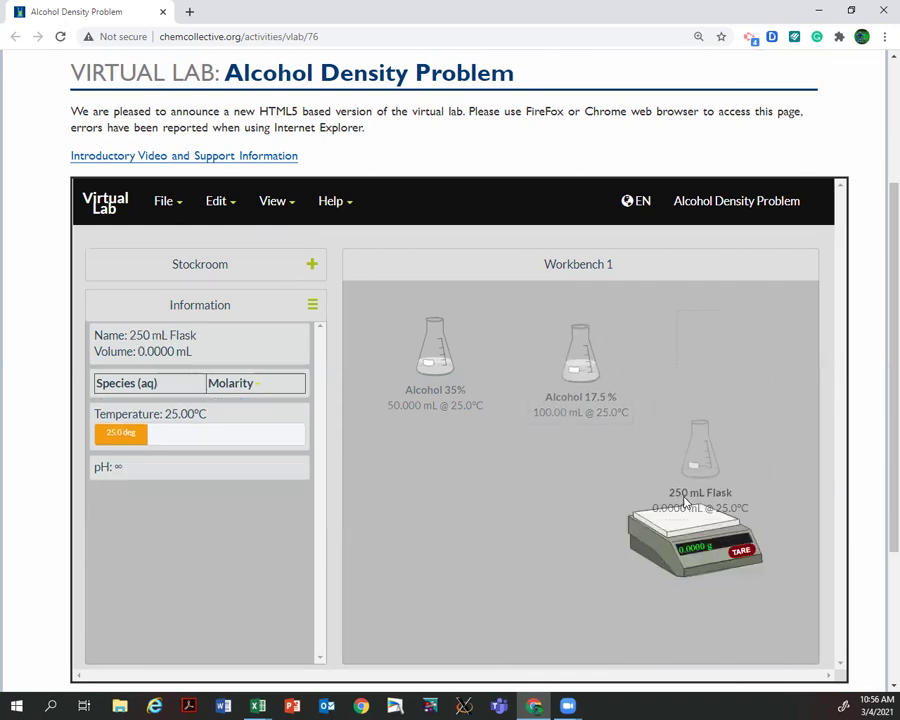
left_click(748, 553)
left_click_drag(588, 358, 700, 510)
type("50")
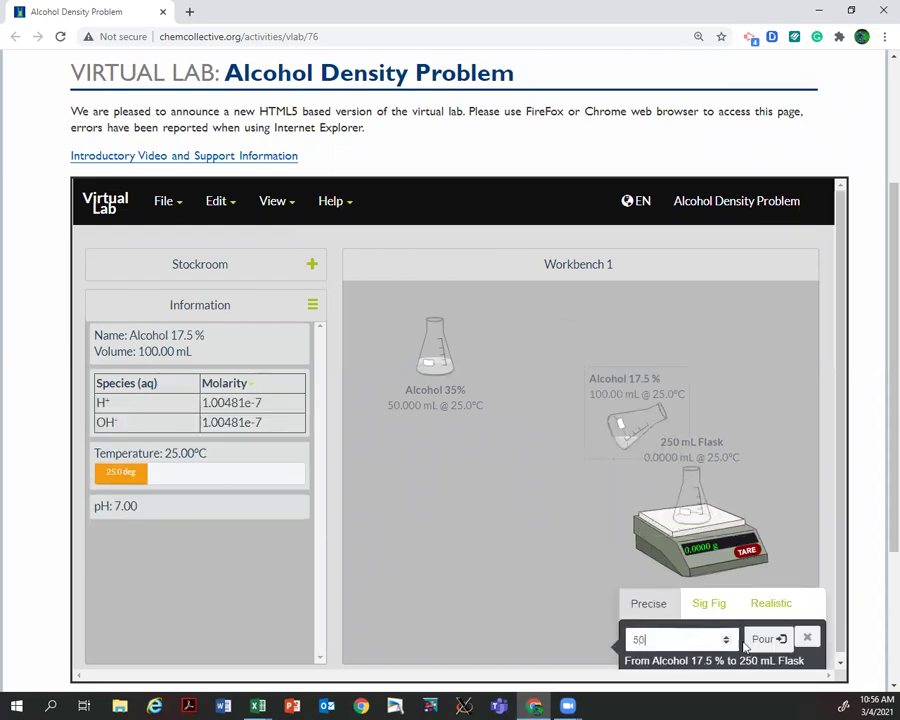
left_click(763, 638)
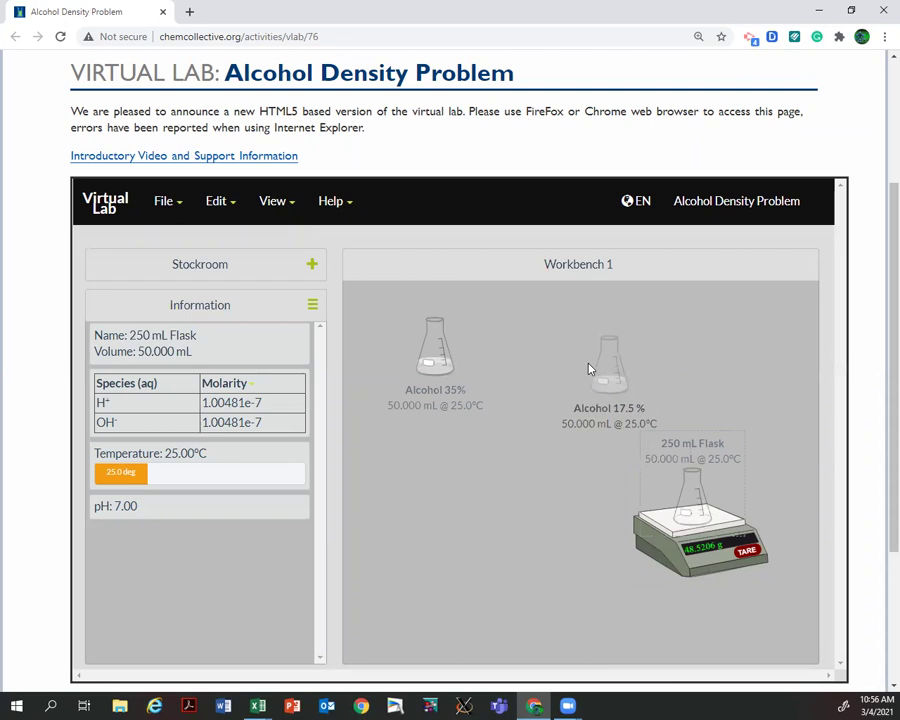
left_click_drag(576, 340, 590, 363)
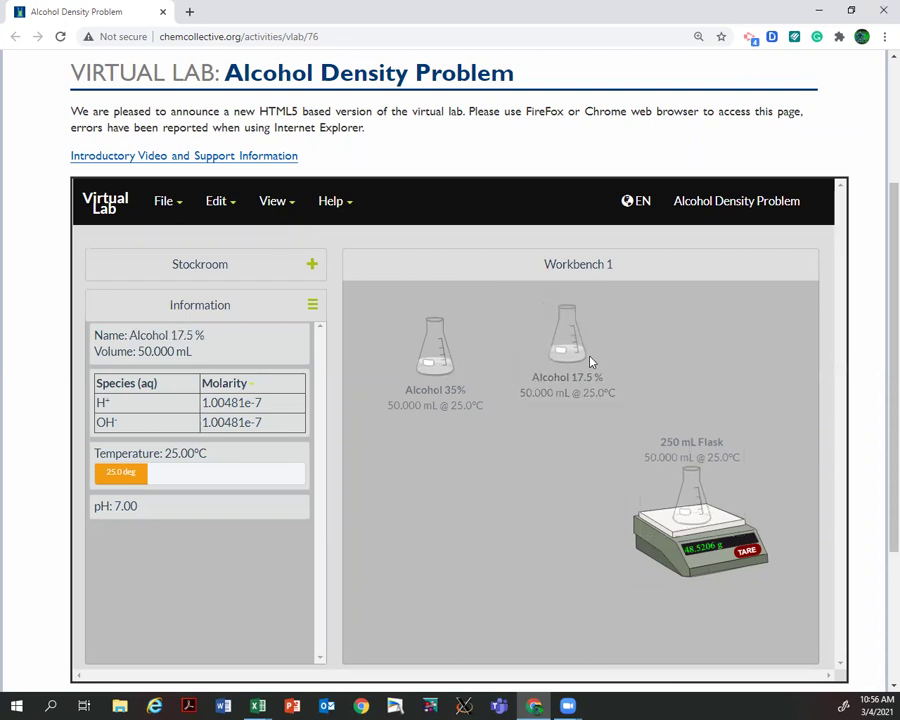
Step: In Excel, enter sample 3's mass 48.5206 in D21 and volume 50 in E21
left_click(851, 10)
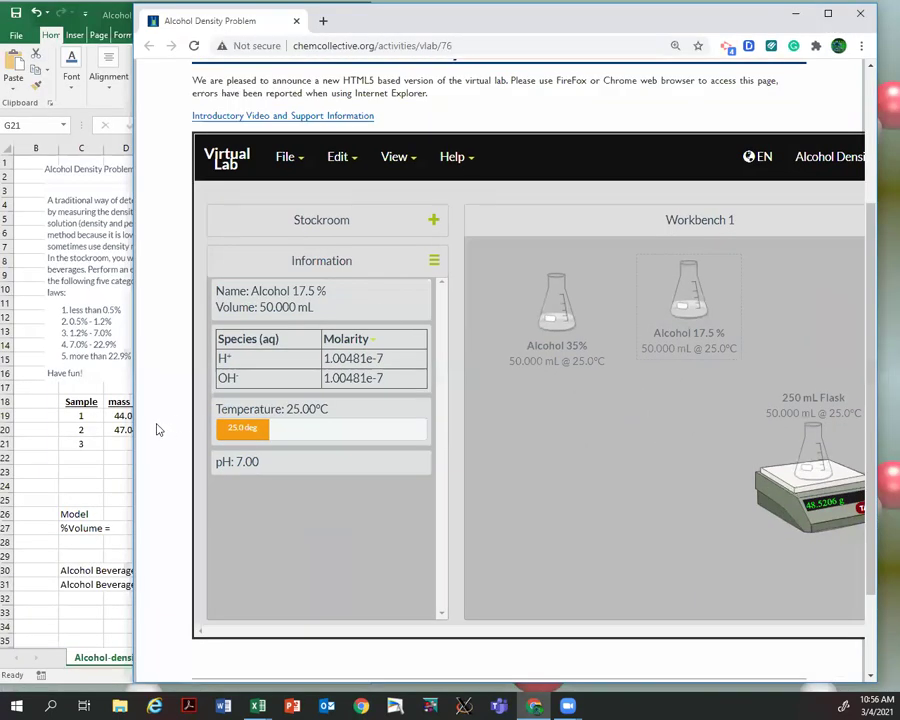
left_click(126, 449)
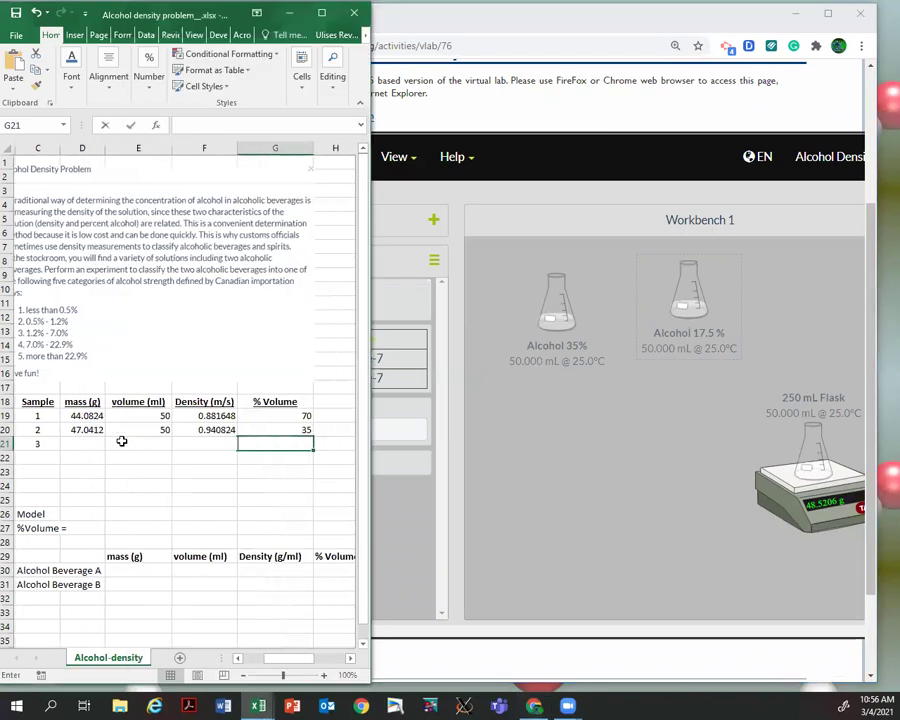
left_click_drag(288, 658, 260, 660)
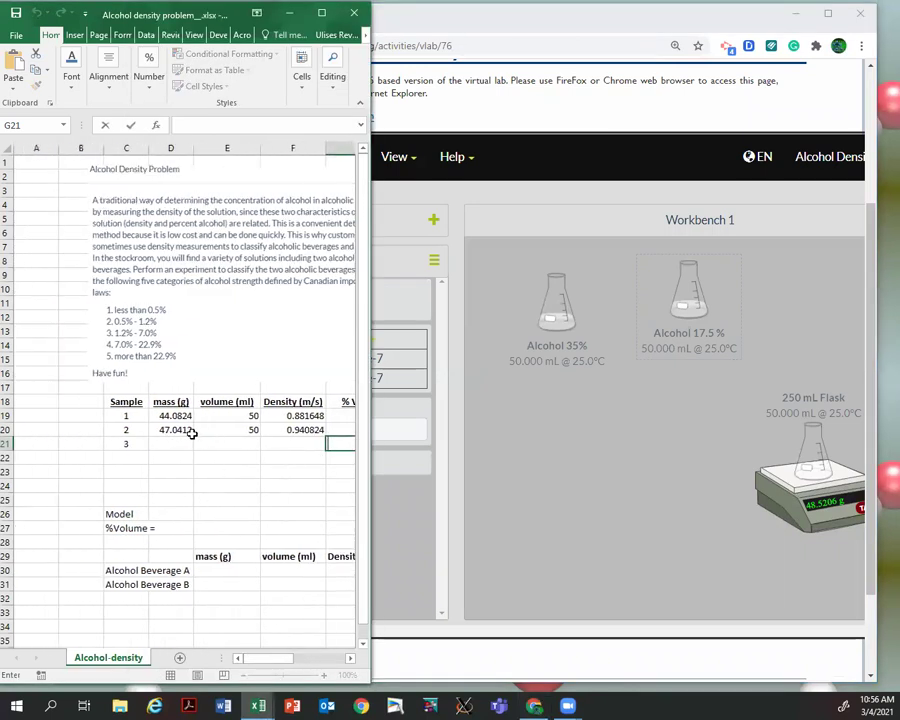
left_click(176, 442)
type("48.")
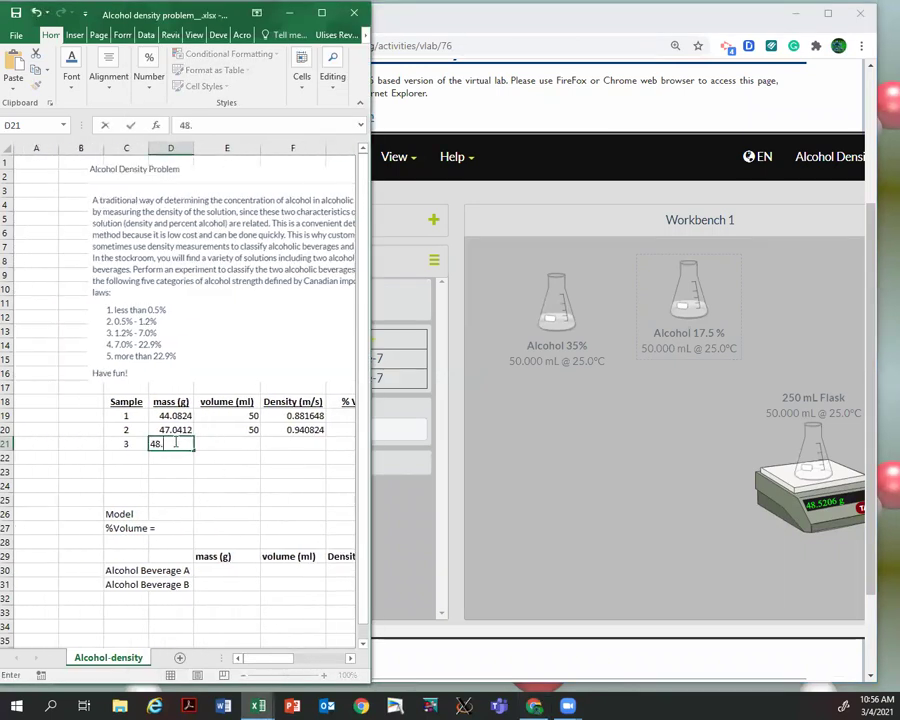
type("5206")
key("Tab")
type("5")
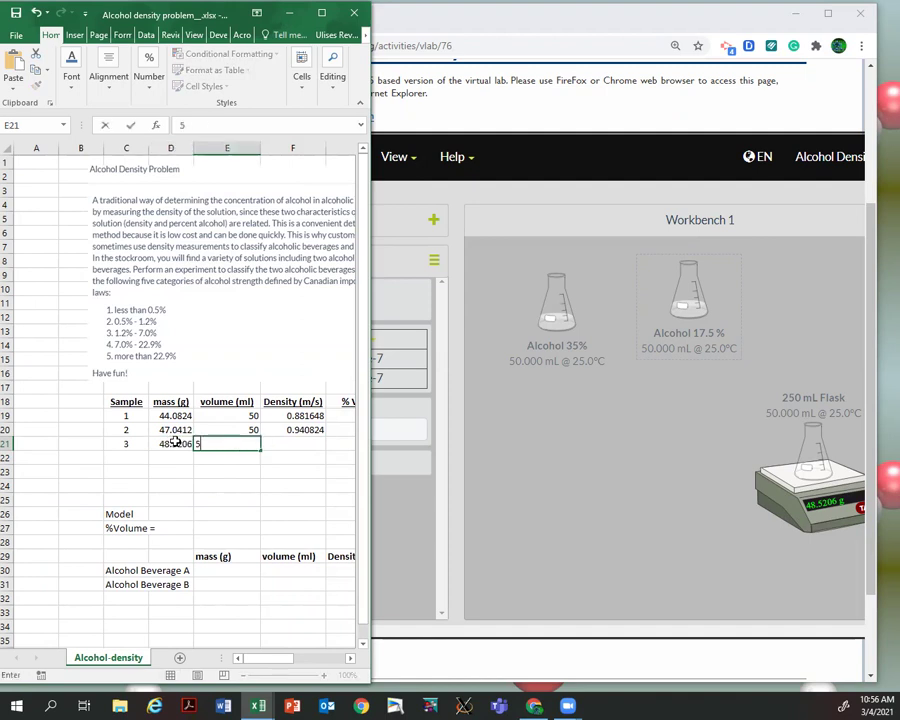
key("Tab")
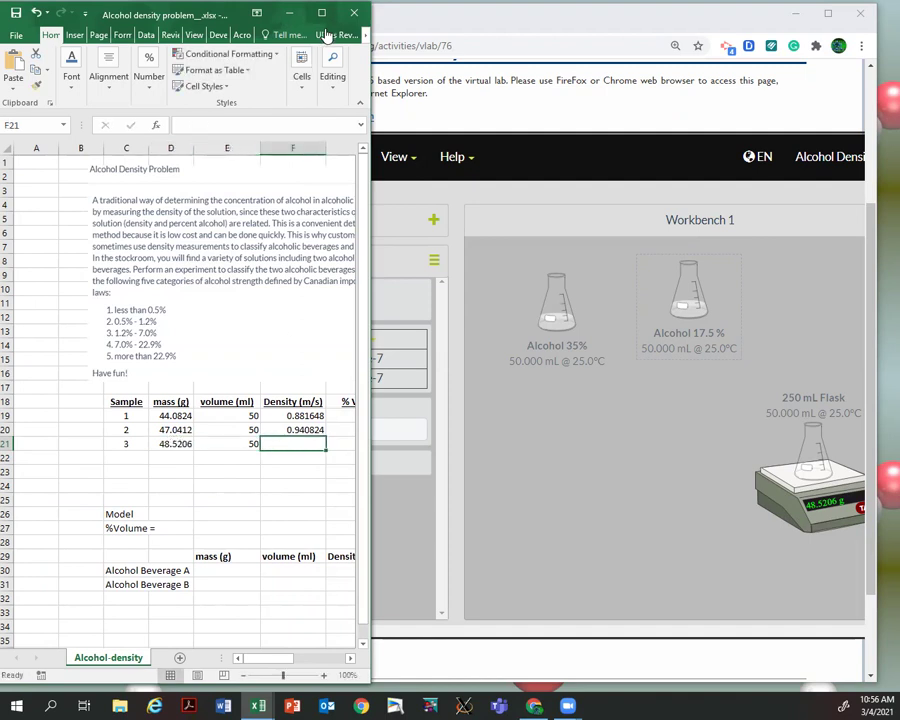
Step: Fill the density formula down to F21 (0.970412) and enter 17.5 %Volume in G21
double_click(226, 10)
key("Up")
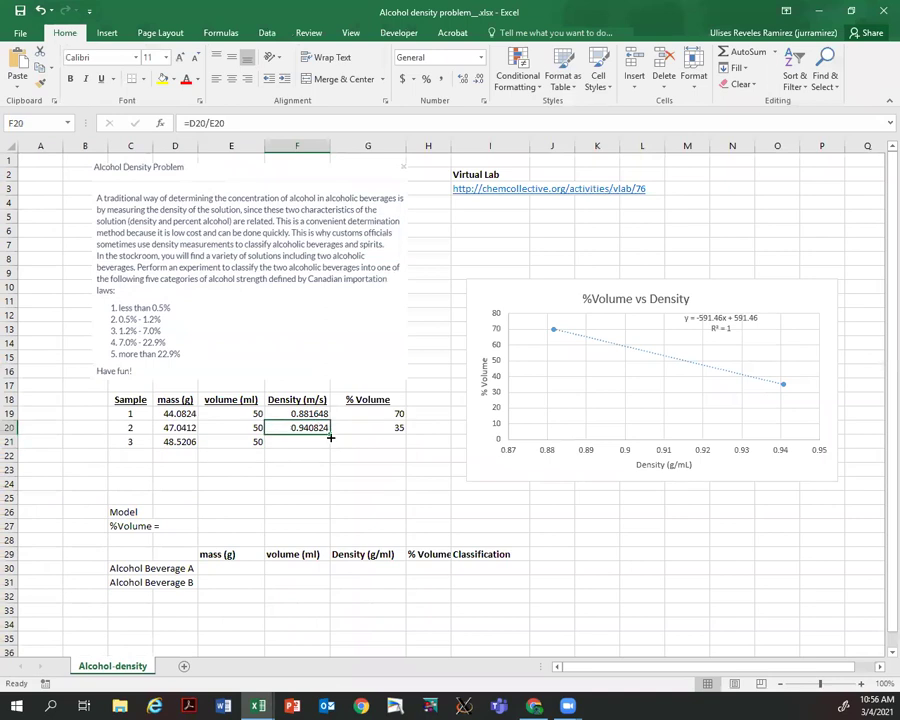
left_click_drag(330, 434, 331, 448)
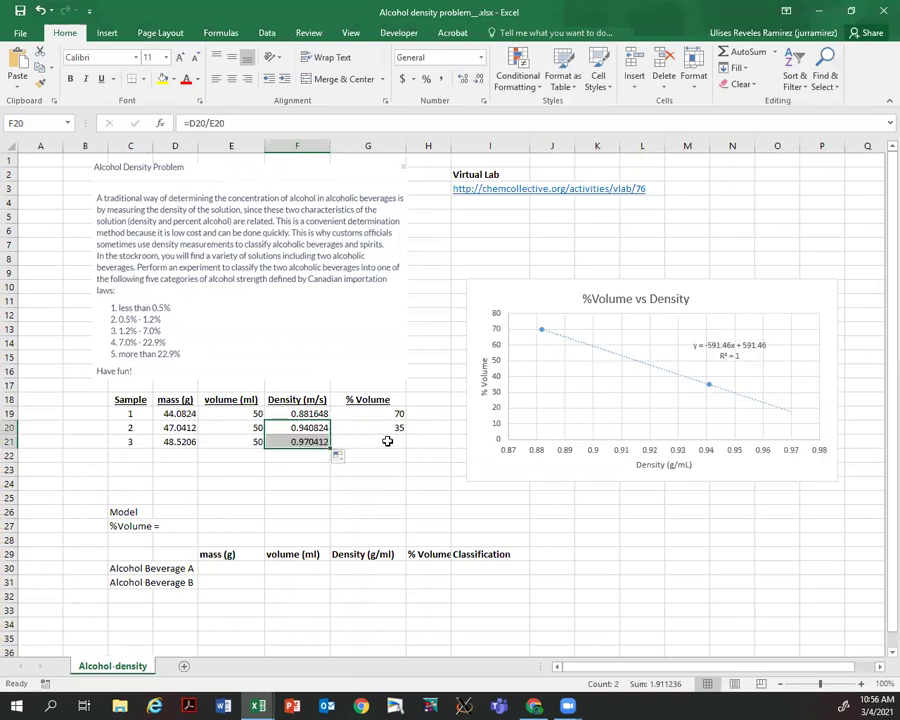
left_click(387, 441)
type("17.5")
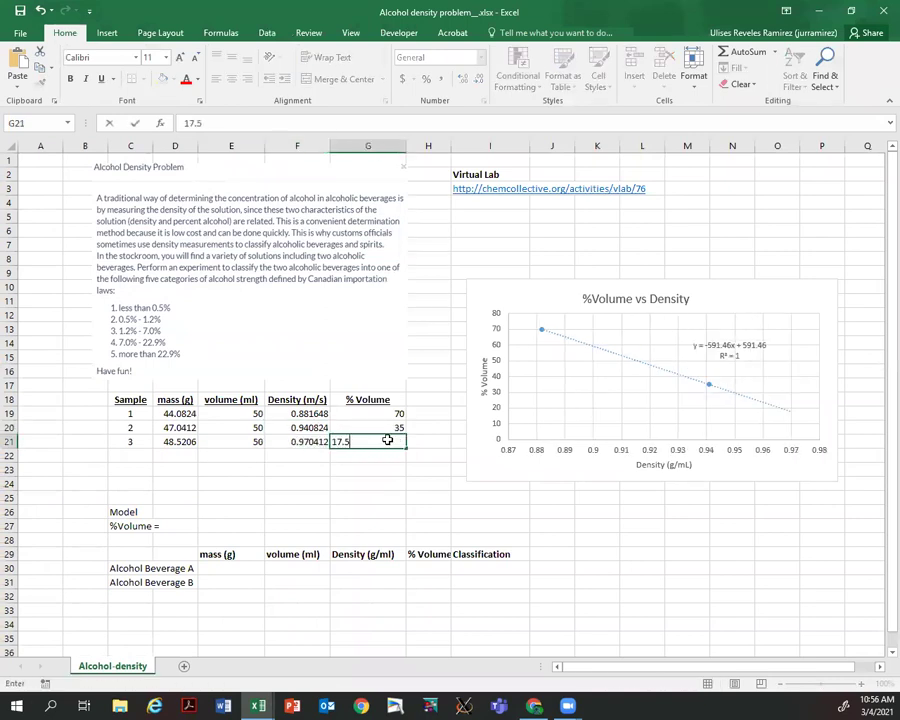
key("Return")
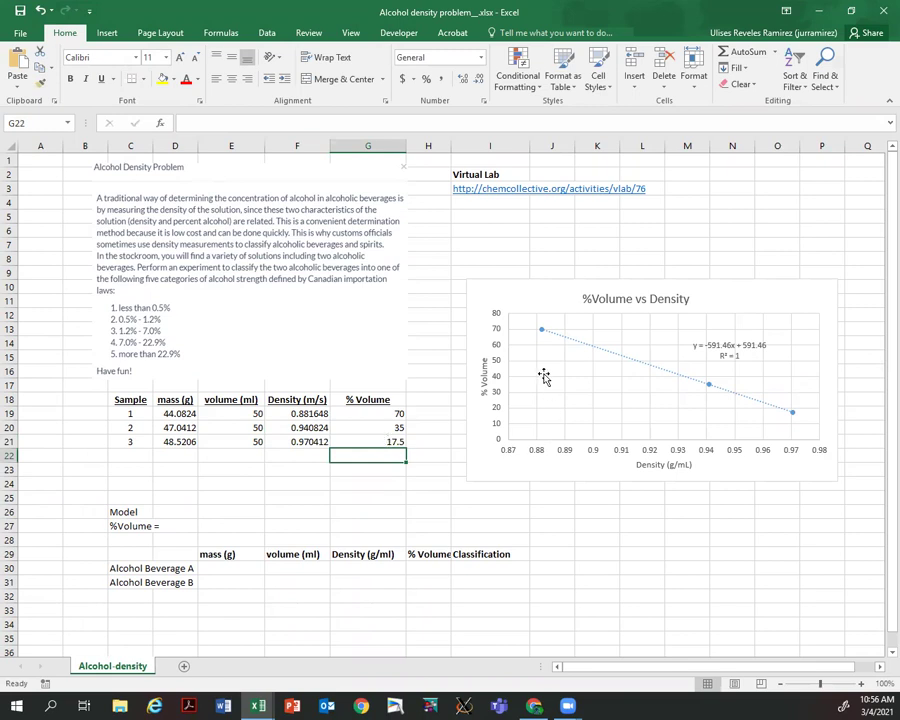
Step: Label the cell above Density 'x' and the cell above % Volume 'Y'
left_click(556, 366)
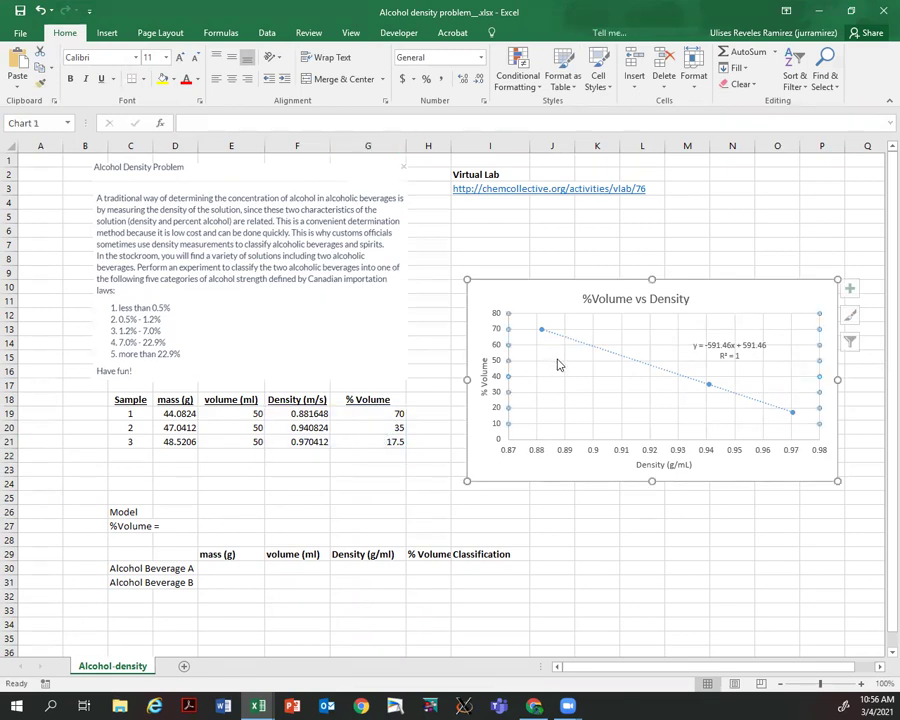
left_click(306, 395)
left_click(307, 386)
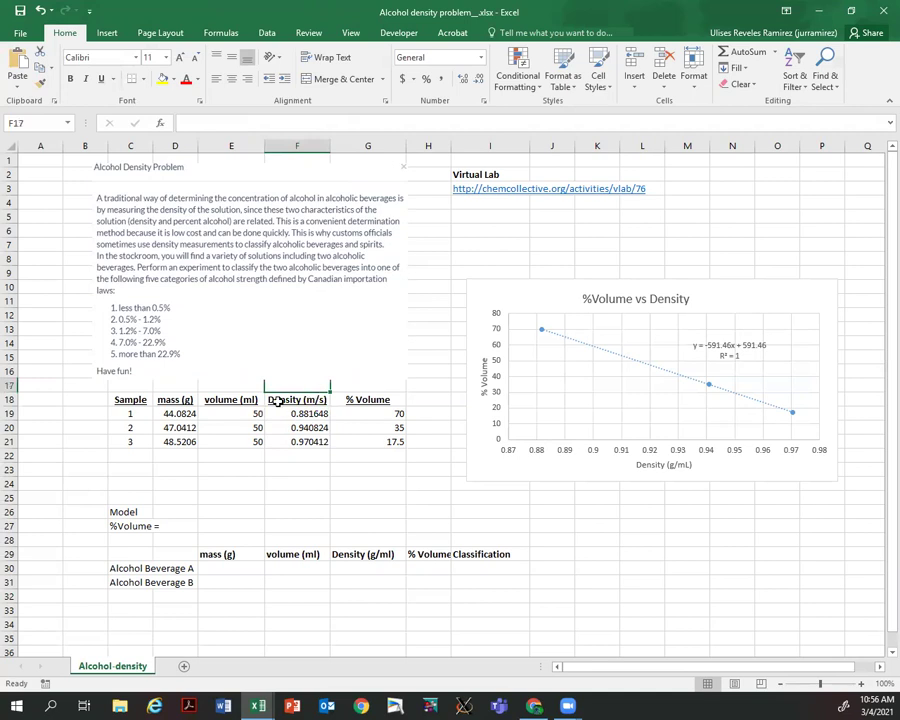
type("x")
key("Return")
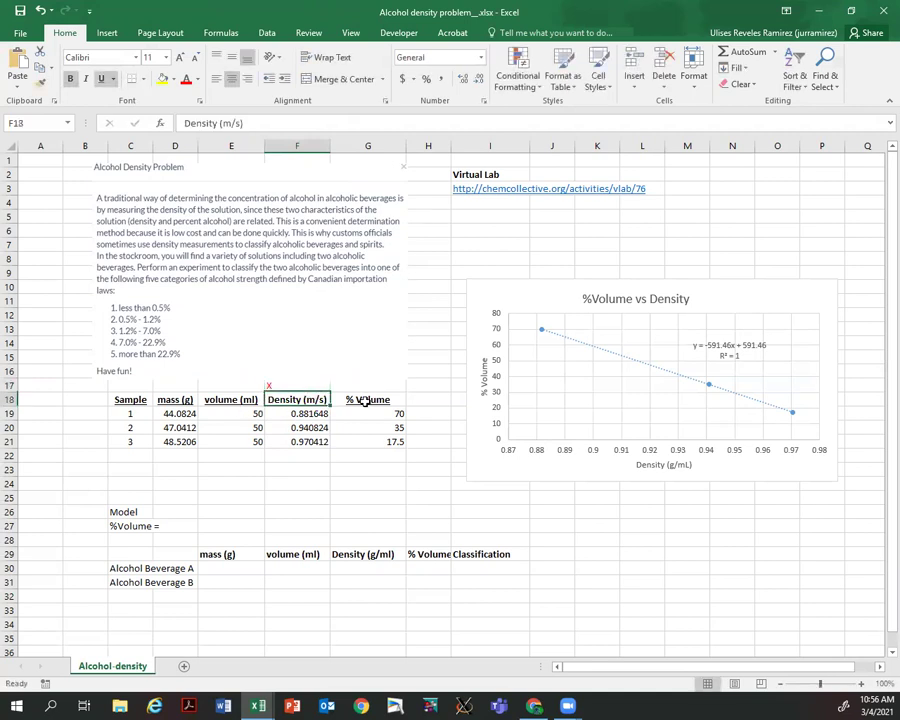
key("Up")
key("Right")
type("Y")
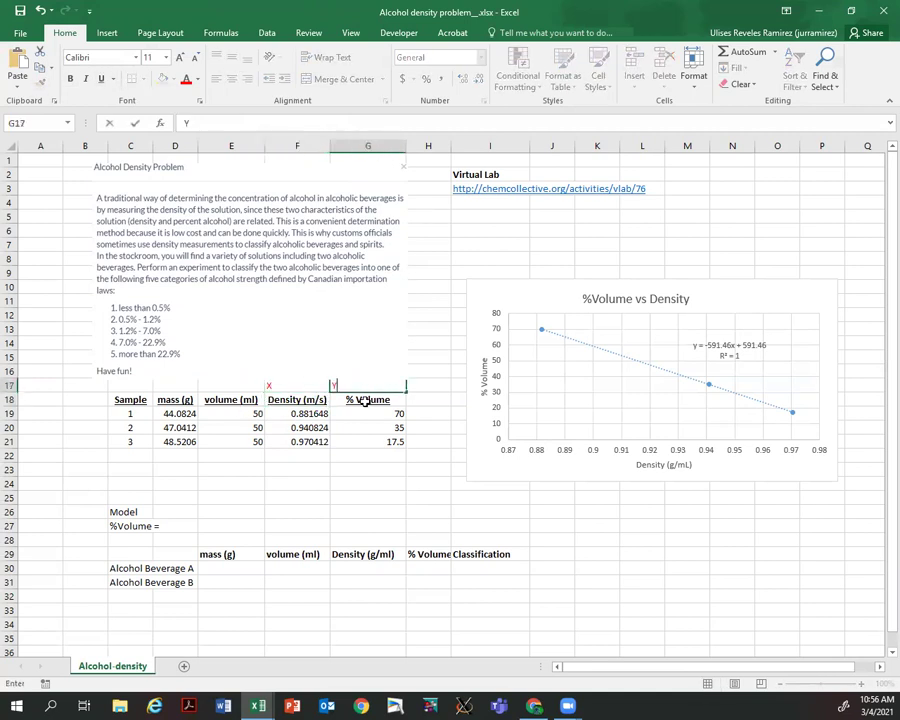
key("Return")
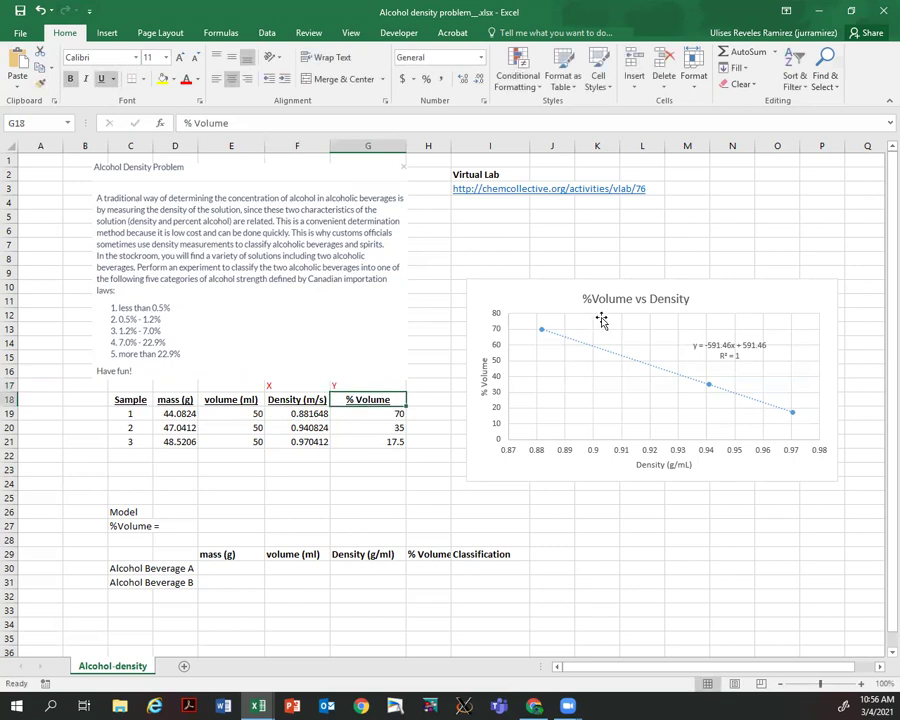
Step: Move the trendline equation label left, above the line
left_click(707, 383)
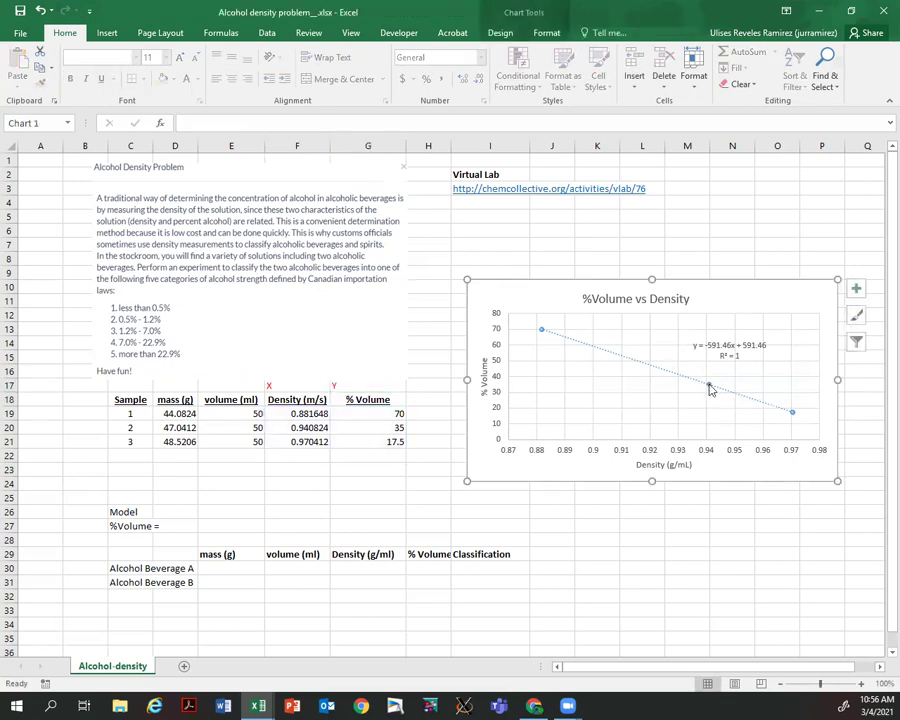
right_click(710, 389)
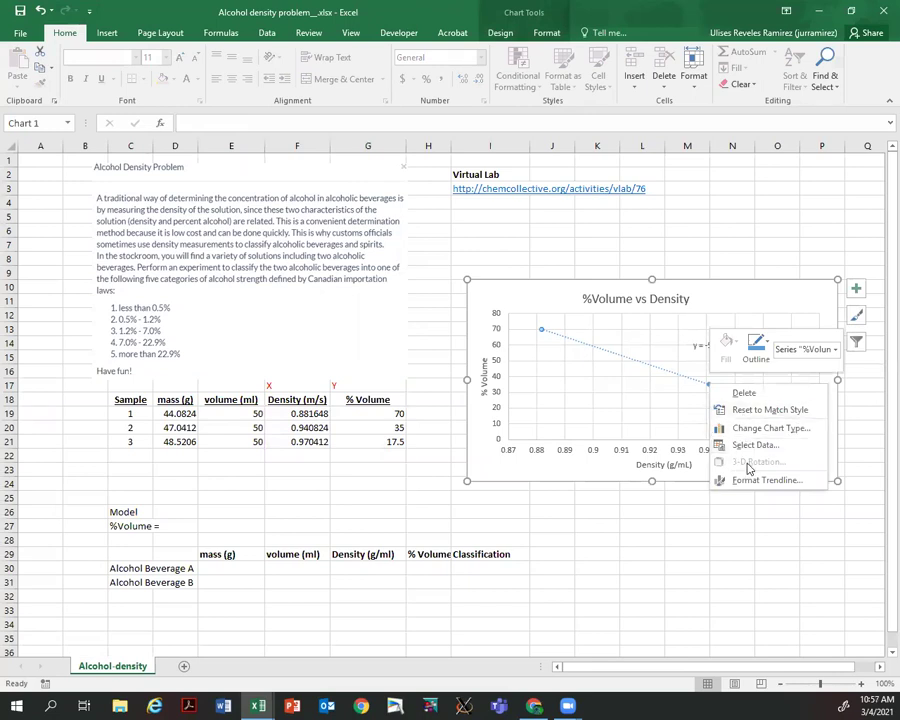
key("Escape")
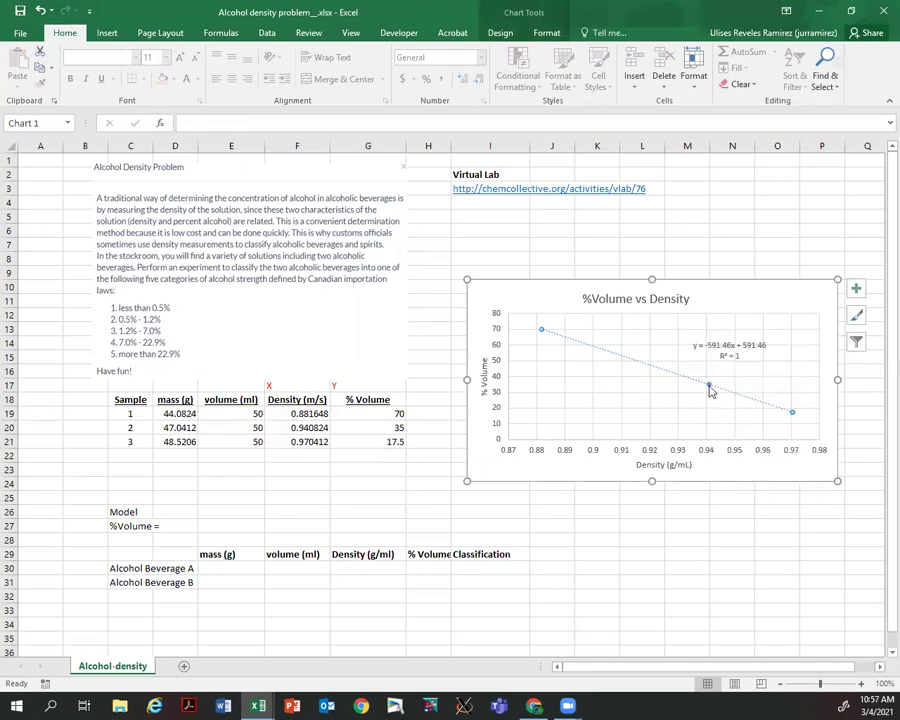
left_click(717, 345)
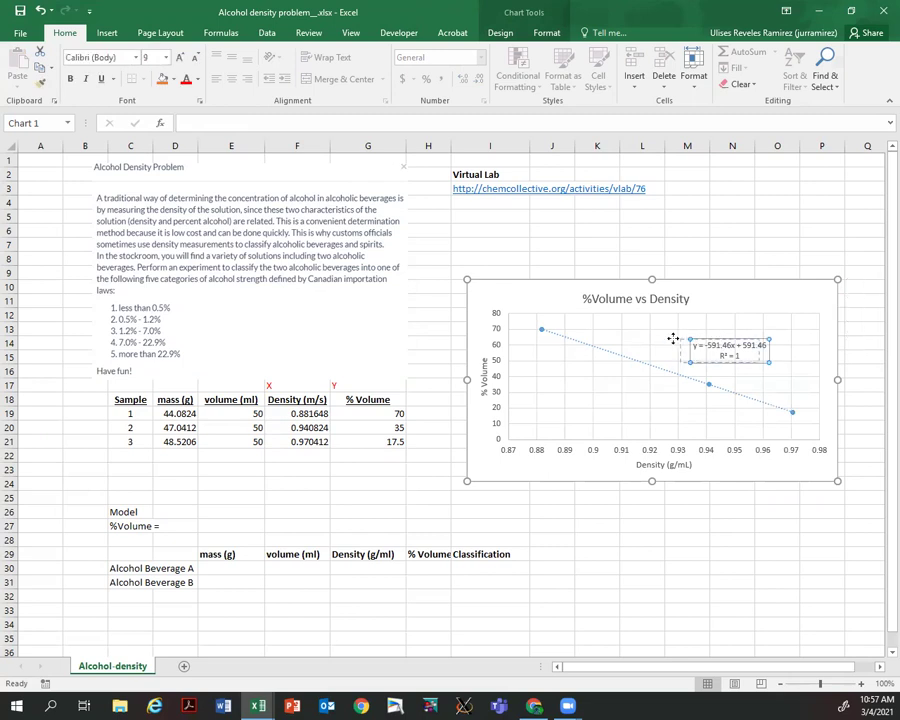
left_click_drag(673, 340, 616, 340)
Step: In Format Trendline, keep Display Equation and R-squared checked, showing y = -591.46x + 591.46, R² = 1
left_click(707, 381)
right_click(708, 383)
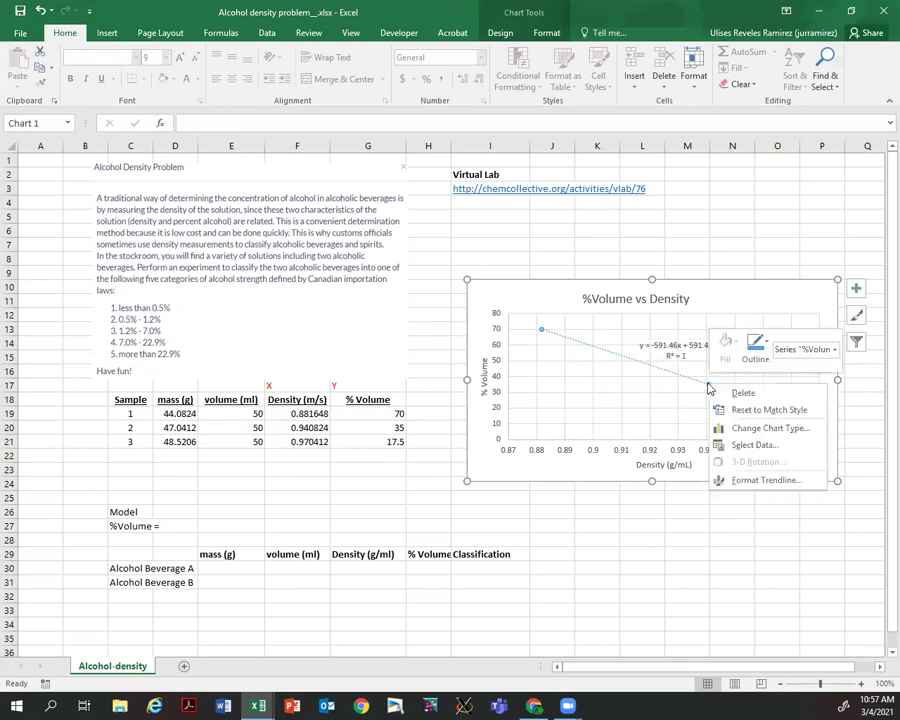
left_click(740, 480)
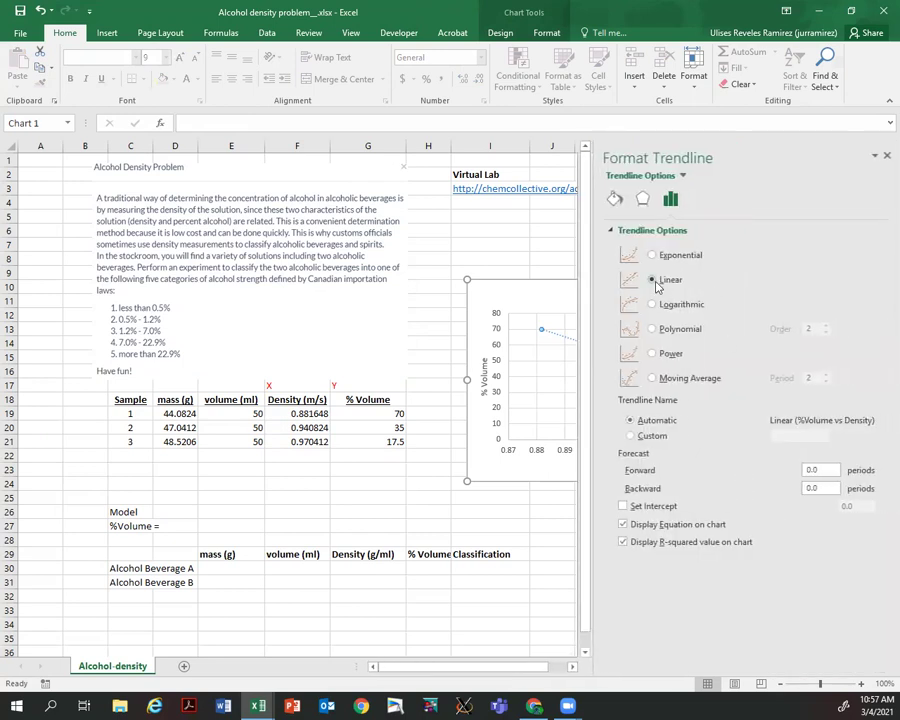
left_click(623, 524)
left_click(624, 522)
left_click(625, 542)
left_click(886, 156)
left_click(642, 580)
left_click(665, 352)
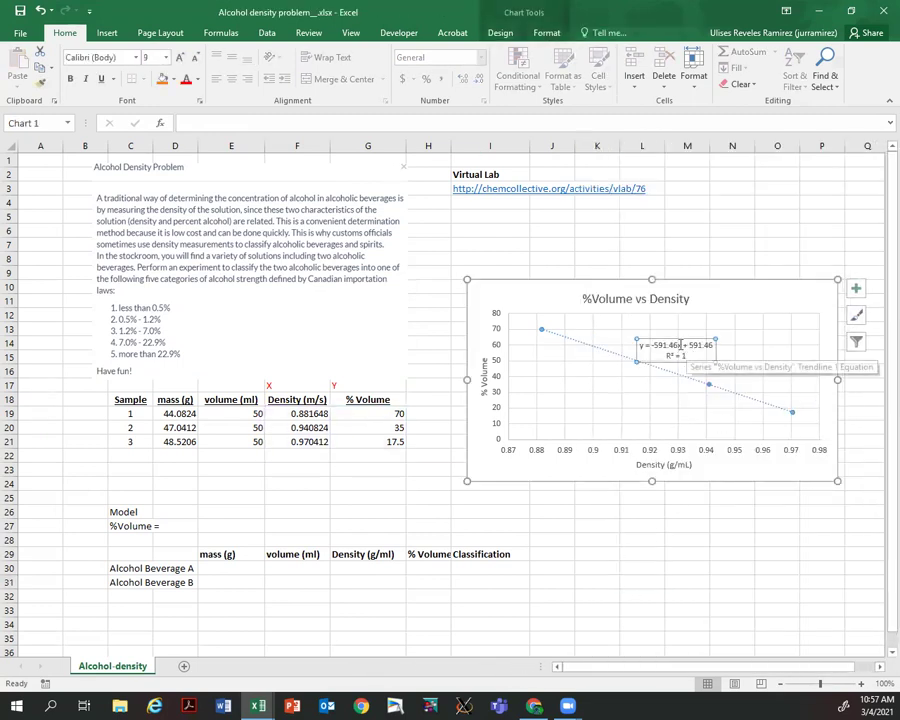
Step: Edit C27 to read %Volume = -591.46*Density + 591.46
left_click(211, 511)
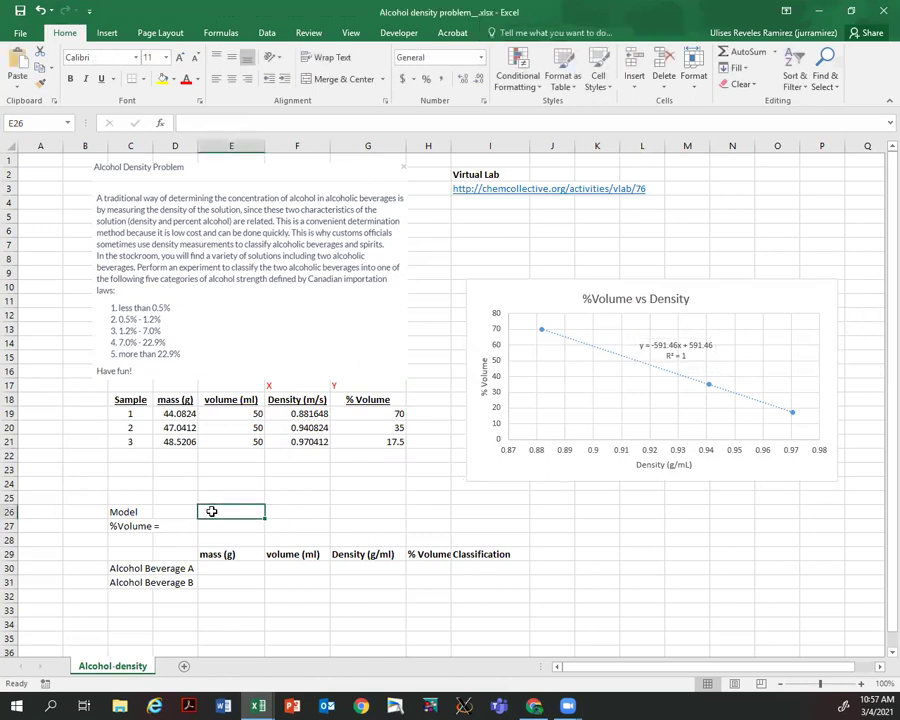
left_click(183, 527)
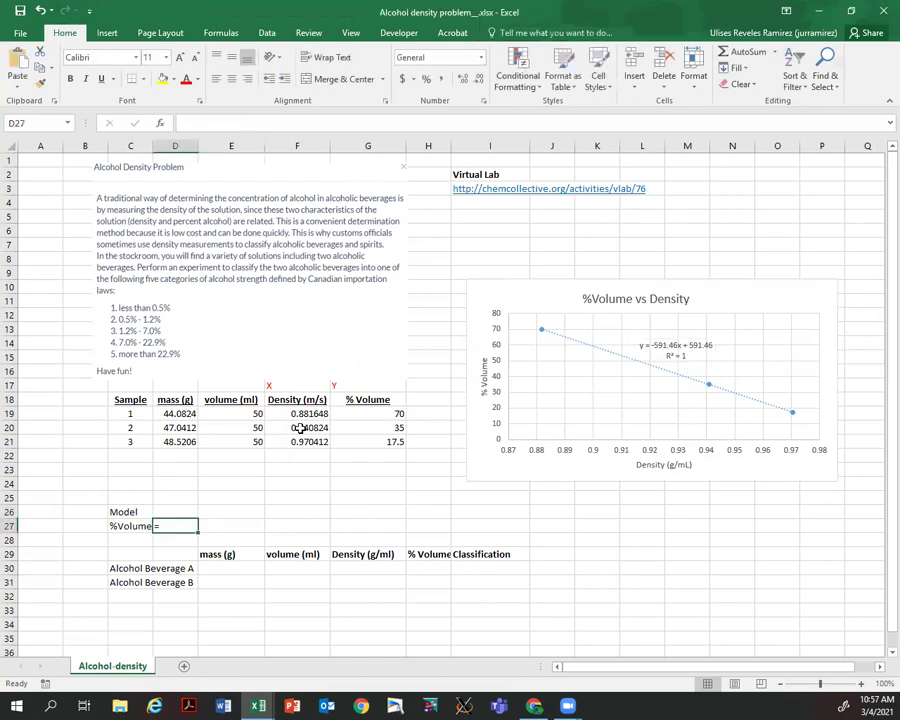
left_click(124, 527)
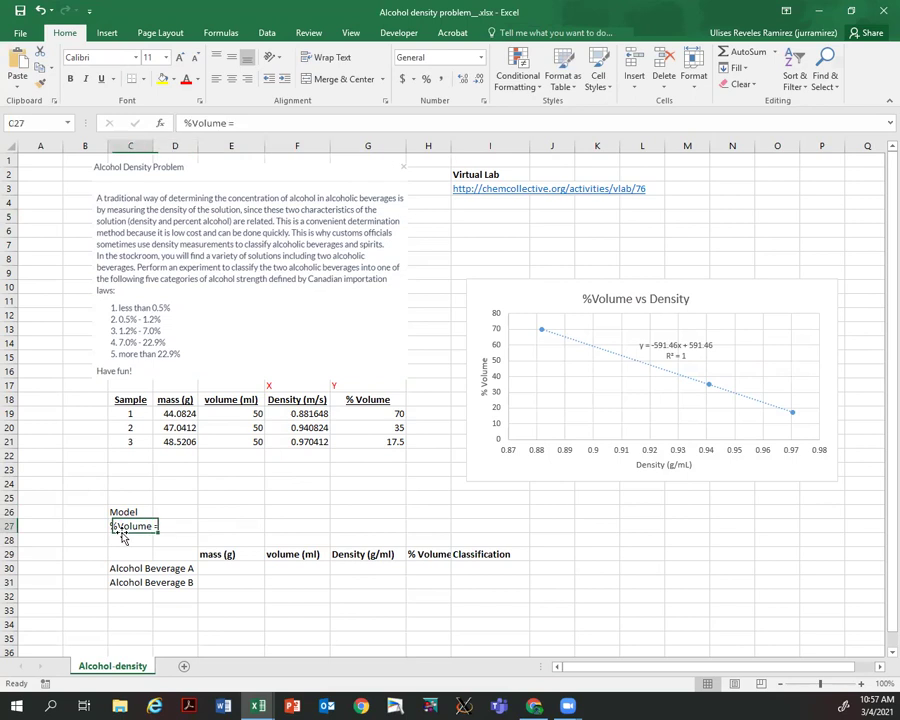
left_click(252, 123)
type("-")
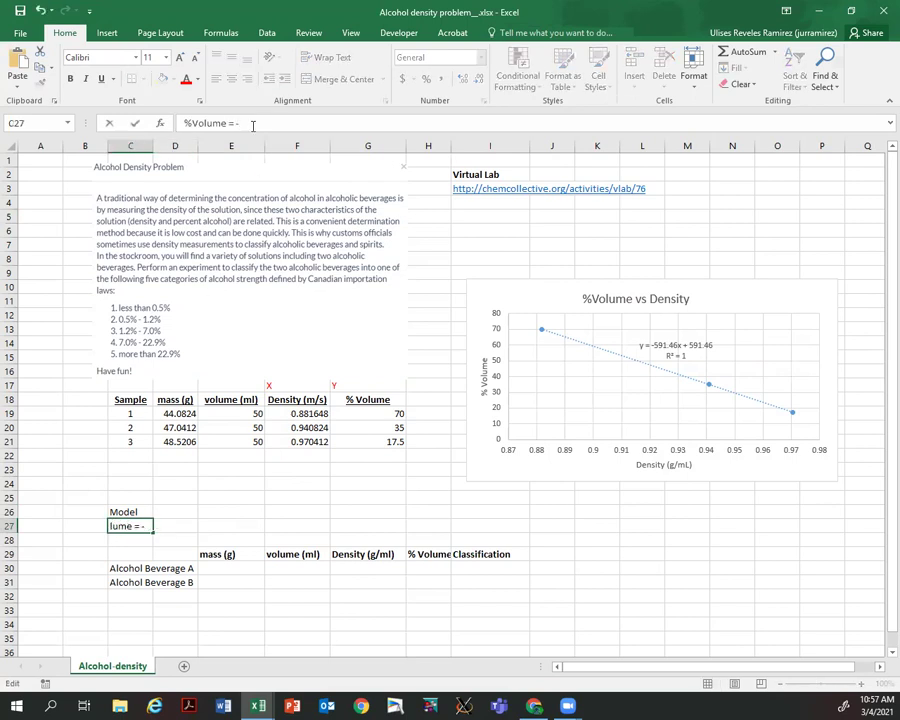
type("591.46")
type(" DDensity")
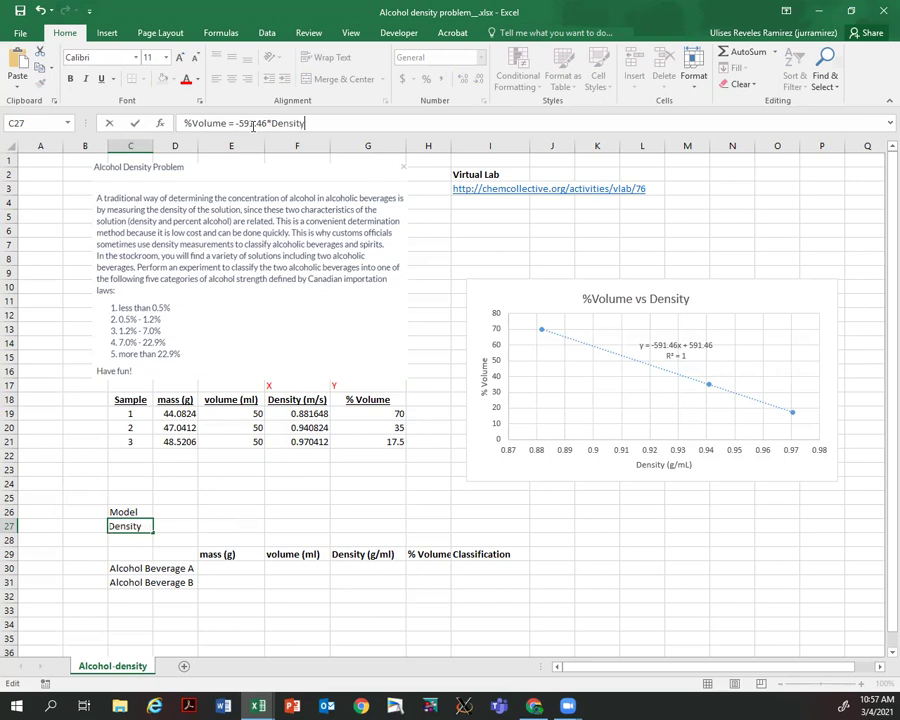
type(" + 591.46")
key("Return")
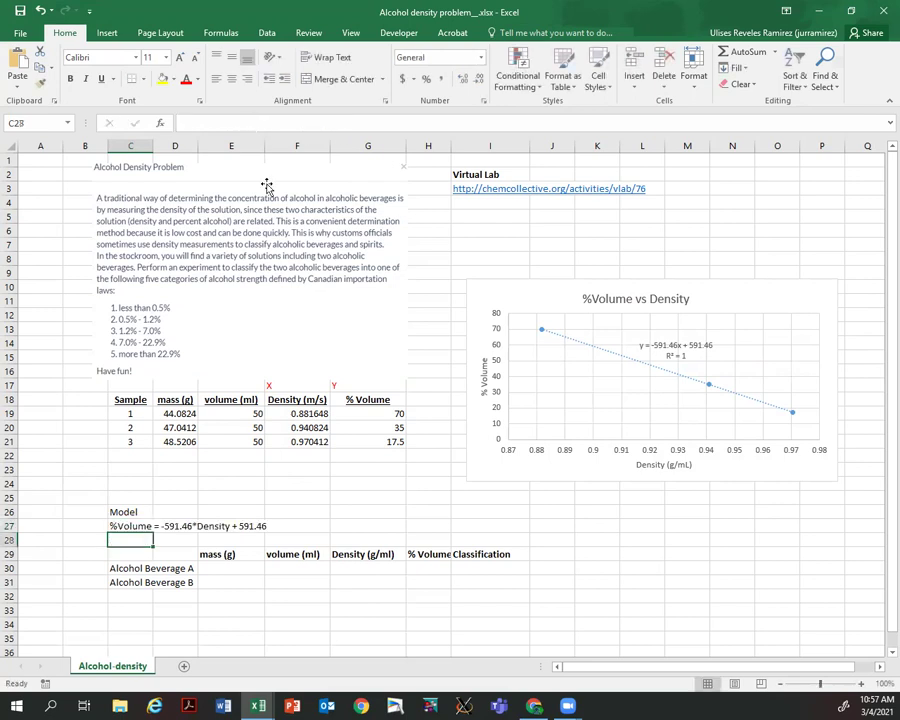
Step: Fill C27:E27 yellow and widen column E so the model fits
left_click_drag(112, 527, 224, 522)
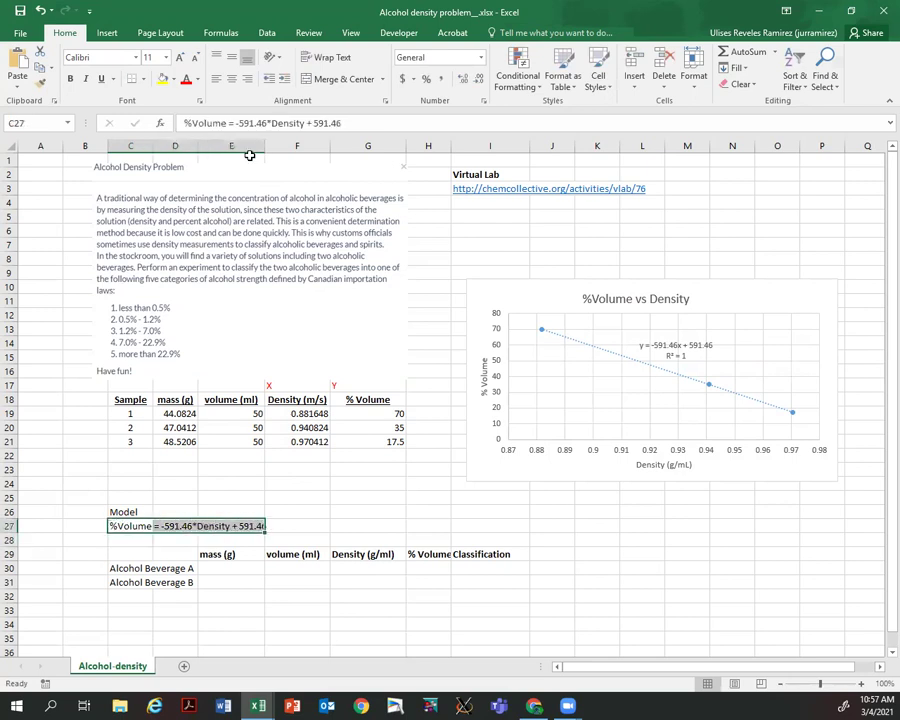
left_click(160, 79)
left_click_drag(264, 146, 284, 146)
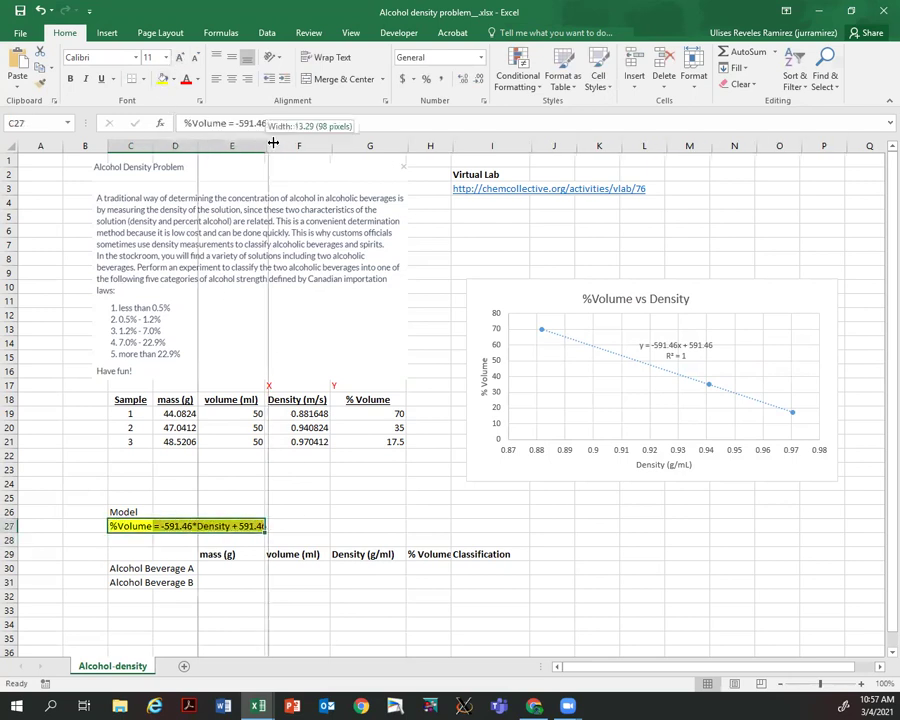
left_click(341, 495)
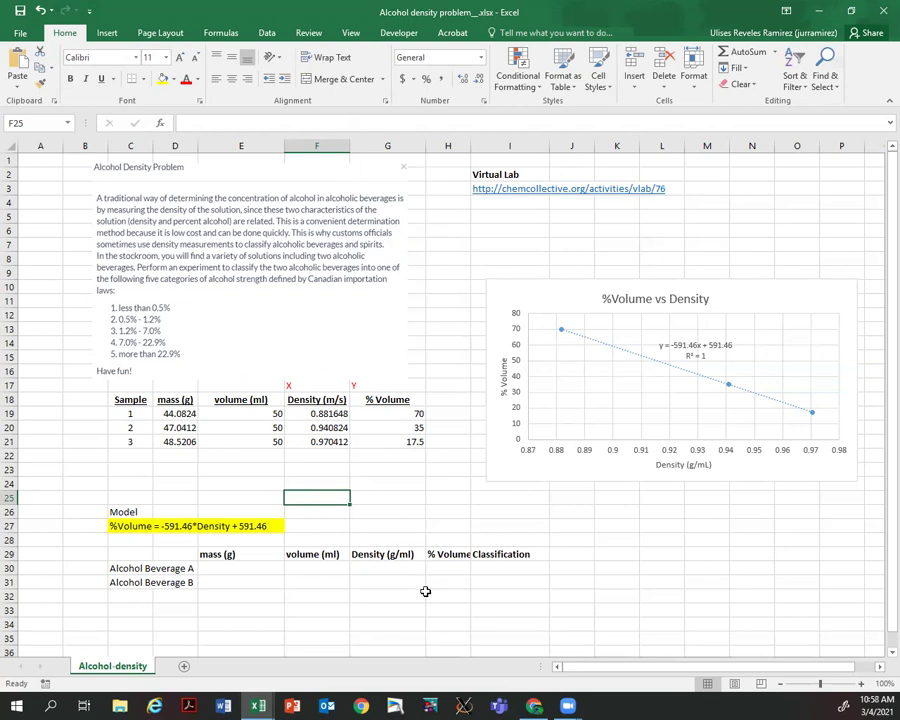
Step: In the virtual lab, remove the Alcohol 17.5 % flask and rearrange the remaining flasks
double_click(598, 8)
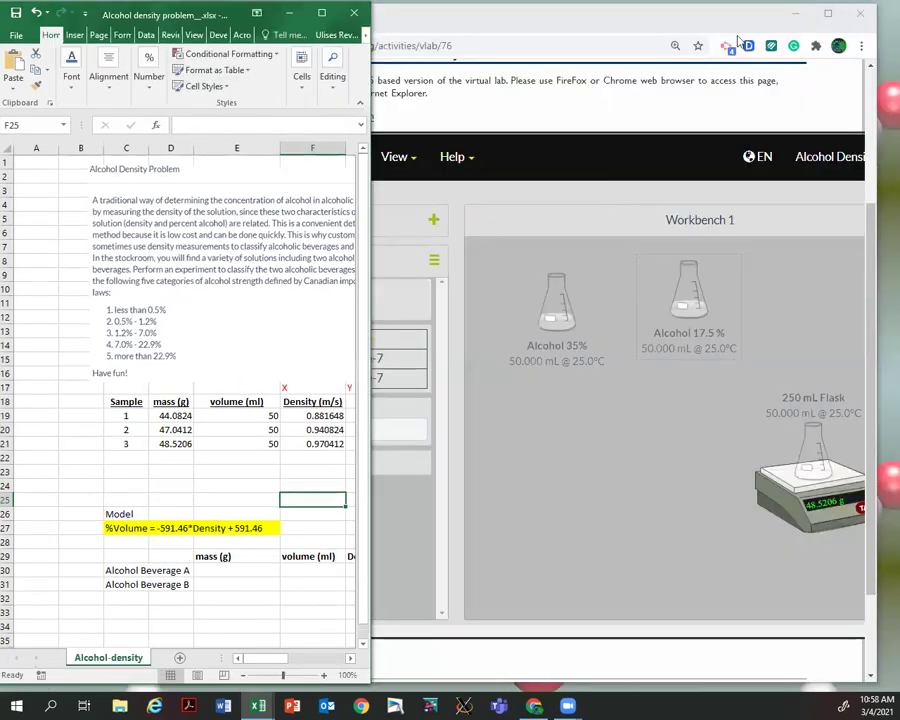
left_click(828, 13)
left_click(432, 358)
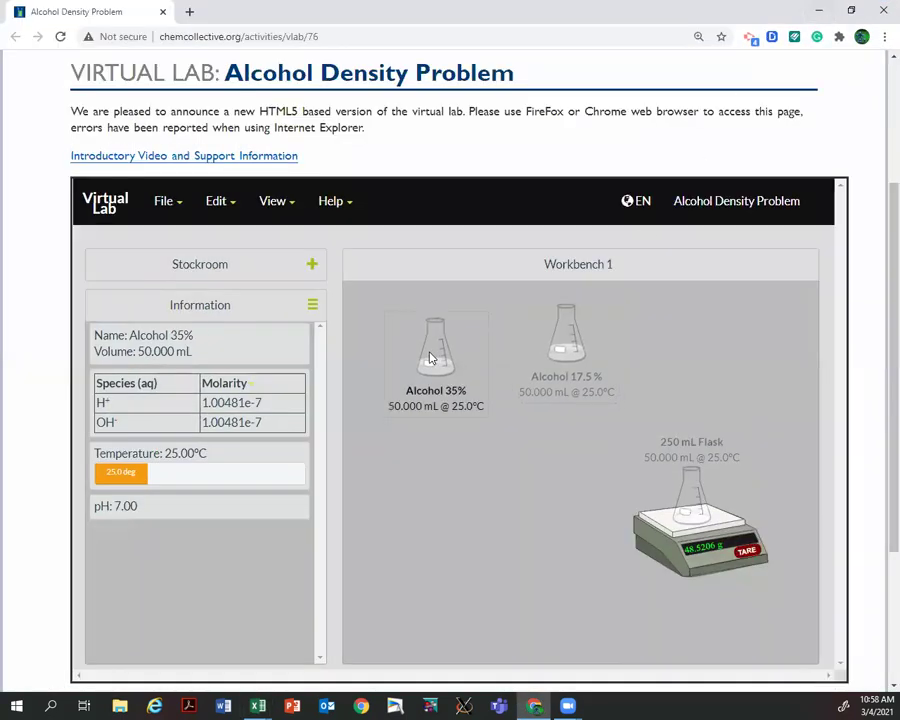
right_click(428, 356)
left_click(393, 542)
left_click_drag(694, 492, 674, 417)
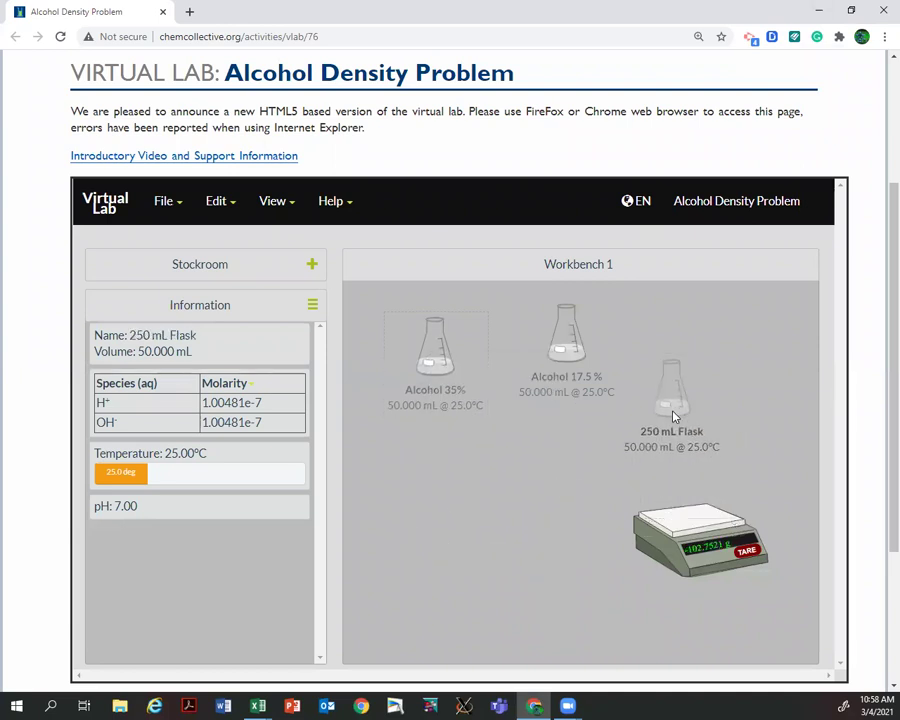
right_click(558, 350)
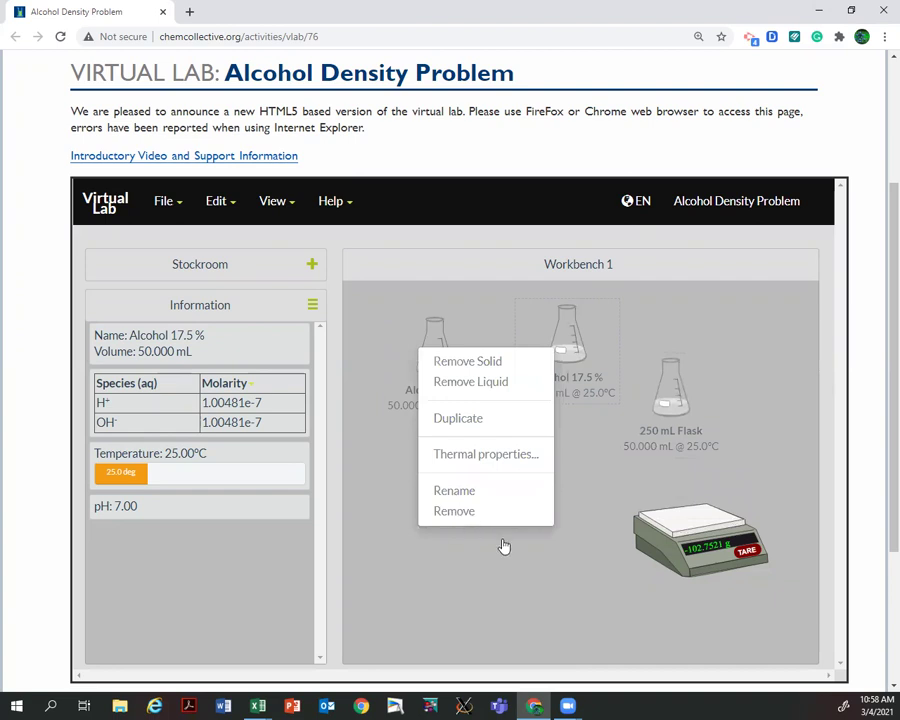
left_click(456, 511)
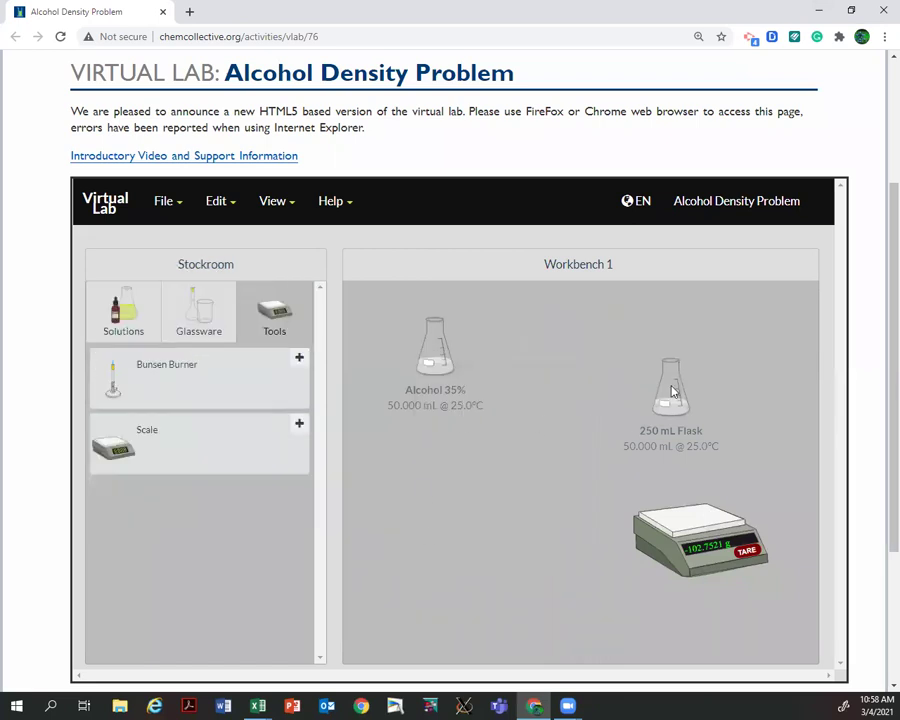
left_click_drag(672, 392, 577, 354)
left_click_drag(423, 358, 422, 348)
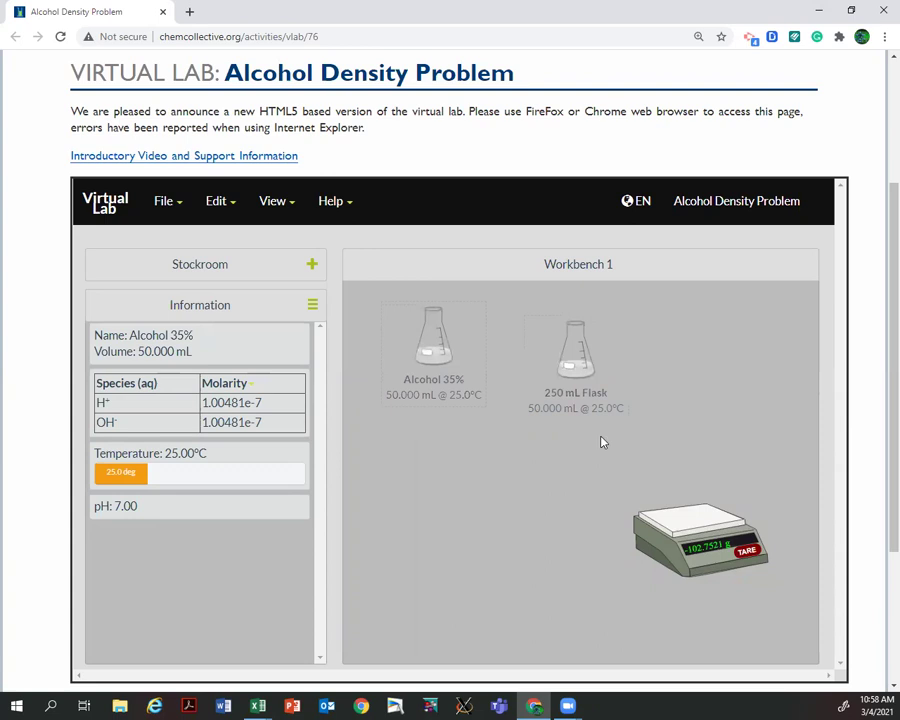
Step: Replace the old balance with a fresh Scale at the bottom right, reading 0.0000 g
right_click(650, 530)
left_click(604, 516)
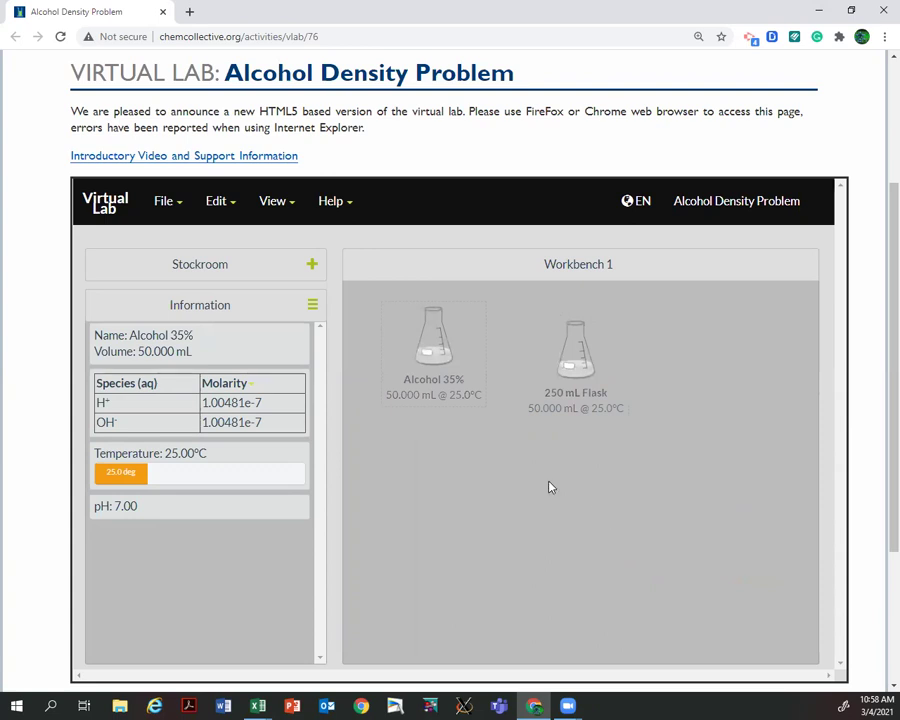
left_click(296, 268)
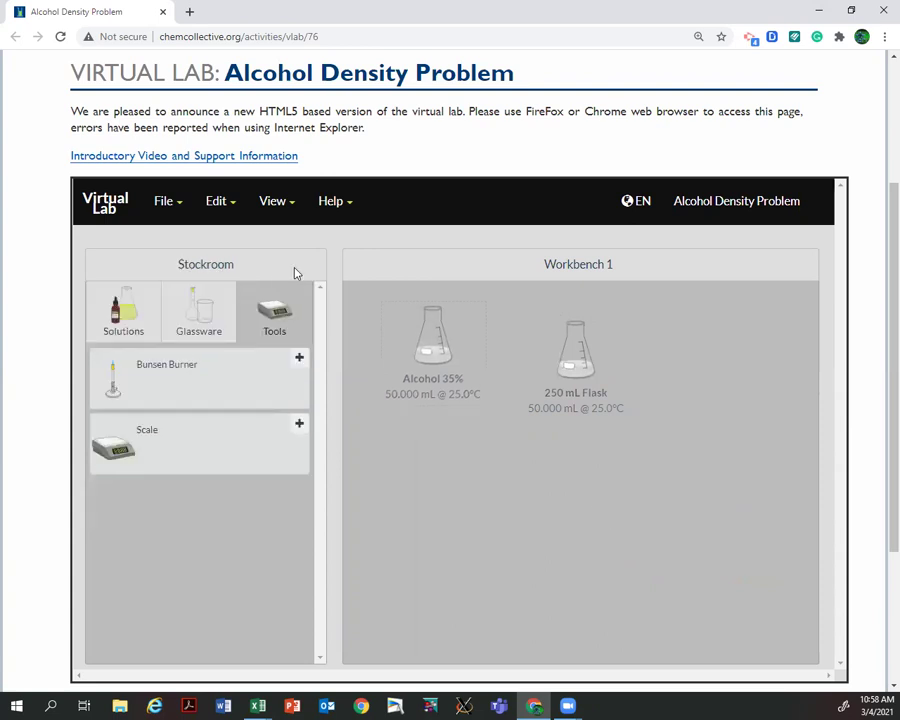
double_click(112, 452)
left_click_drag(421, 503, 723, 556)
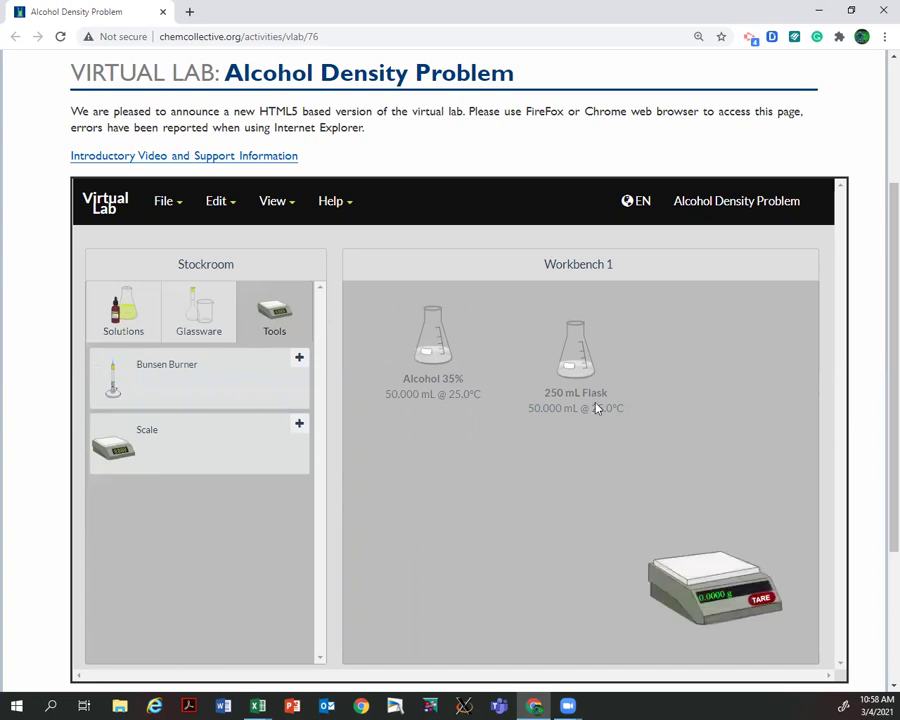
left_click_drag(592, 404, 421, 346)
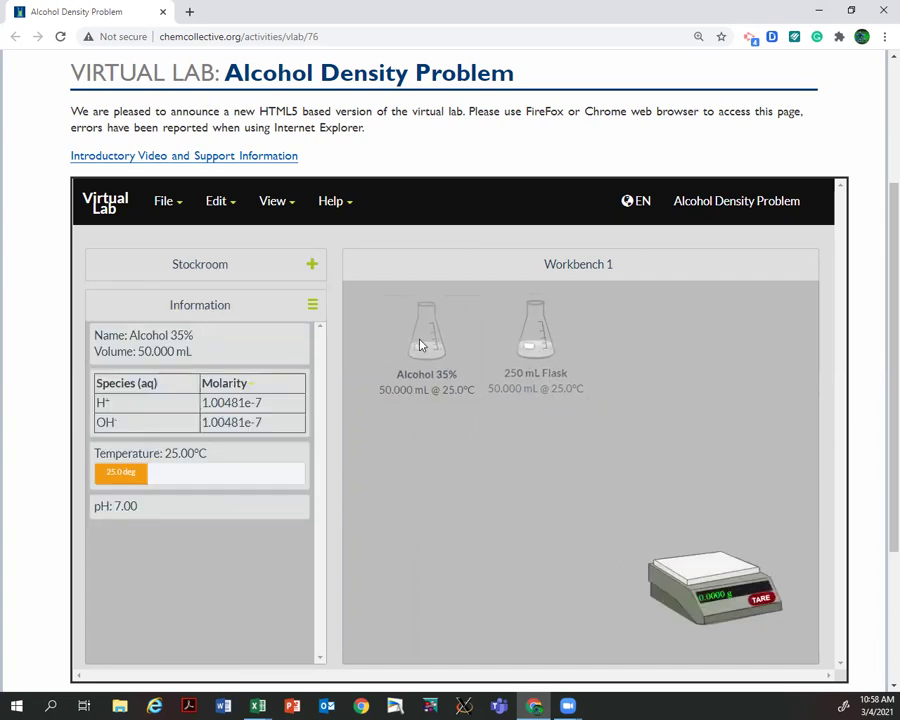
Step: Add Alcoholic Beverage A to the workbench and empty the 250 mL flask with Remove Liquid
left_click(310, 266)
left_click(127, 316)
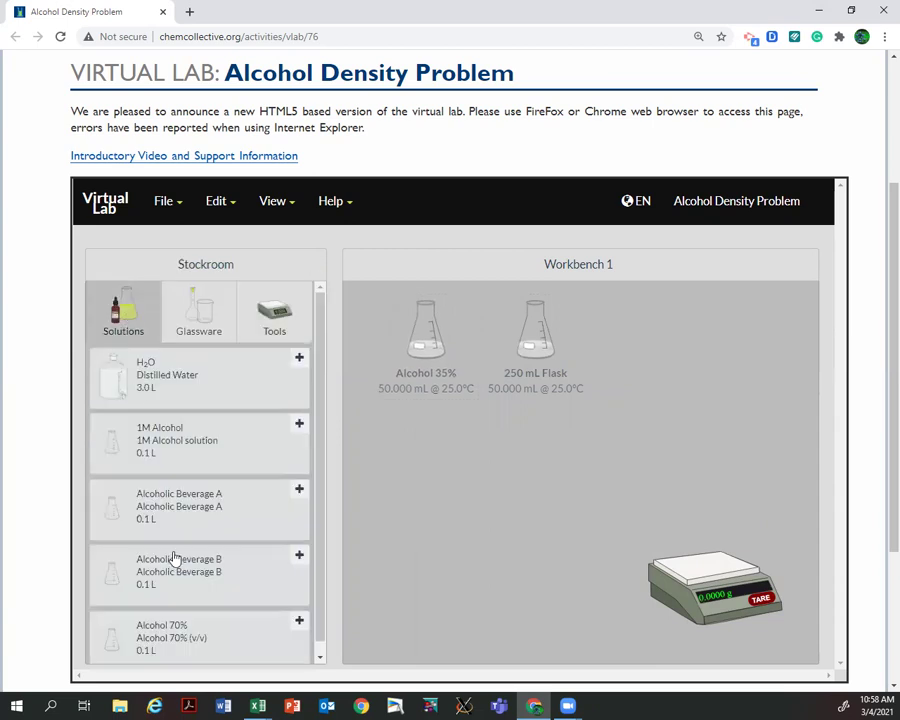
left_click_drag(137, 512, 677, 381)
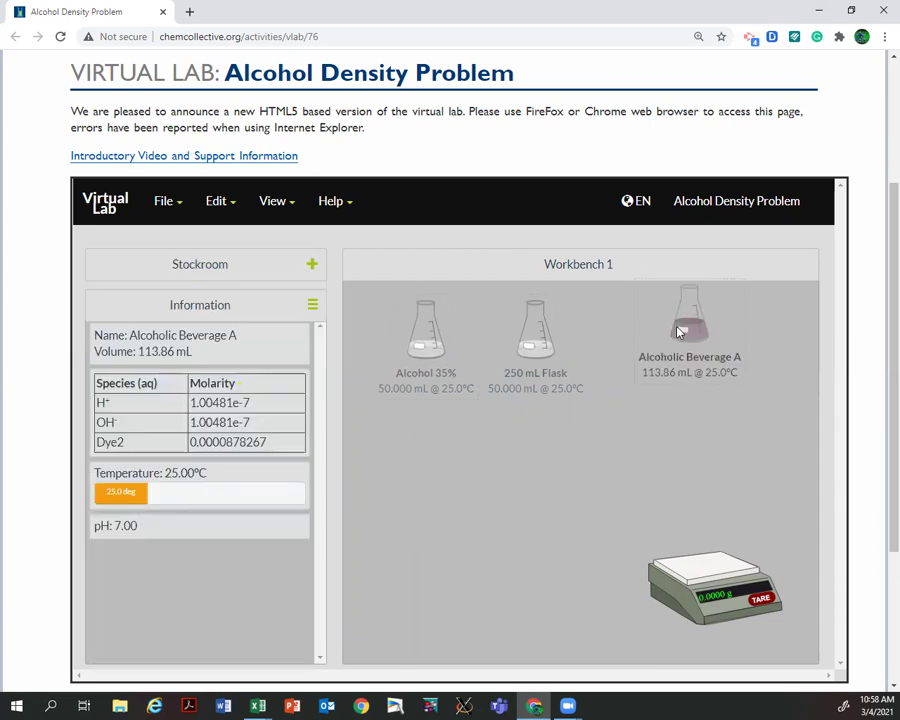
left_click_drag(537, 345, 547, 397)
right_click(547, 397)
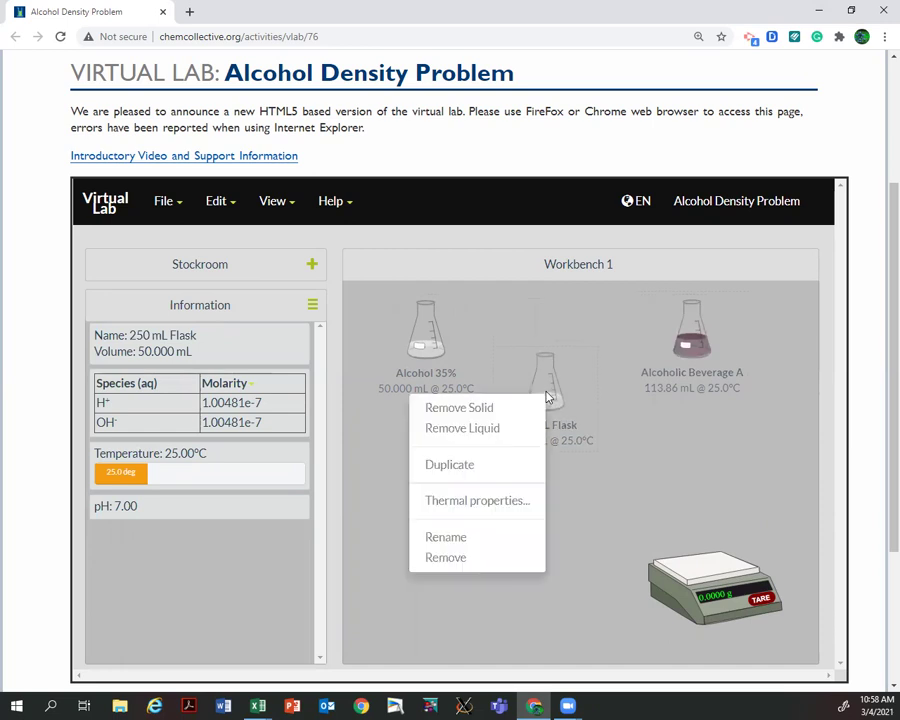
left_click(453, 429)
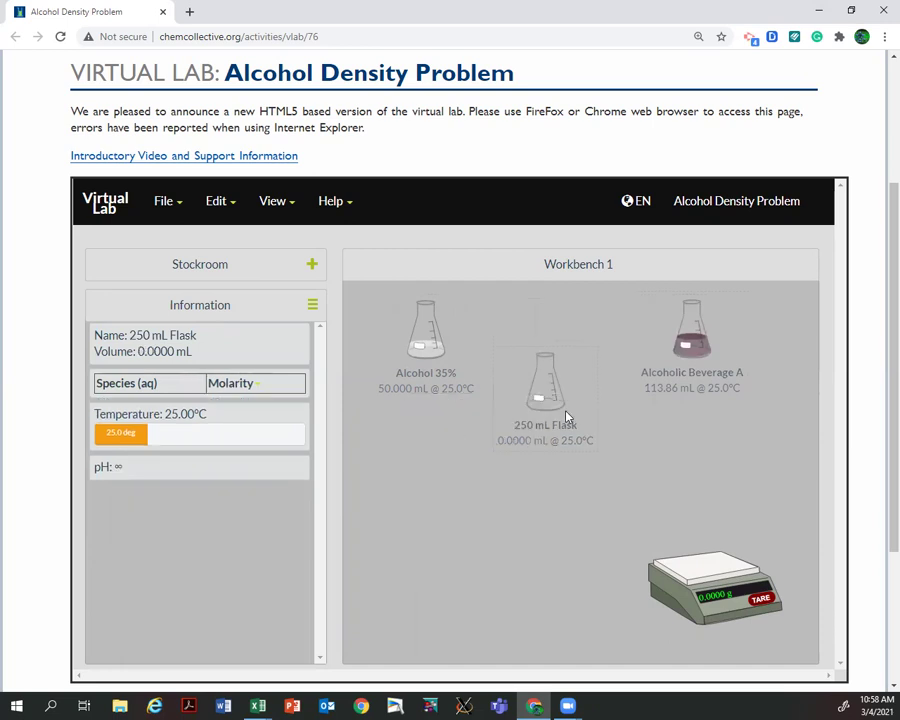
Step: Tare the empty flask on the scale and pour in 50 mL of Beverage A, reading 48.9713 g
left_click_drag(581, 422, 782, 608)
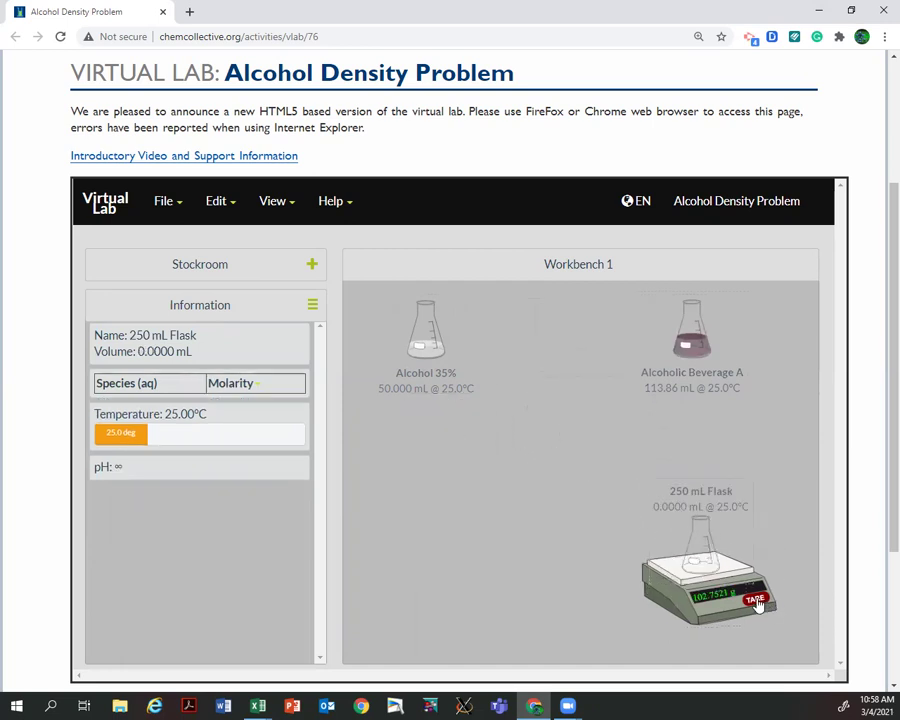
left_click(757, 603)
left_click_drag(693, 345, 694, 516)
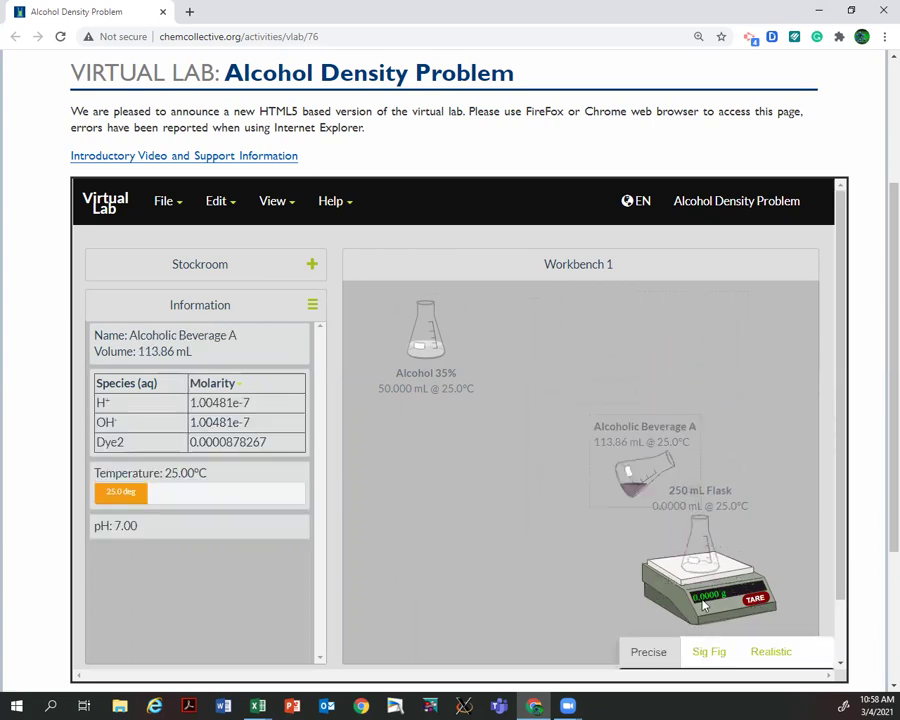
scroll(878, 504, "down", 2)
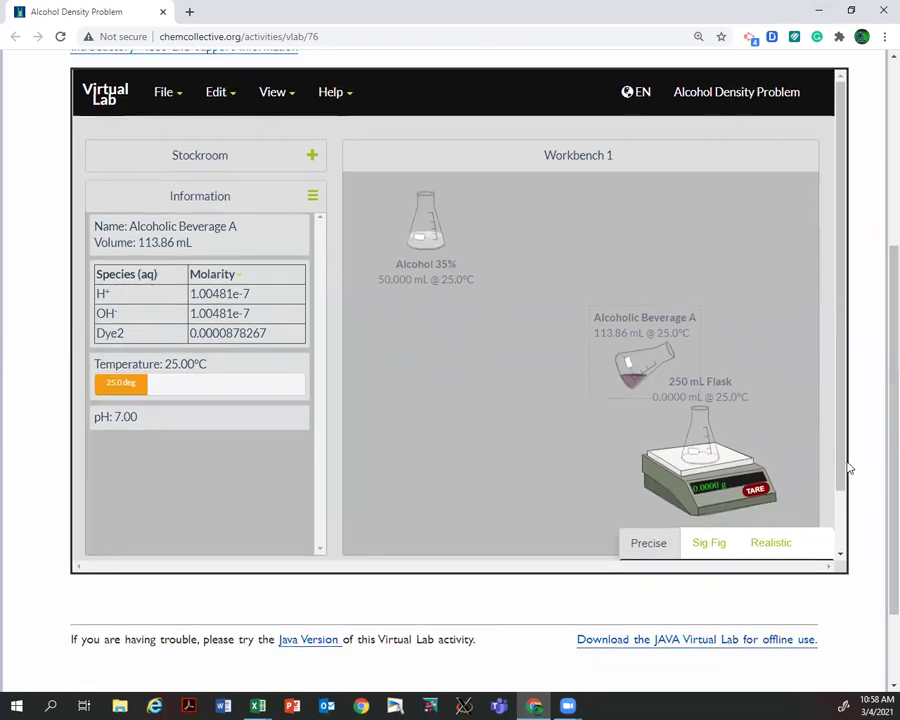
scroll(848, 468, "down", 1)
left_click(683, 540)
type("50")
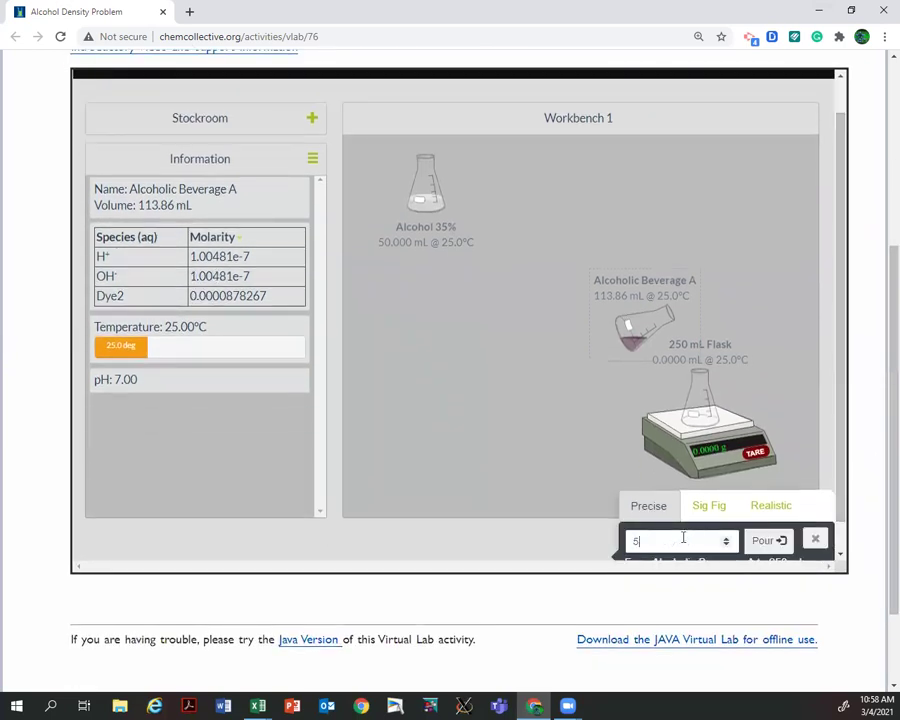
left_click(762, 540)
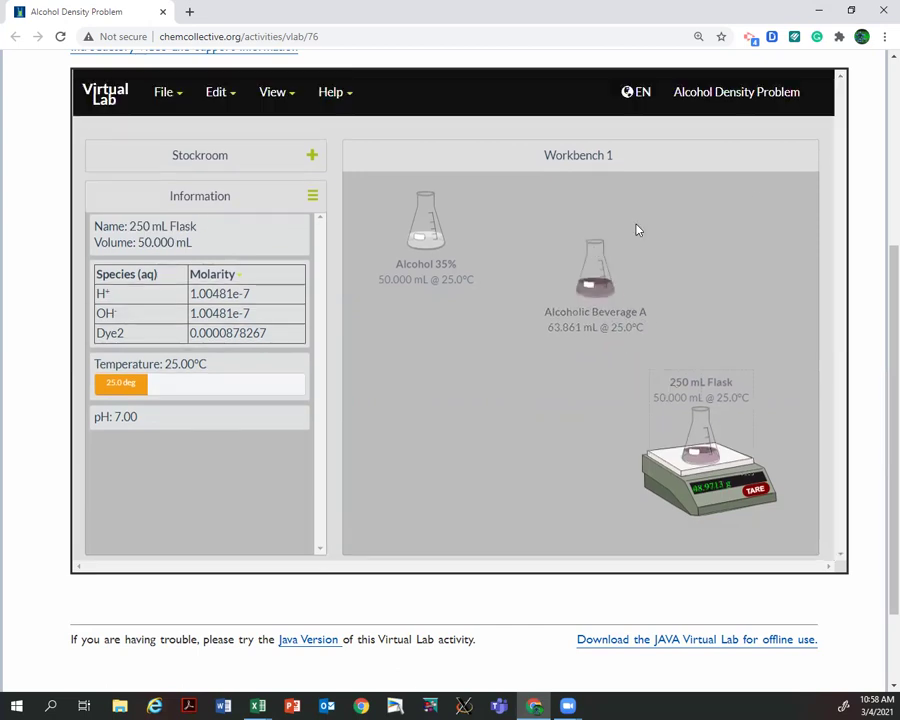
left_click(849, 11)
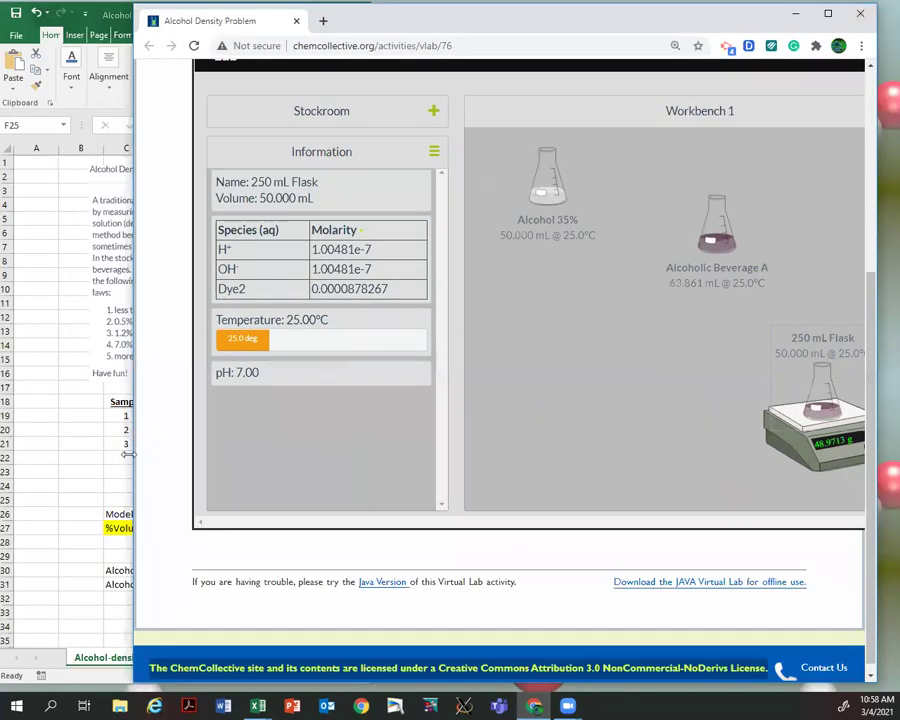
left_click(102, 458)
Step: Enter Beverage A's mass 48.9713 in E30 and volume 50 in F30
scroll(230, 484, "down", 2)
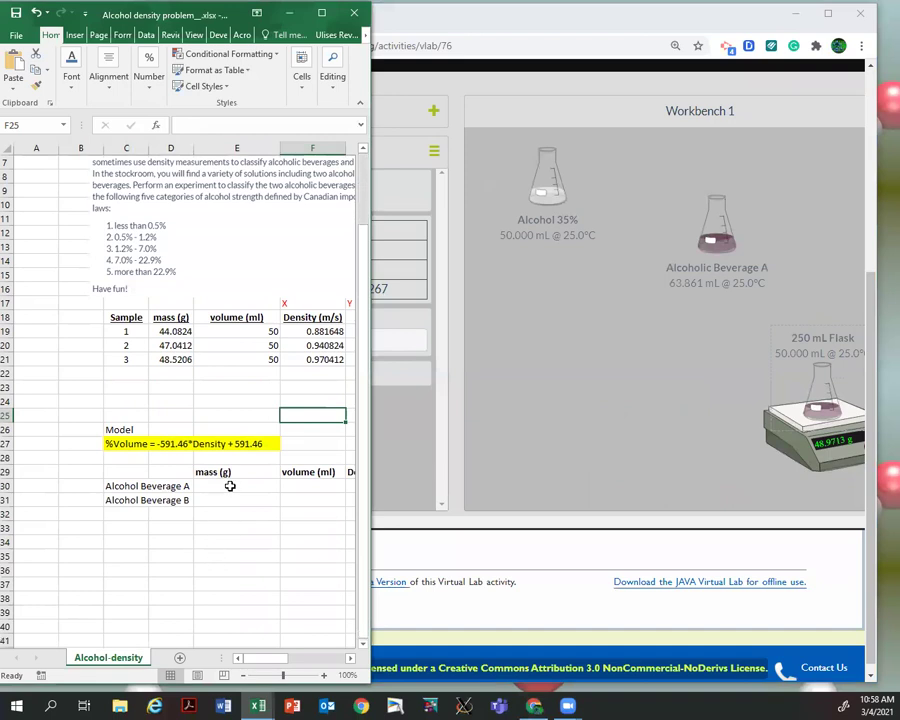
left_click(230, 486)
type("48")
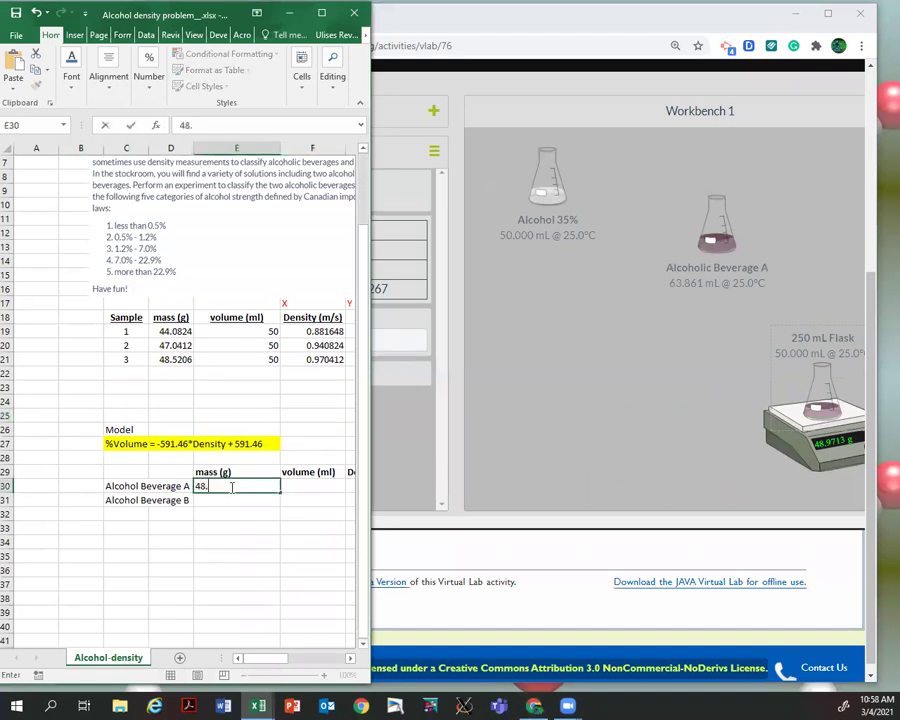
type(".9713")
key("Tab")
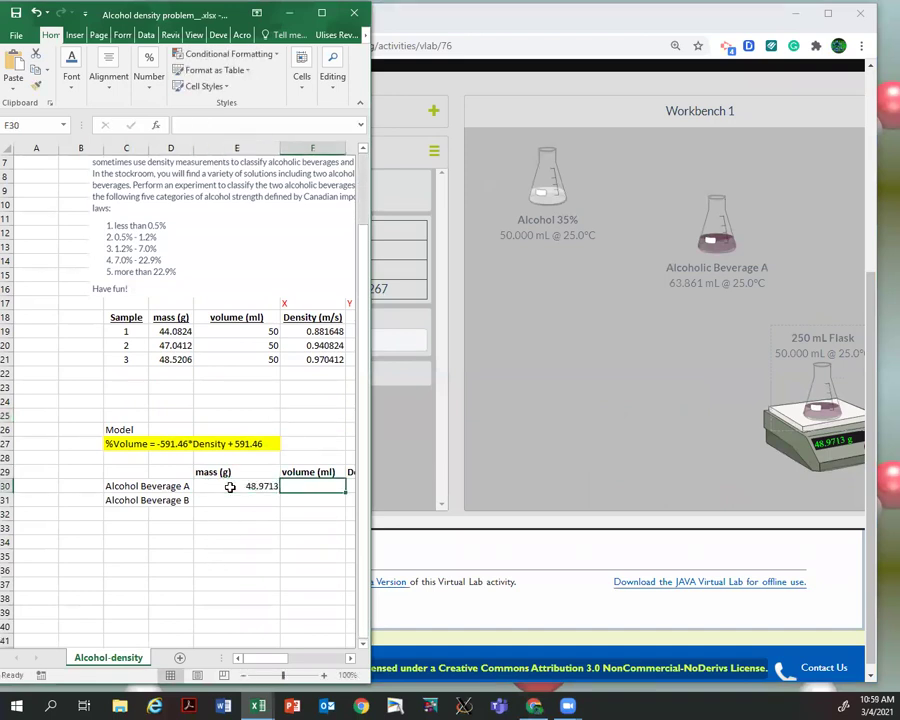
type("50")
key("Tab")
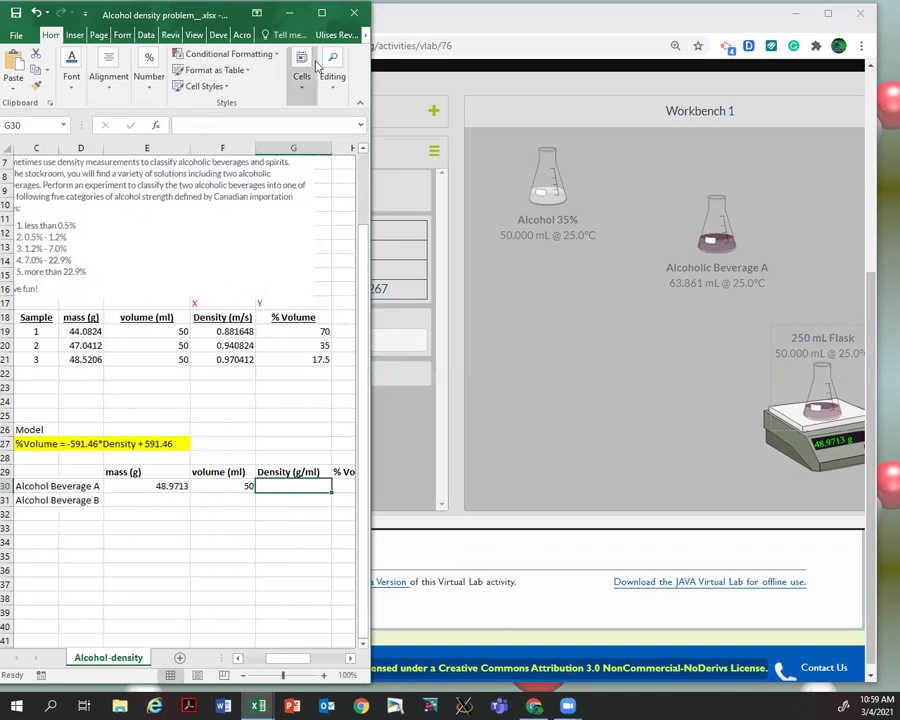
Step: Widen column H and enter =E30/F30 in G30, giving density 0.979426 g/mL
double_click(226, 10)
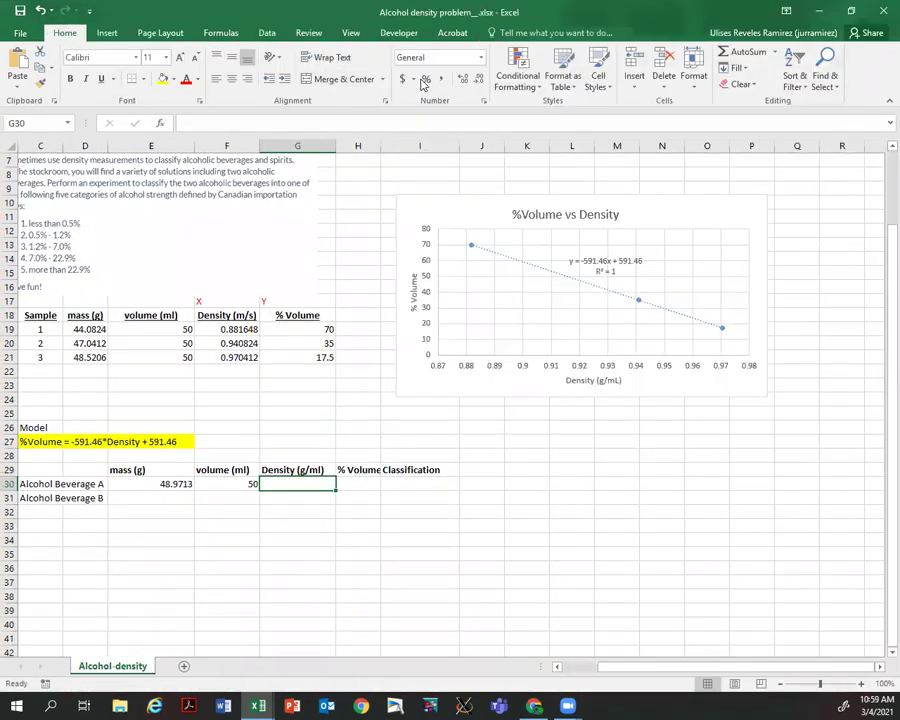
left_click_drag(374, 148, 413, 148)
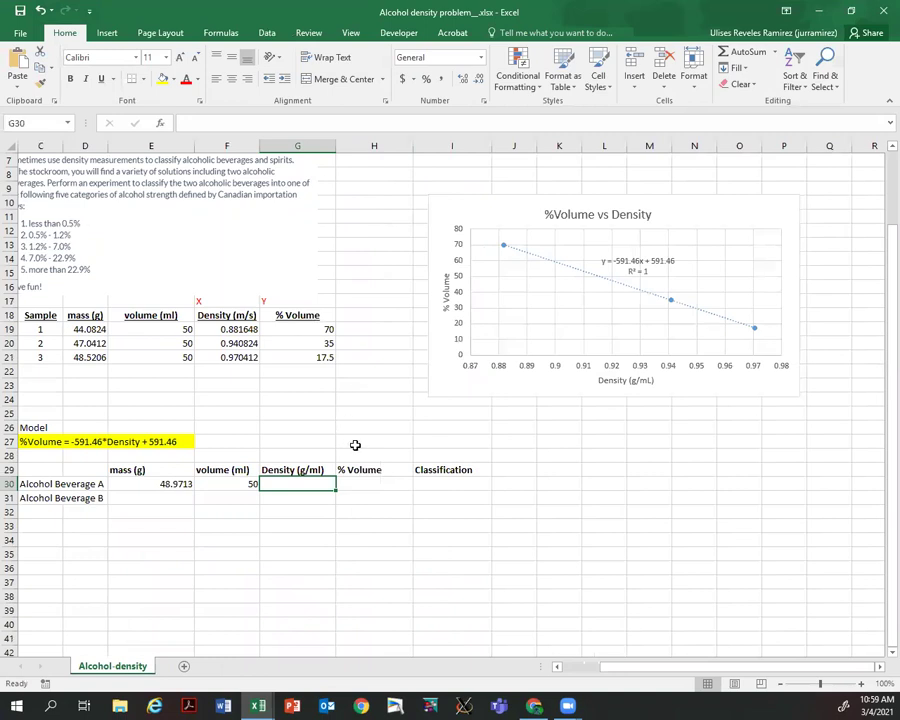
left_click(366, 483)
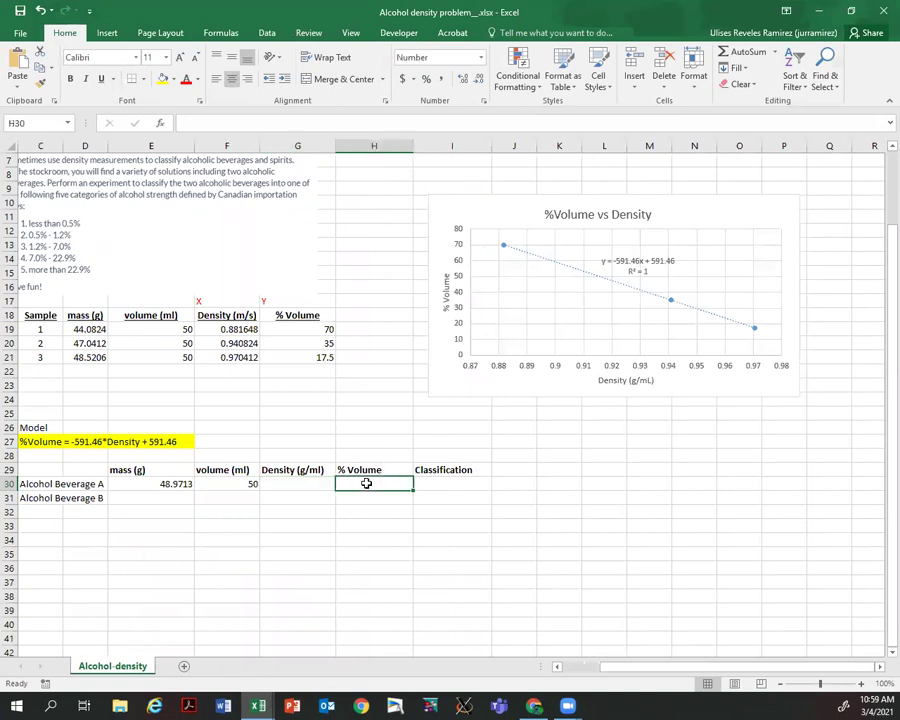
key("Left")
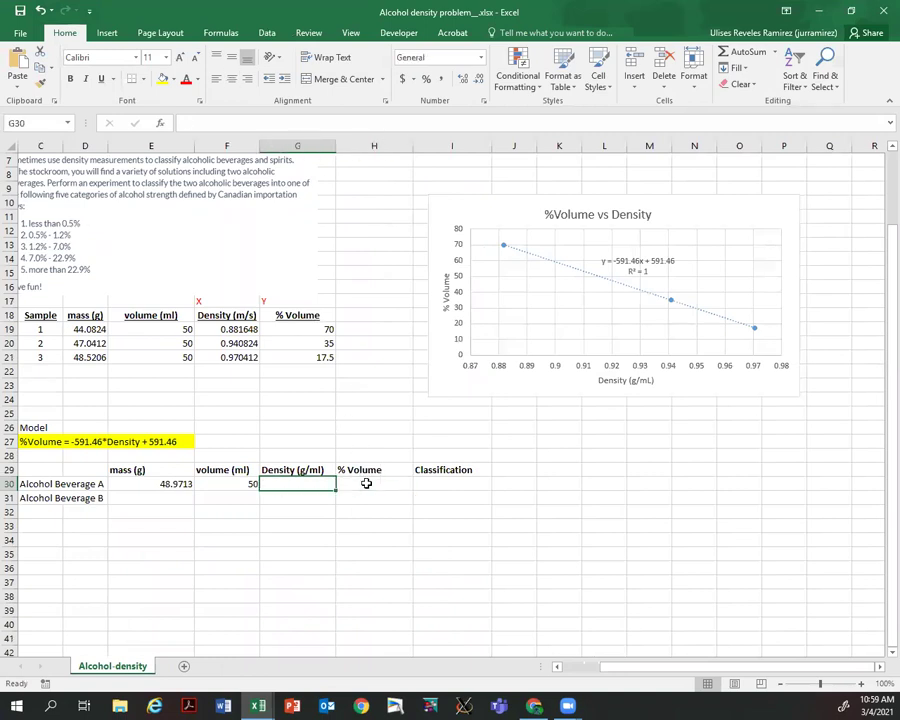
type("=")
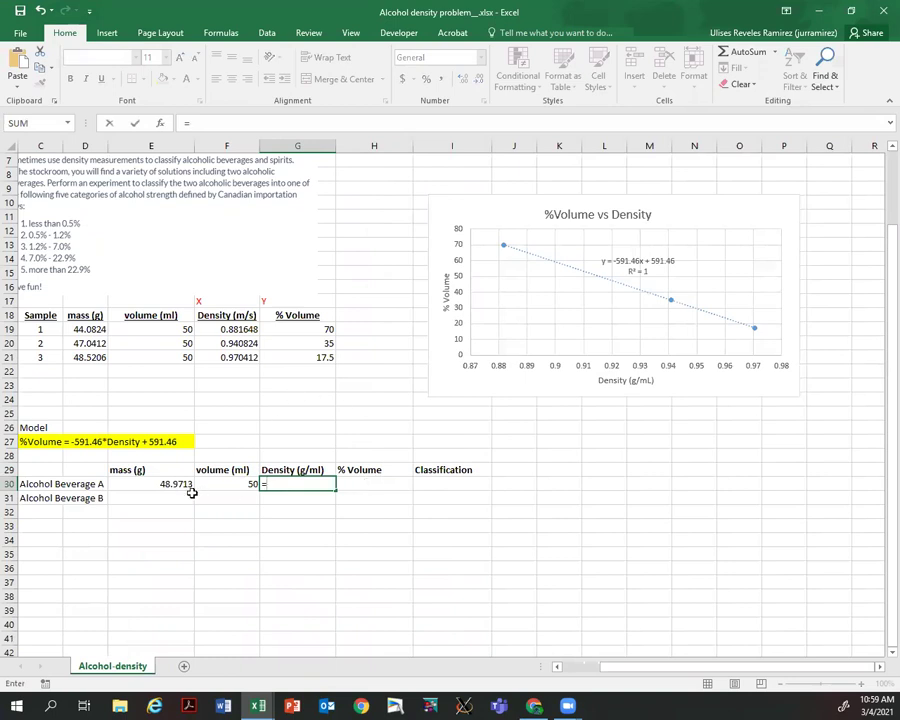
left_click(180, 484)
type("/")
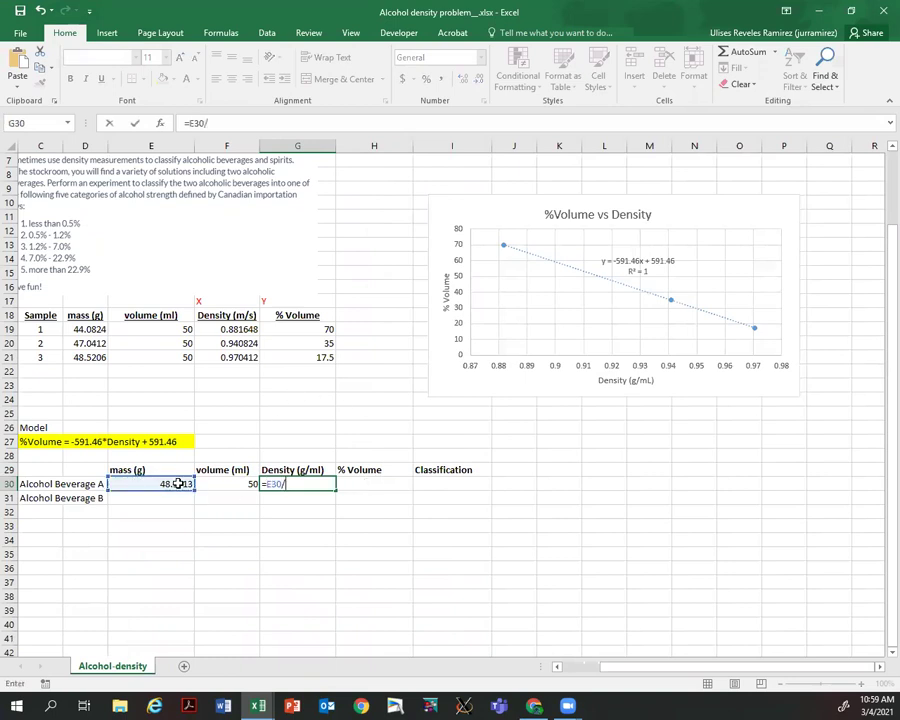
left_click(243, 482)
key("Return")
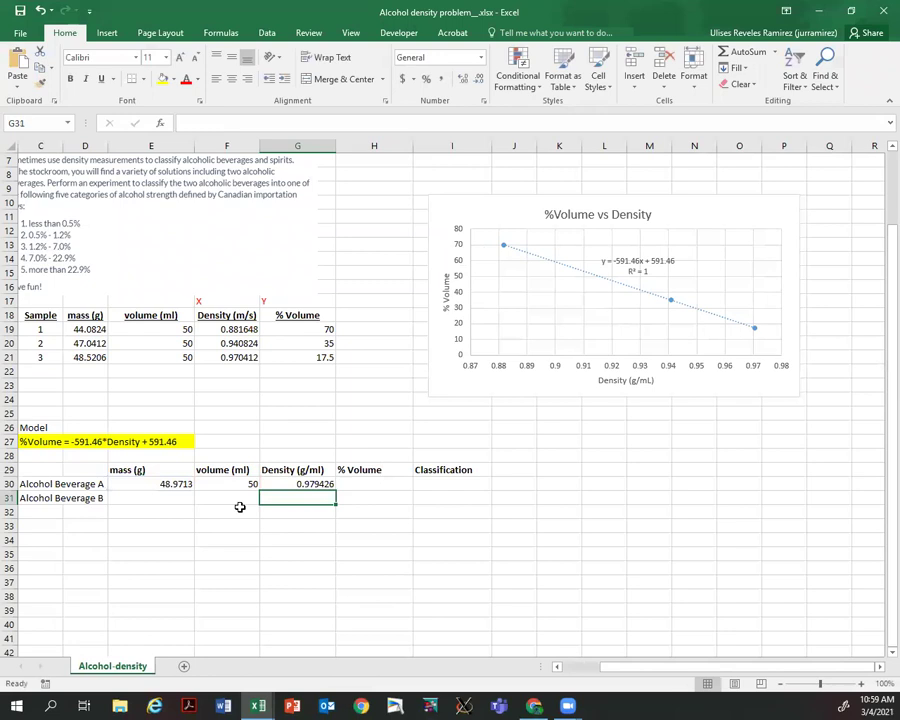
Step: Enter =-591.46*G30+591.46 in H30, giving Beverage A 12.2 %Volume
left_click(316, 484)
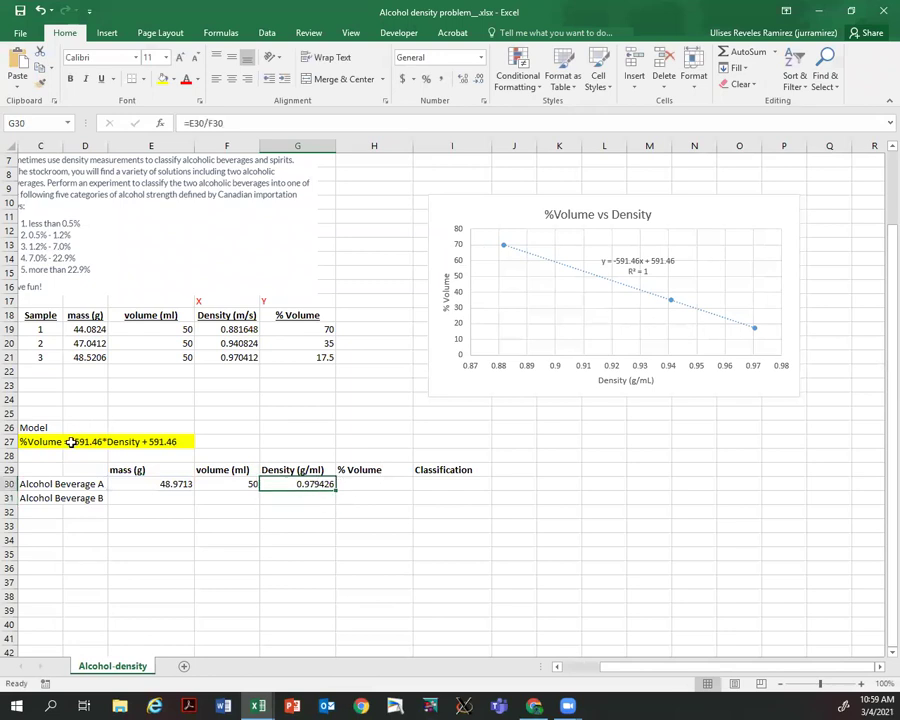
left_click(110, 441)
left_click(369, 485)
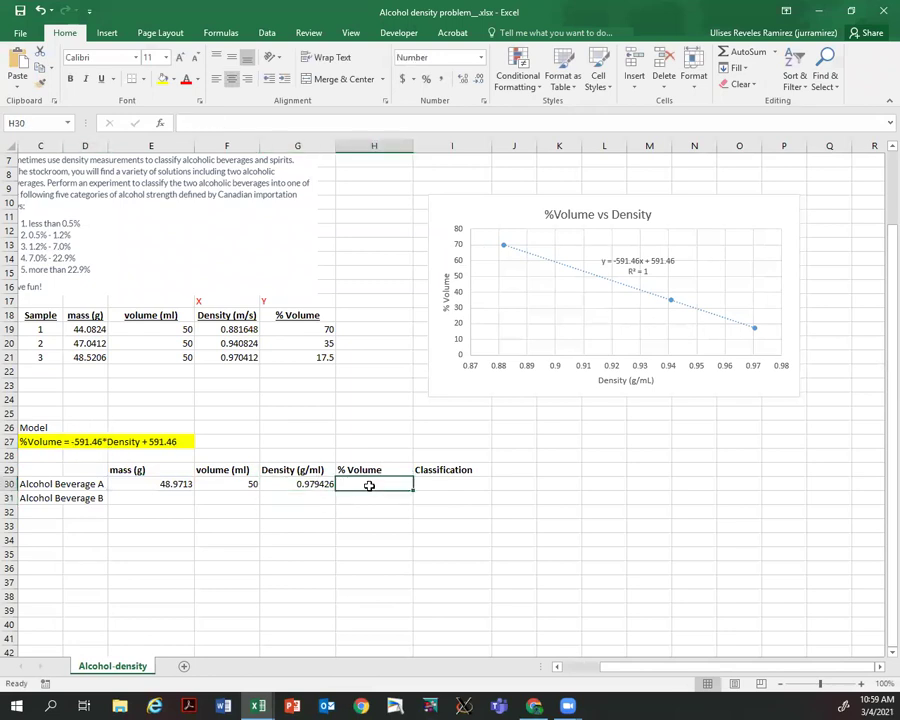
type("=")
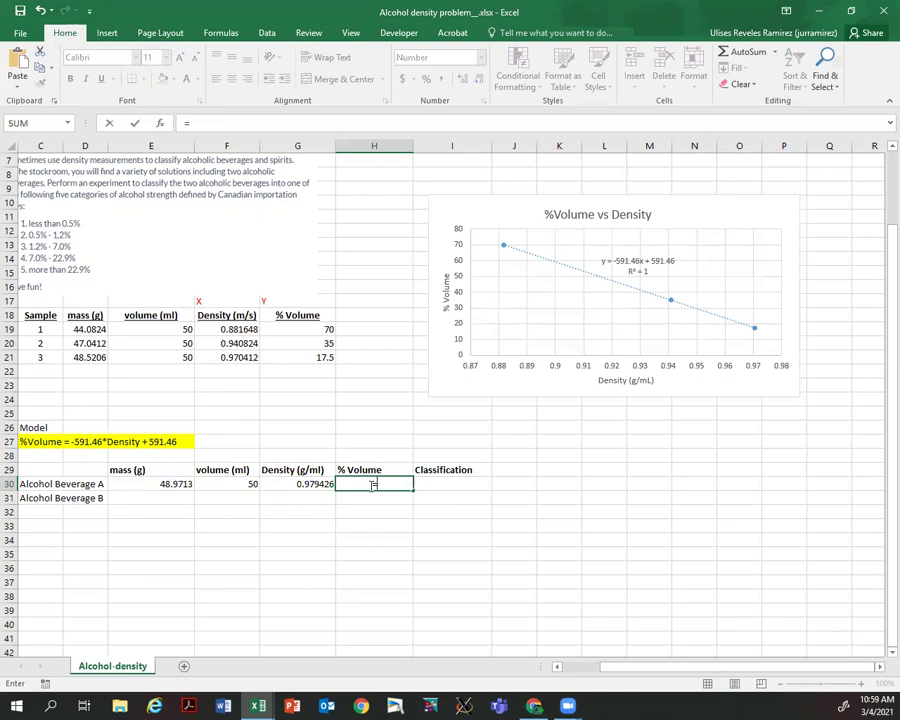
type("-591.46*")
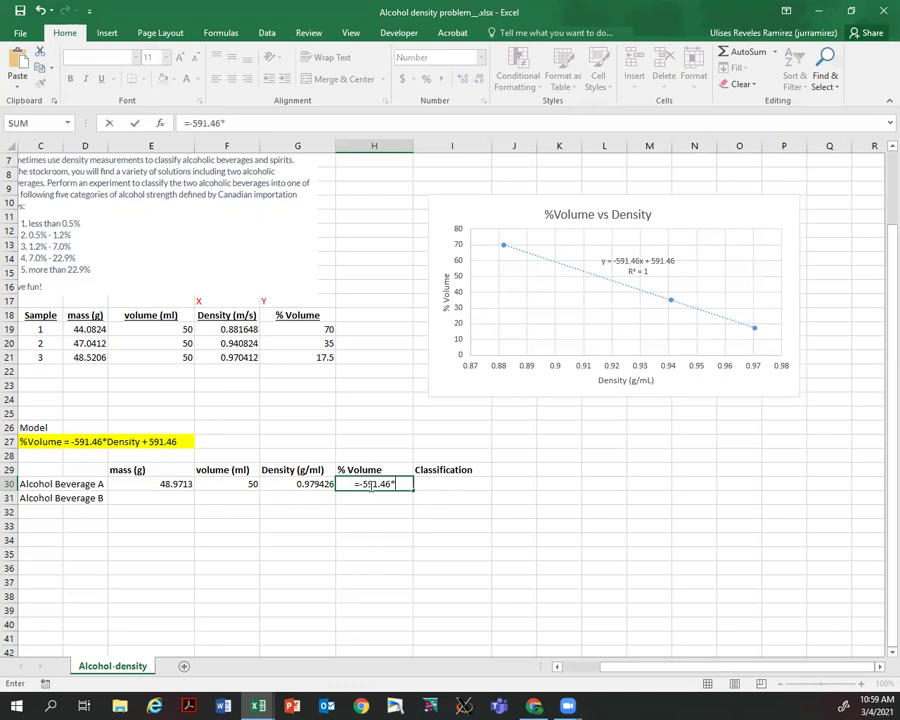
left_click(311, 483)
type("+")
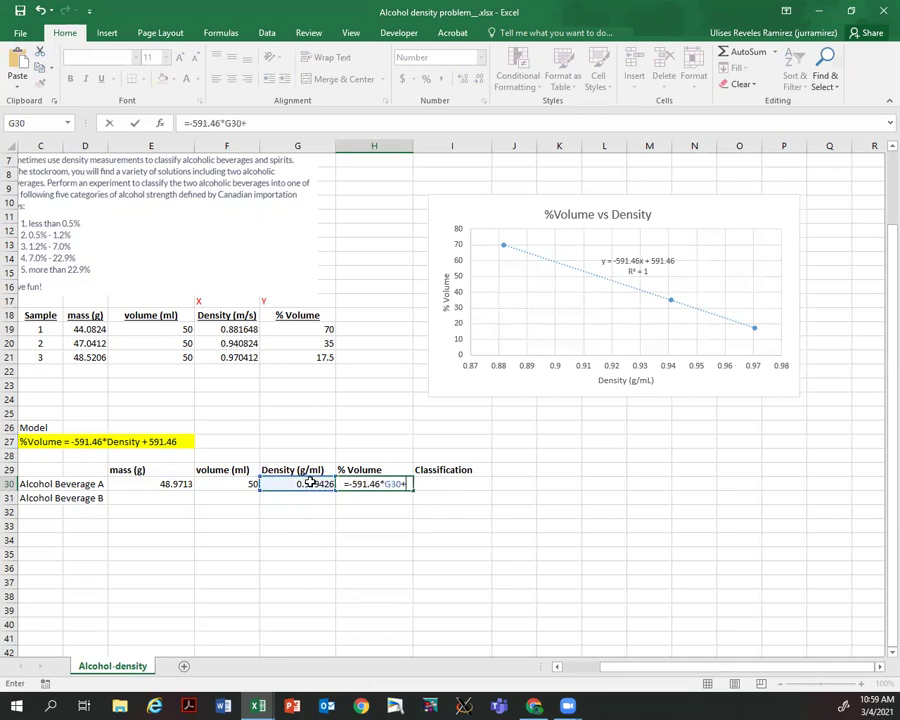
type("591.46")
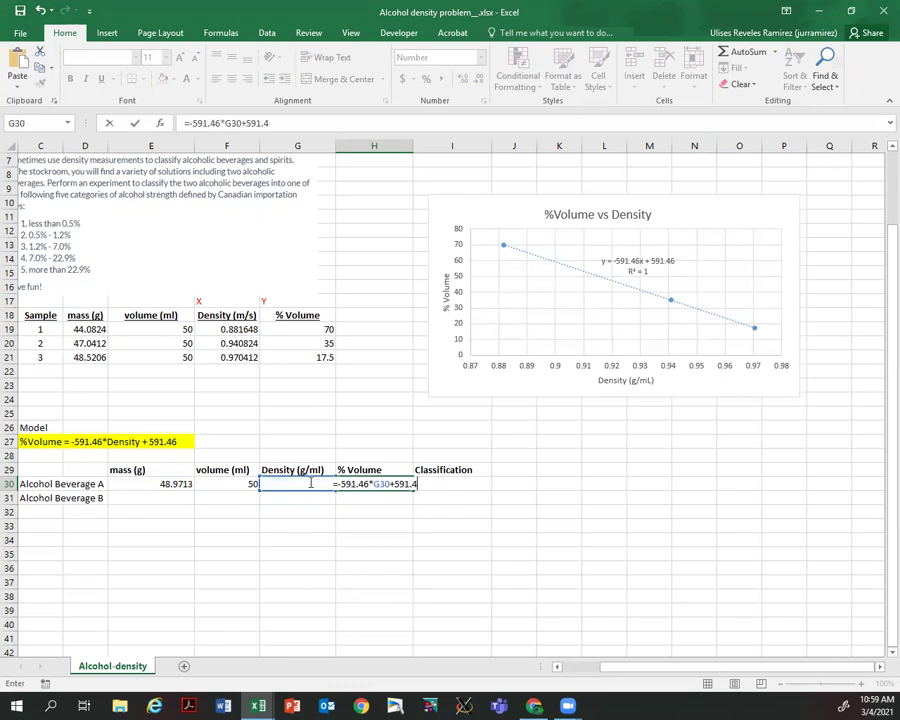
key("Return")
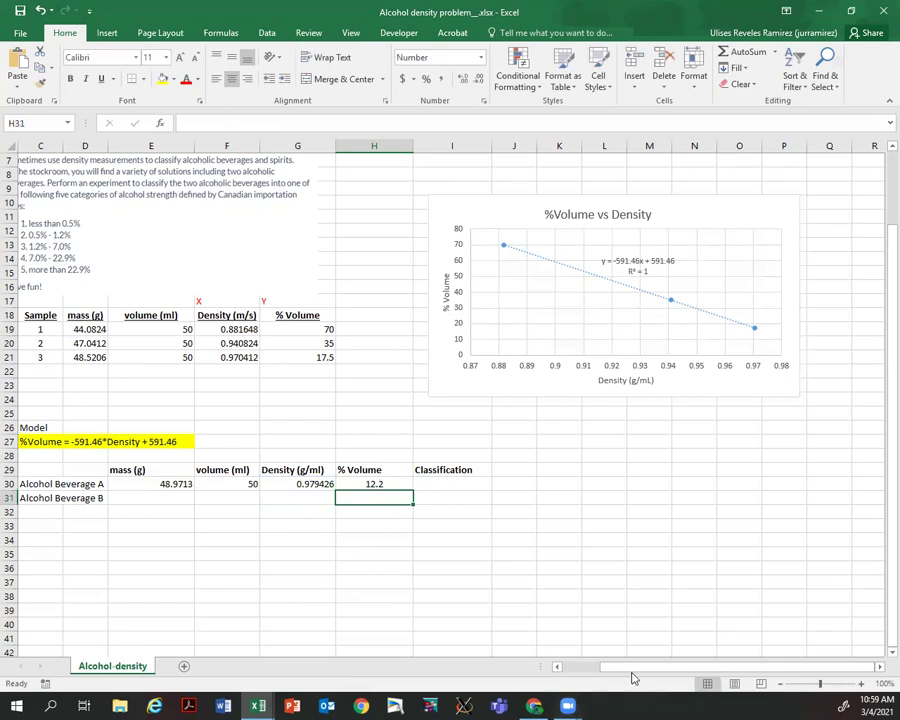
Step: Record classification 4 for Beverage A in I30 and restore the Excel window
left_click_drag(621, 671, 590, 669)
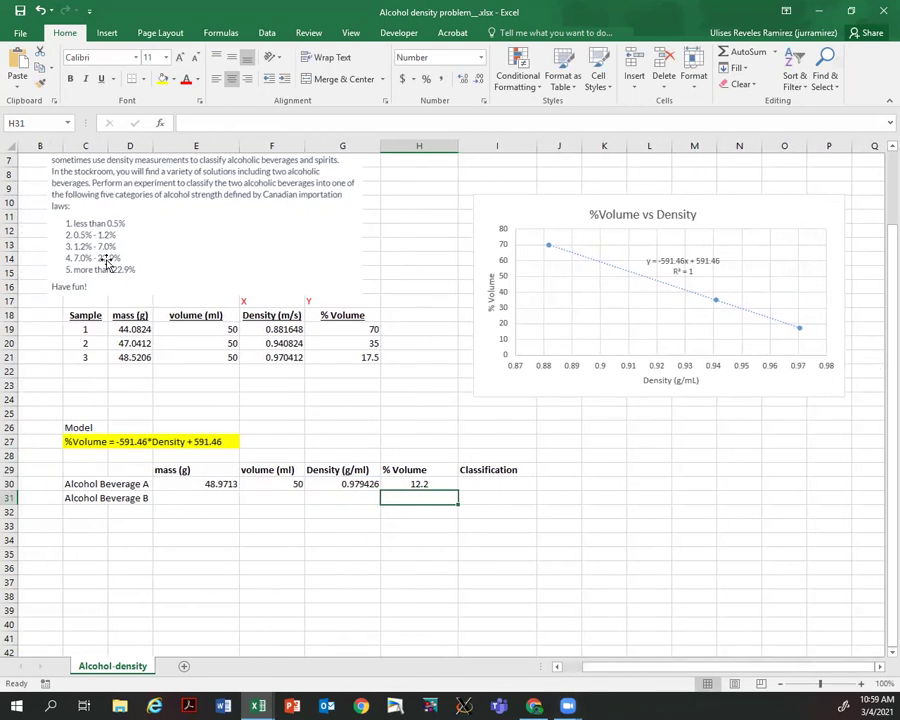
left_click(490, 486)
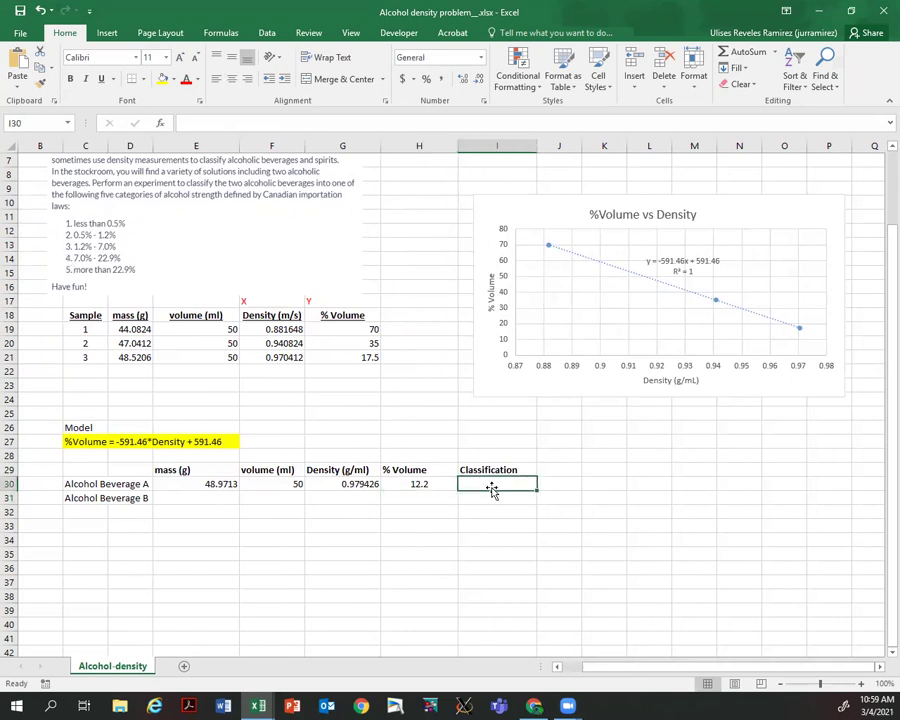
type("4")
left_click(466, 566)
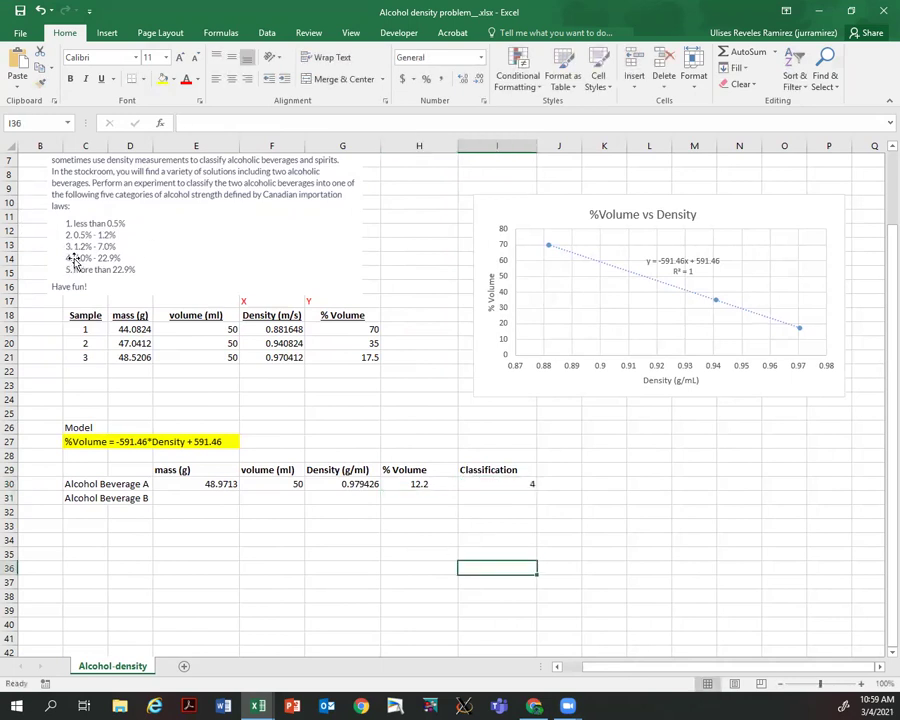
left_click(504, 484)
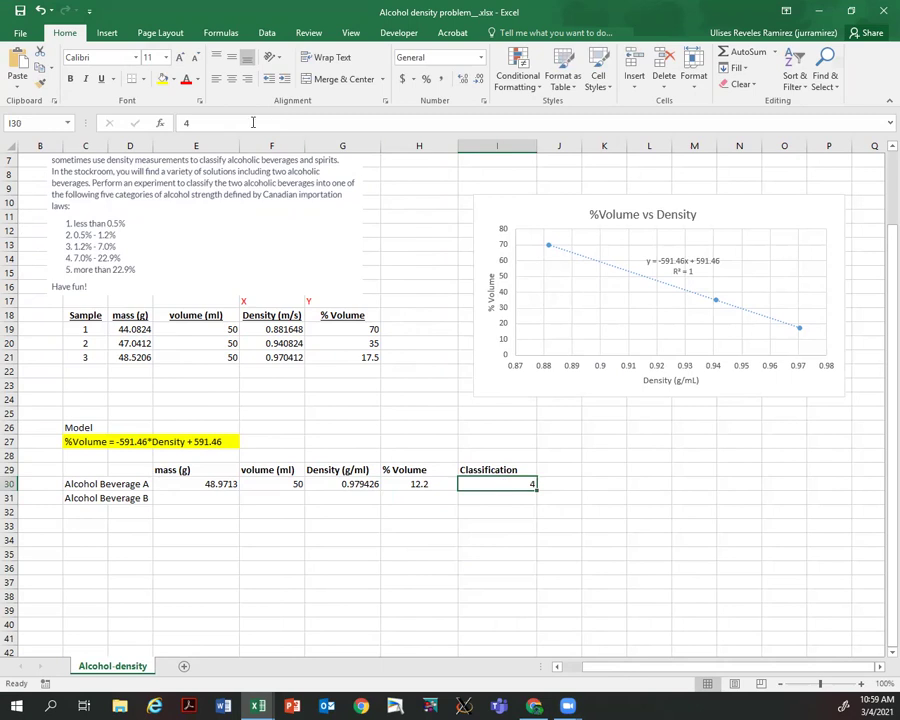
left_click(395, 526)
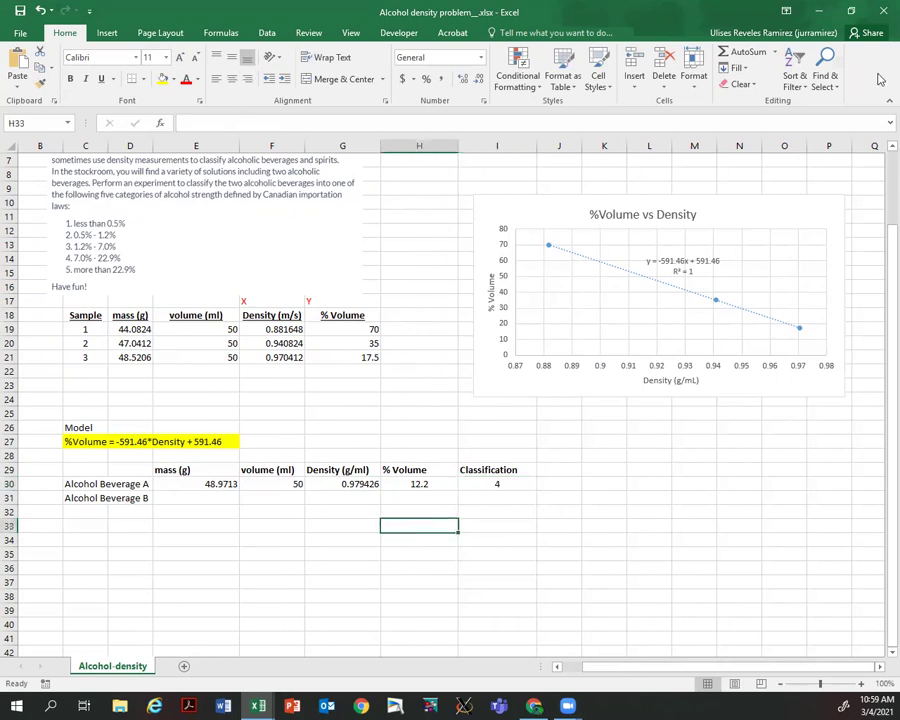
double_click(600, 12)
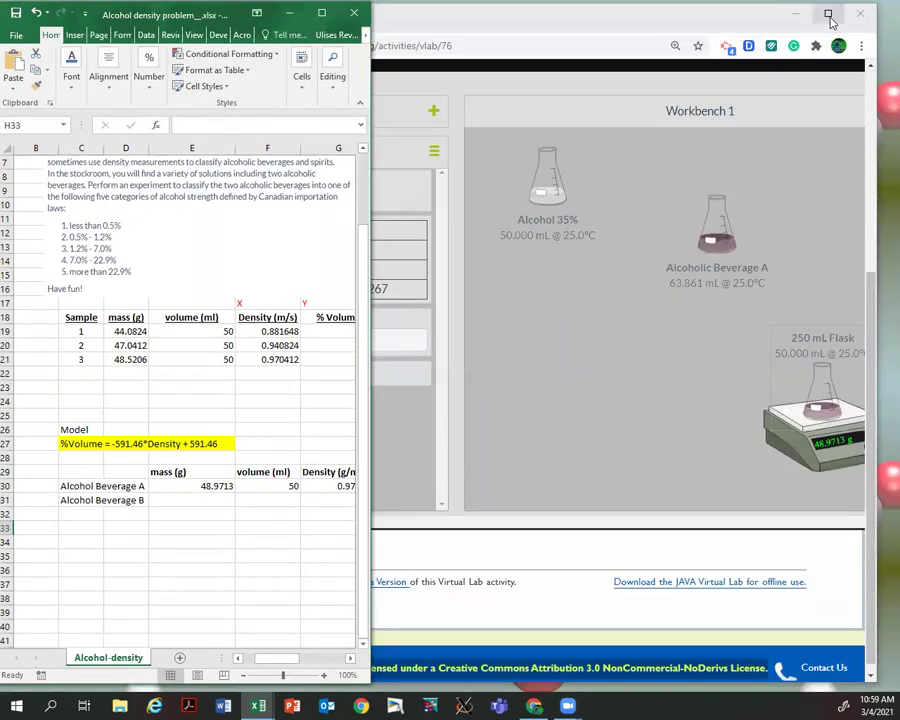
Step: Take the 250 mL flask off the balance and remove its liquid
left_click(830, 14)
left_click_drag(603, 289, 563, 242)
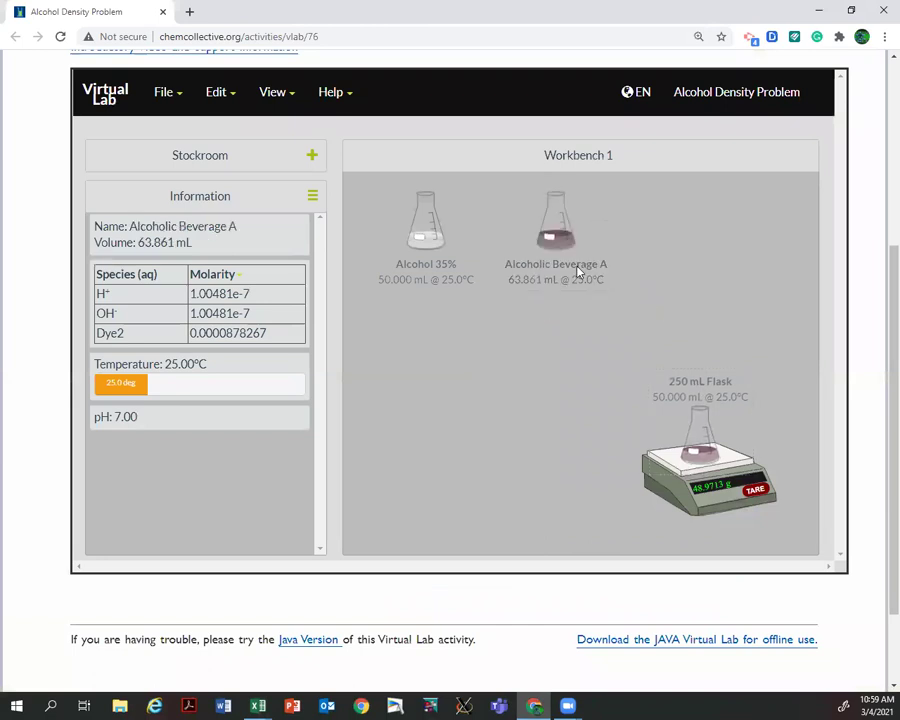
left_click_drag(703, 440, 568, 368)
right_click(568, 368)
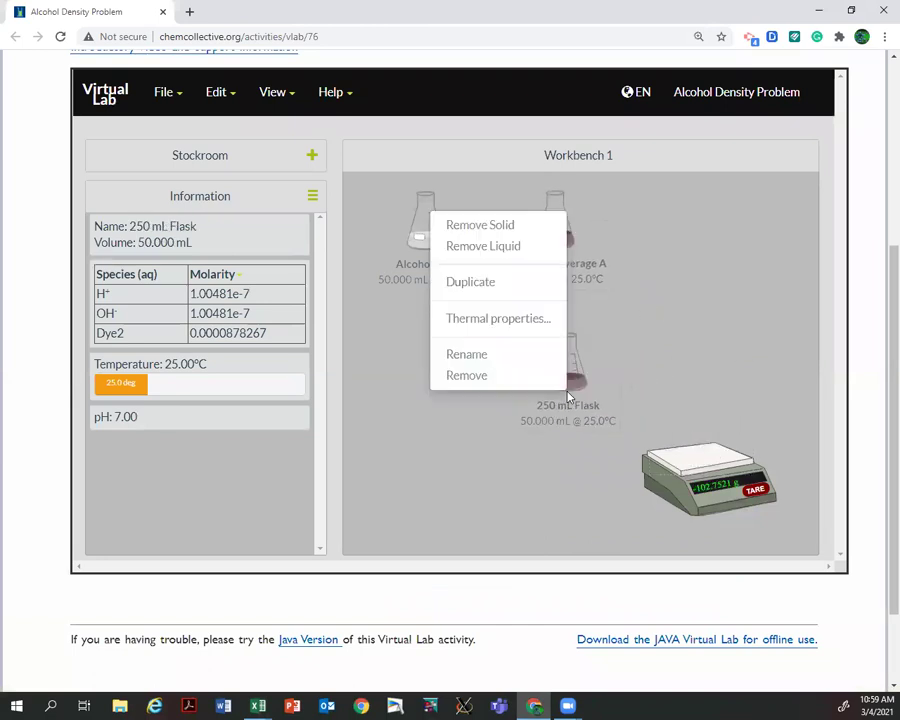
left_click(494, 245)
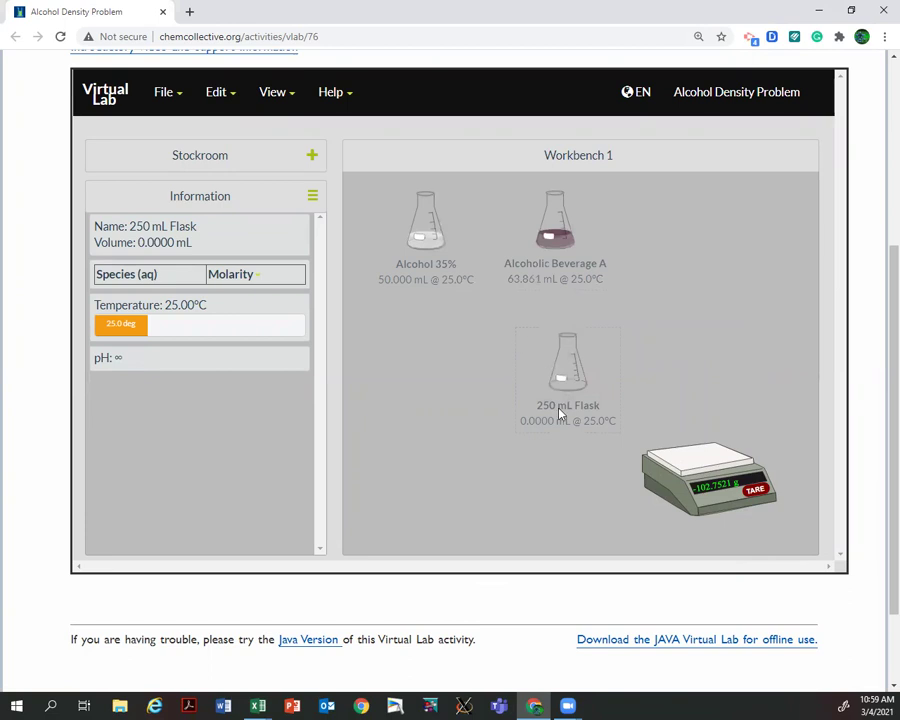
Step: Pour 50 mL of Alcoholic Beverage B from the Stockroom into the flask and weigh it: 45.9169 g
left_click(223, 156)
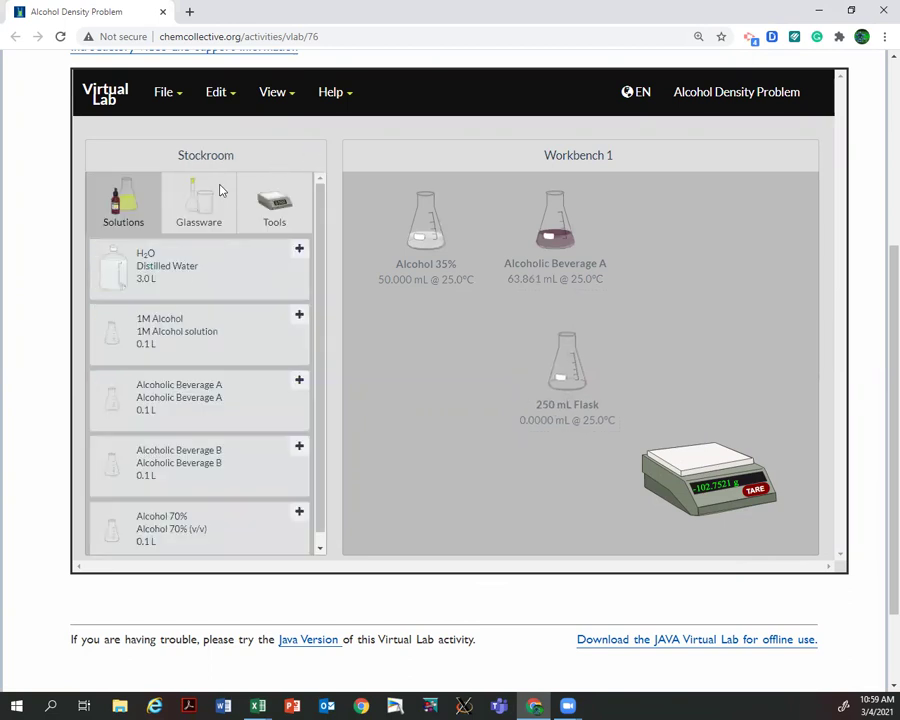
double_click(177, 466)
left_click_drag(693, 221, 442, 346)
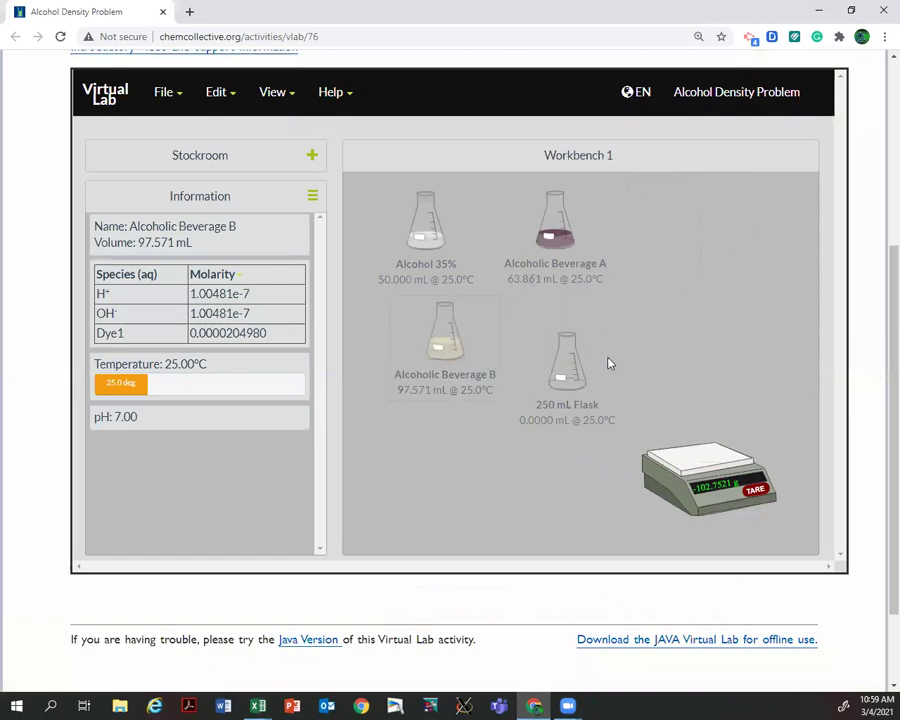
left_click_drag(564, 366, 599, 360)
left_click_drag(483, 349, 600, 364)
type("50")
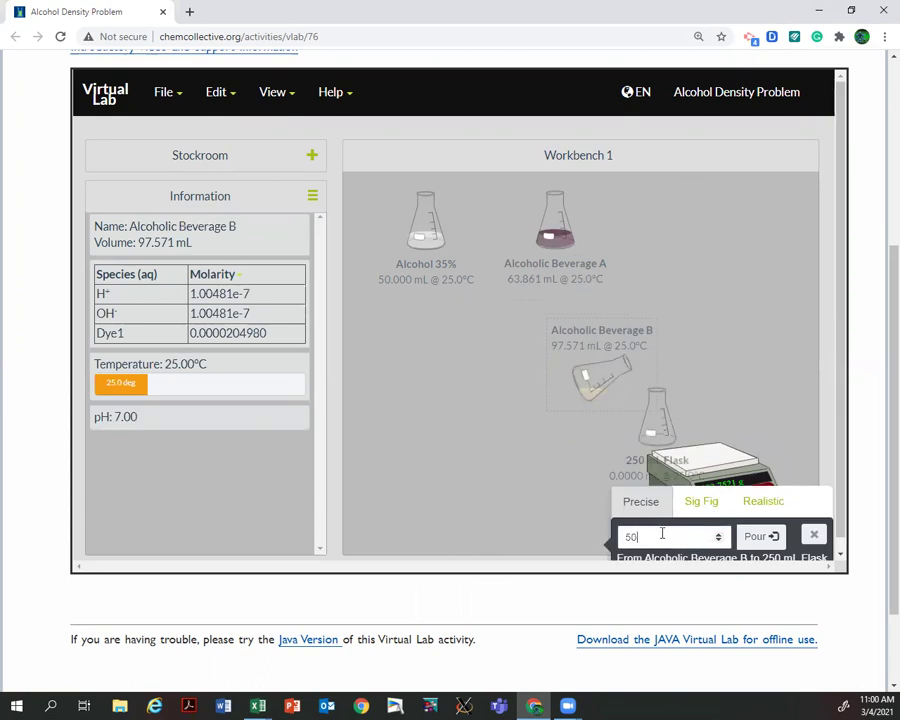
left_click(755, 537)
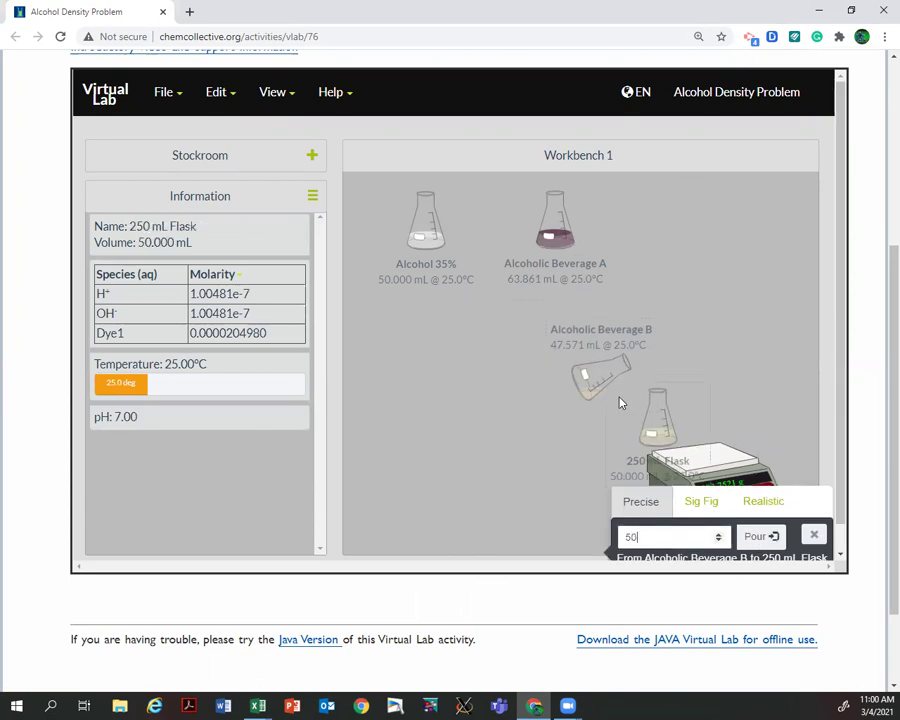
left_click_drag(667, 412, 714, 452)
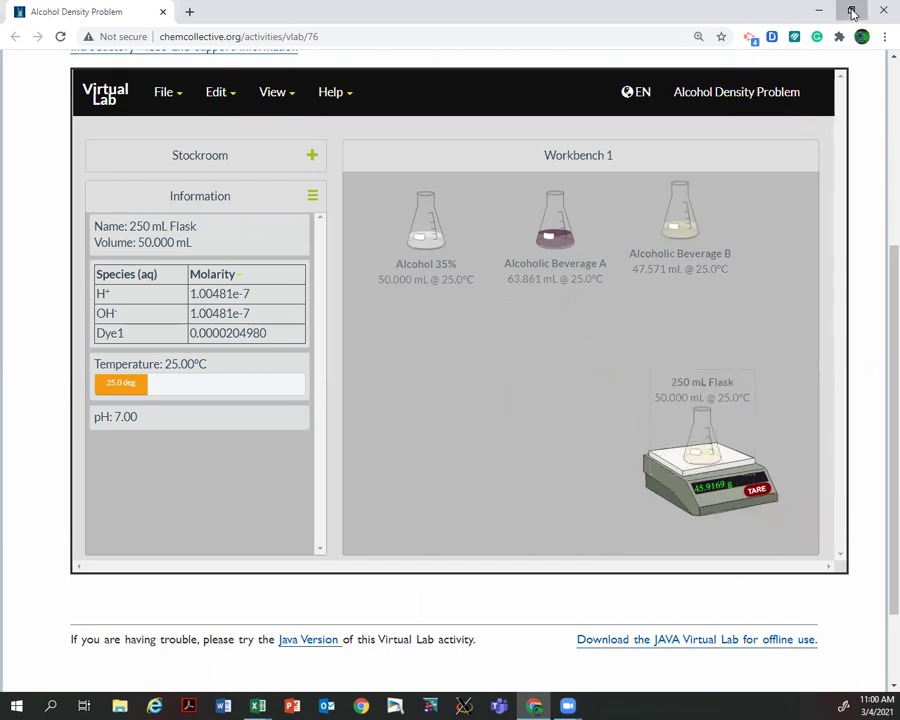
Step: Enter Beverage B's mass 45.9169 and volume 50 in E31:F31
left_click(851, 11)
left_click(101, 473)
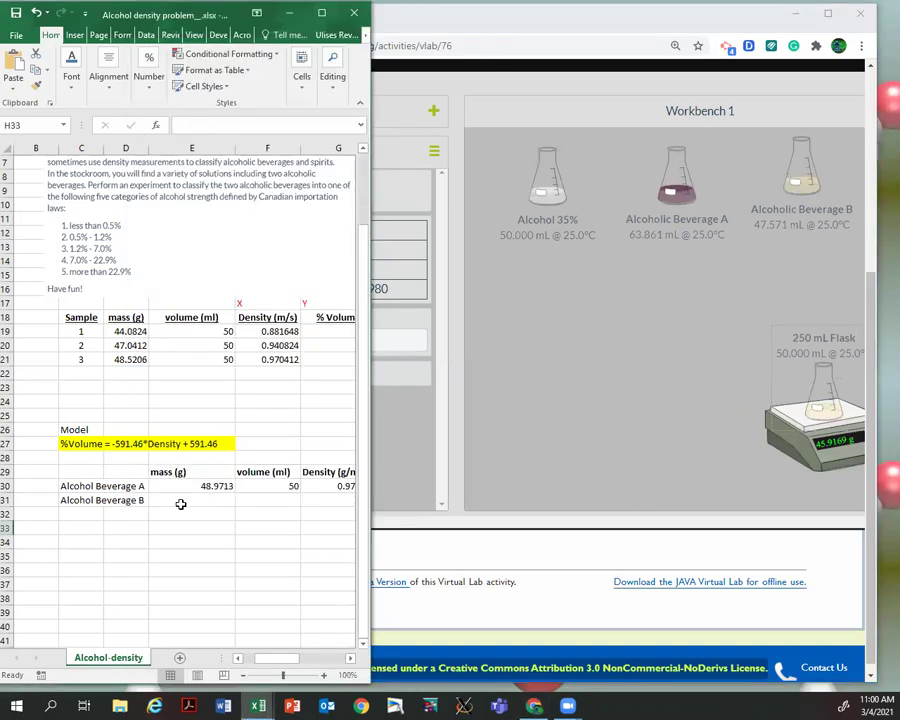
left_click(181, 501)
type("45.9")
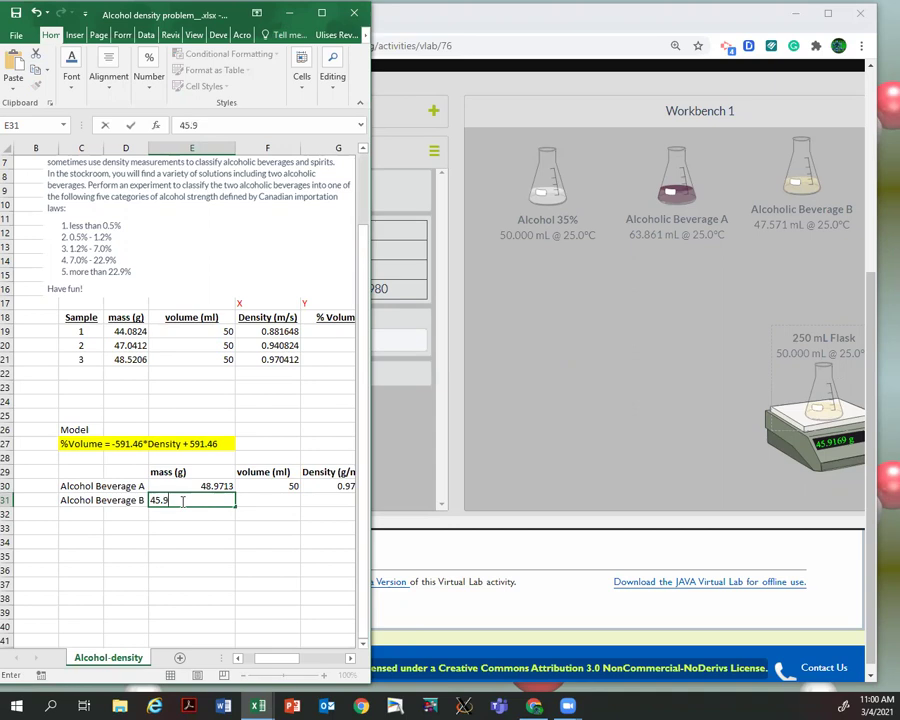
type("169")
key("Tab")
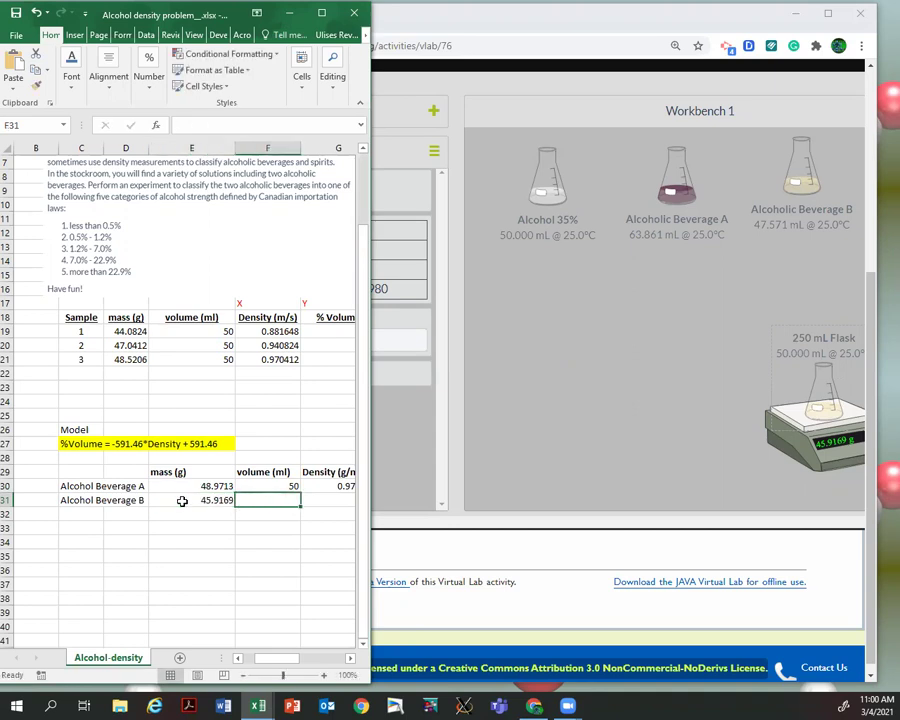
type("50")
key("Tab")
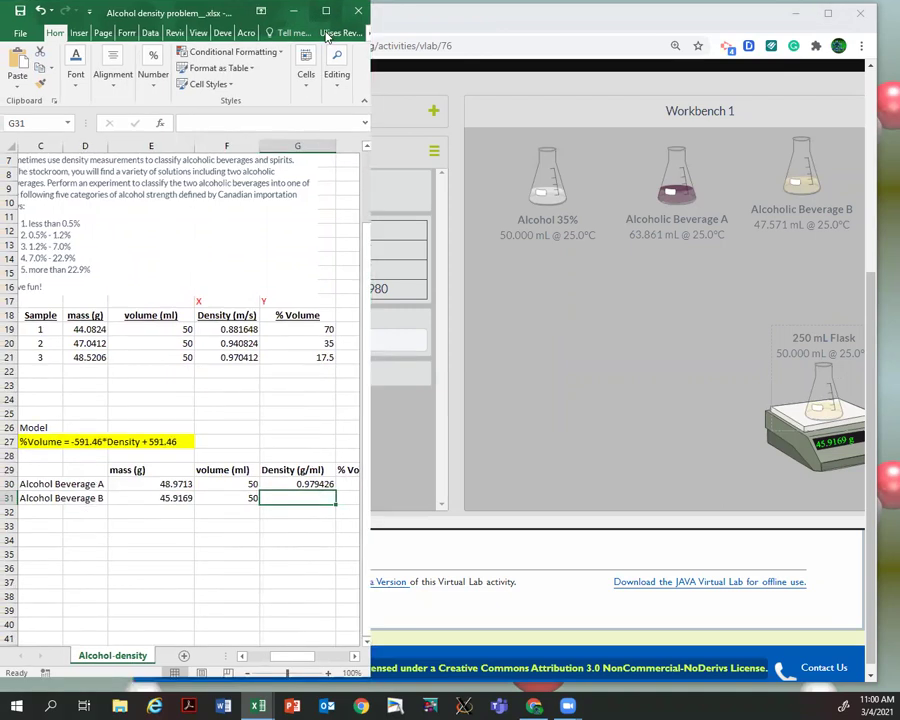
key("super+Up")
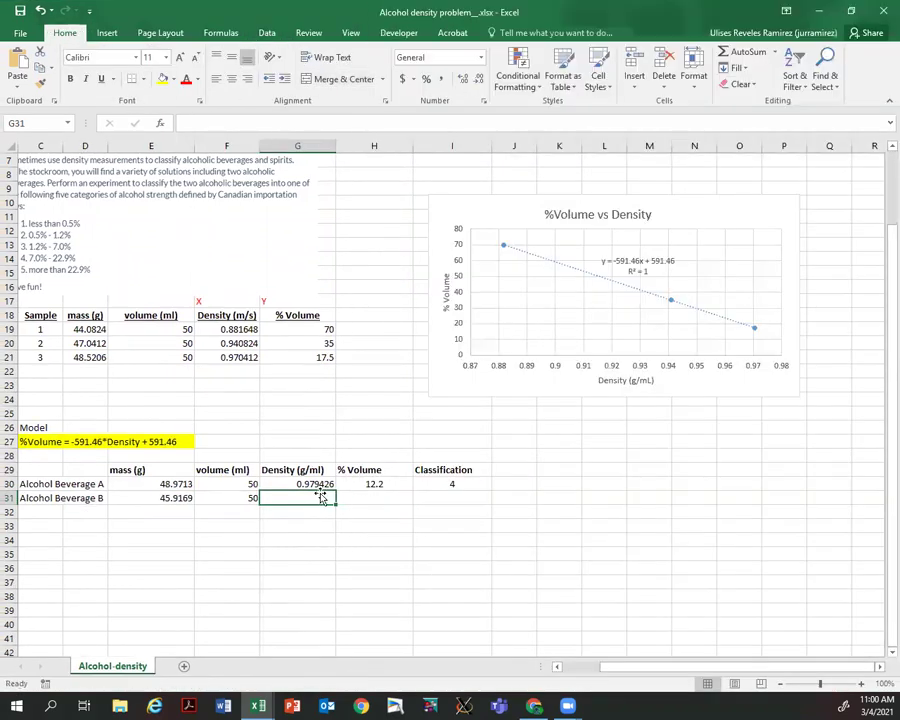
Step: Fill the density and %Volume formulas down to Beverage B, giving 0.918338 and 48.3
key("Up")
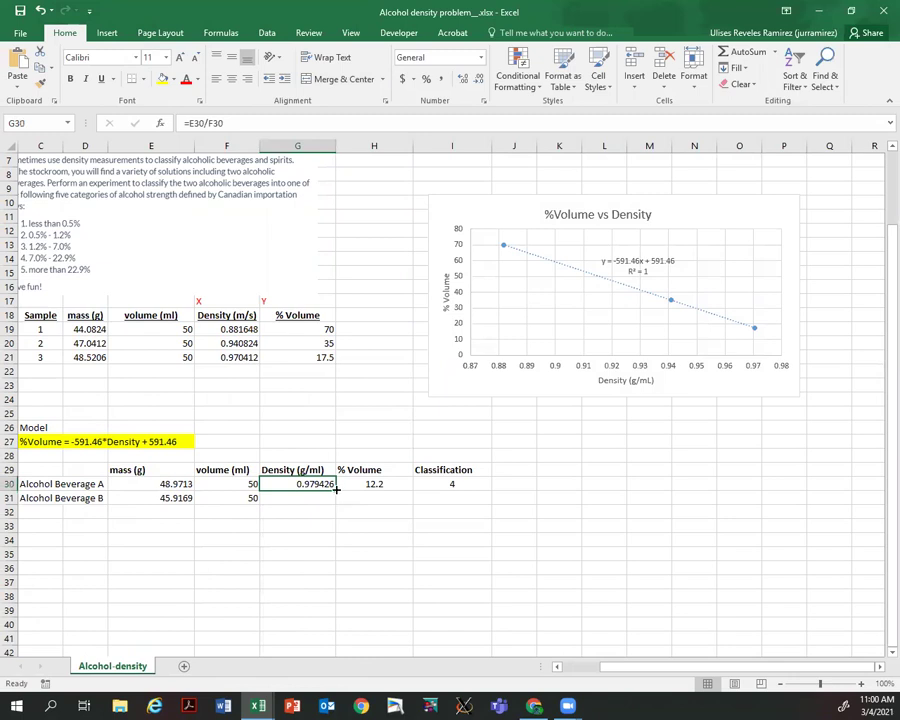
left_click_drag(336, 489, 342, 500)
left_click(342, 500)
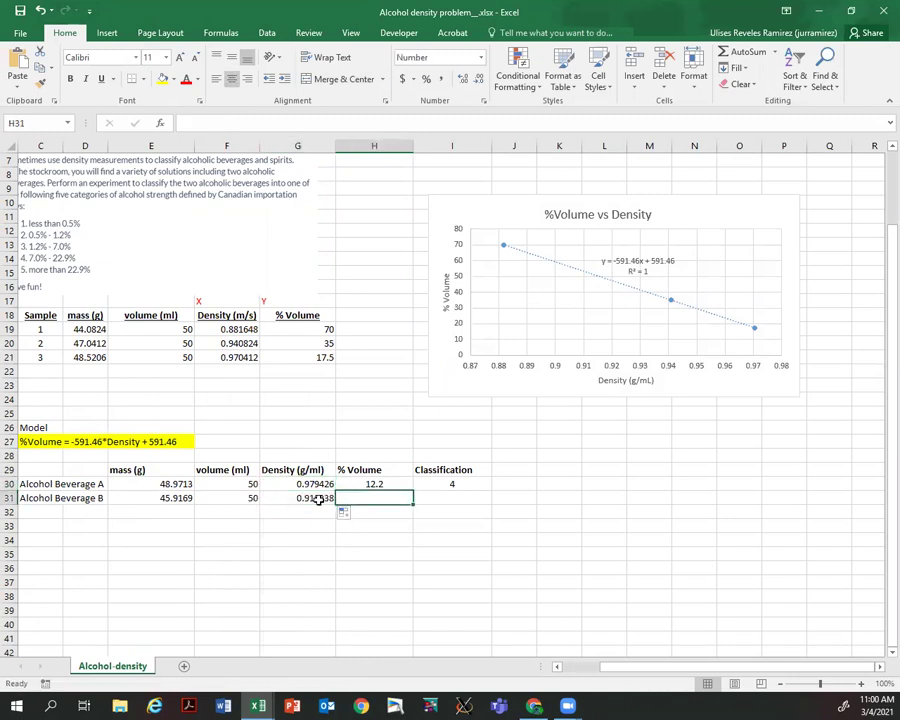
left_click(318, 500)
left_click(392, 482)
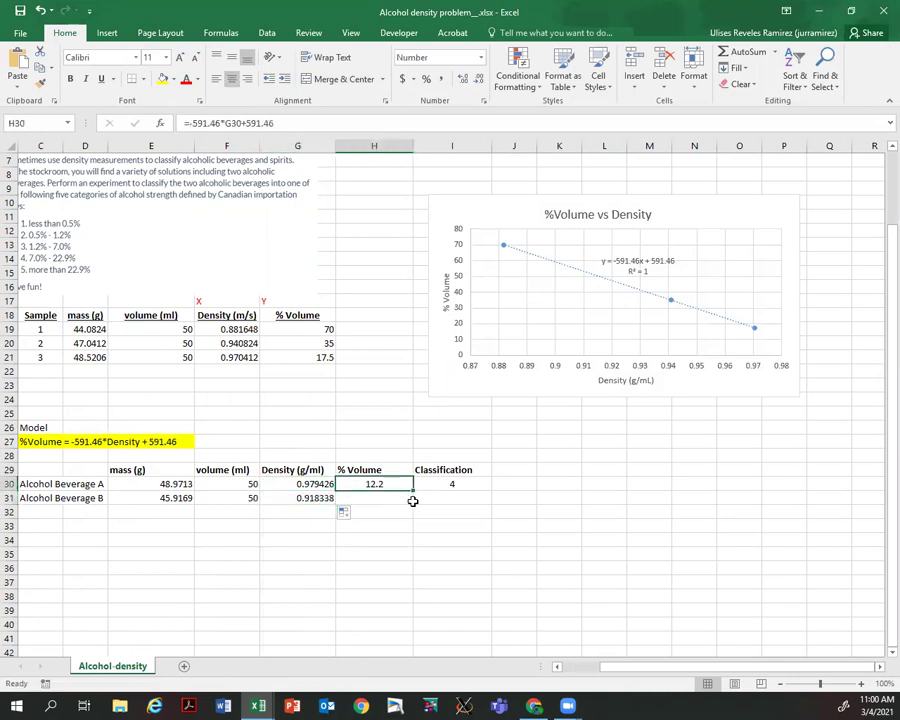
mouse_move(412, 490)
left_mouse_down()
mouse_move(404, 506)
mouse_move(412, 504)
left_mouse_up()
left_click_drag(652, 662, 582, 662)
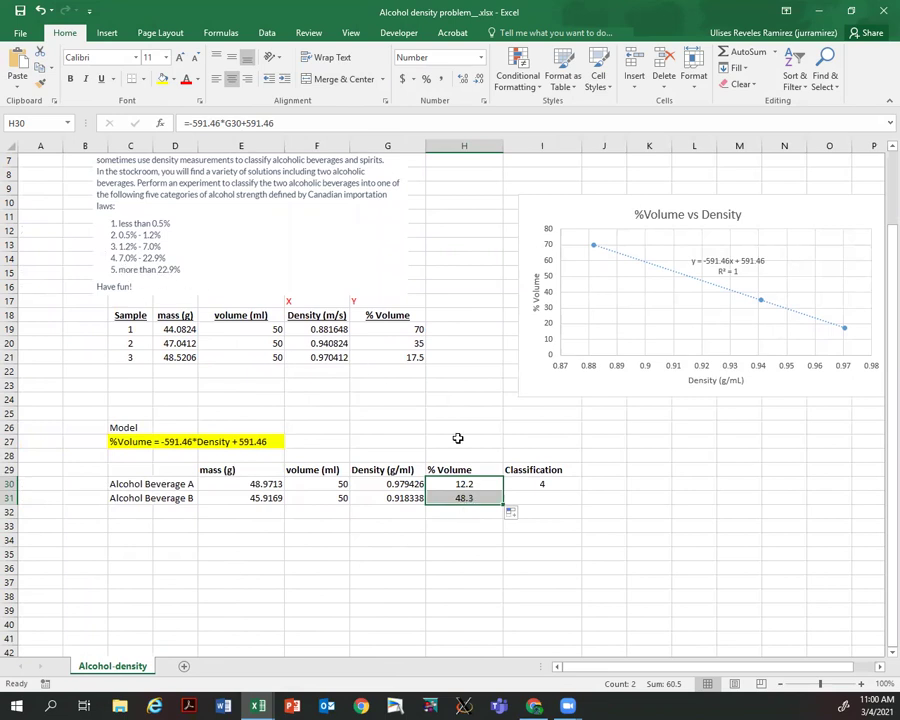
Step: Classify Beverage B as 5, then centre and fill I29:I32 light blue
left_click(528, 496)
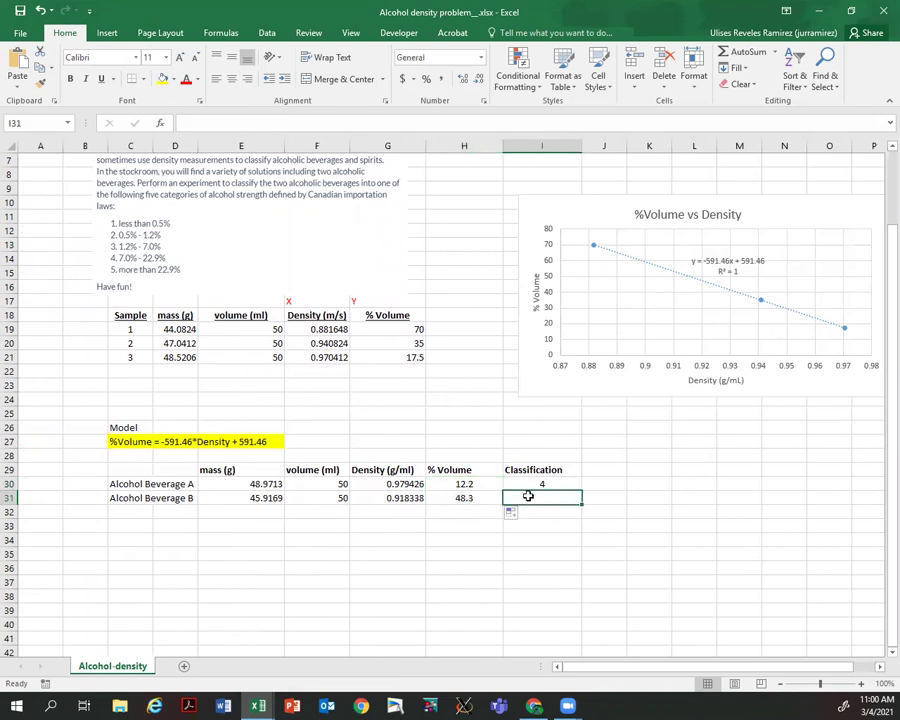
type("5")
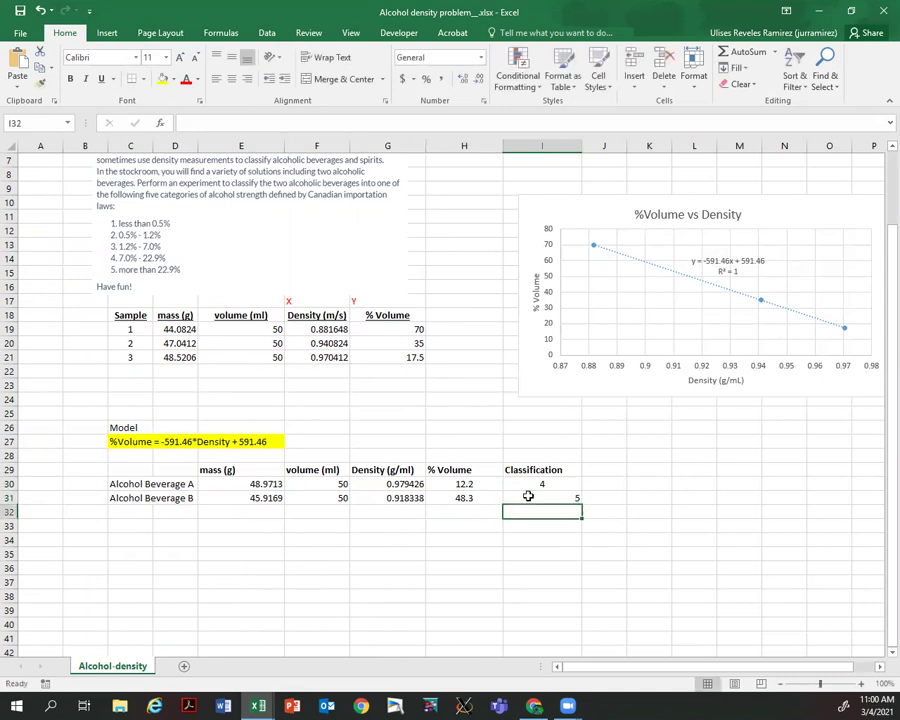
left_click_drag(538, 467, 542, 512)
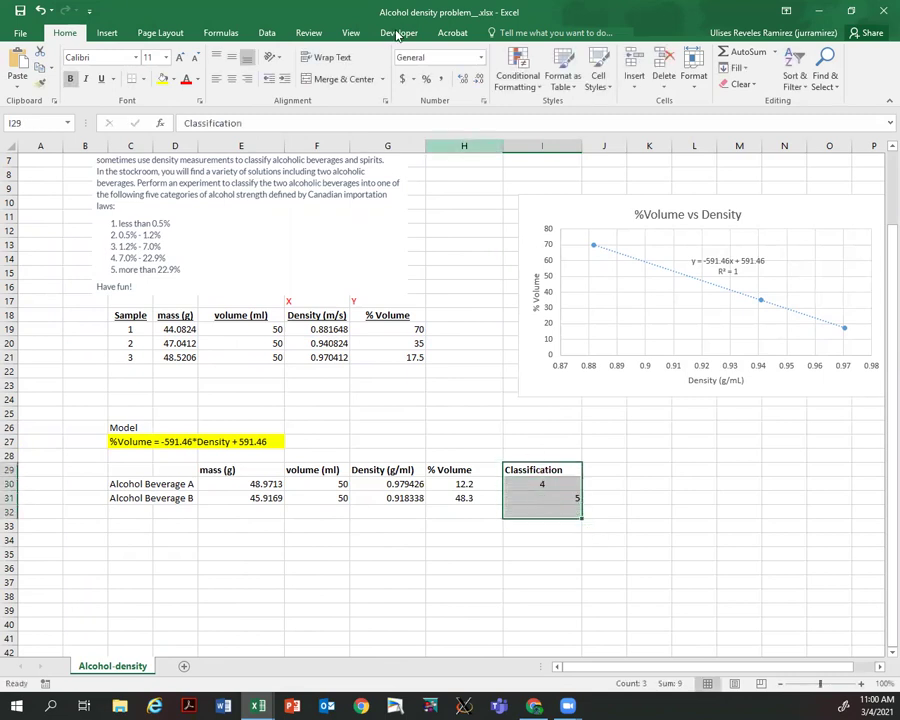
left_click(231, 79)
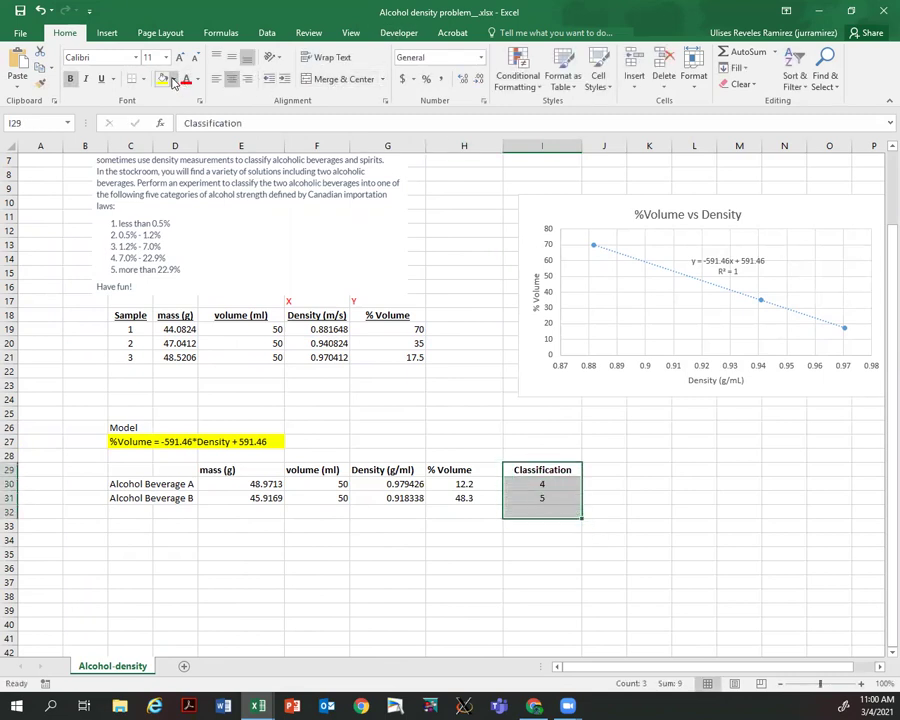
left_click(173, 80)
left_click(232, 189)
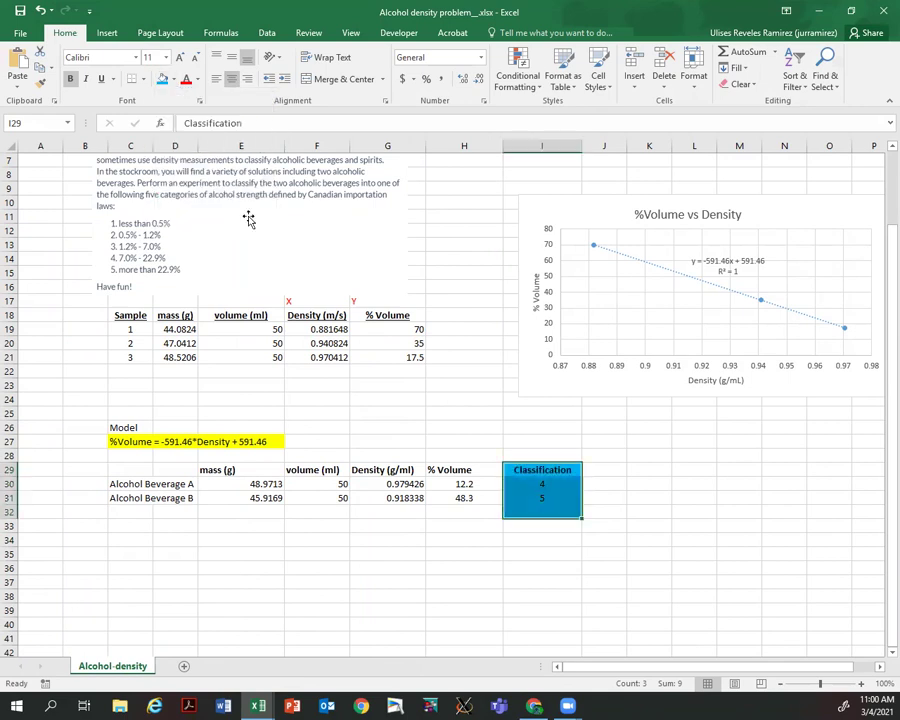
left_click(362, 538)
scroll(416, 446, "up", 2)
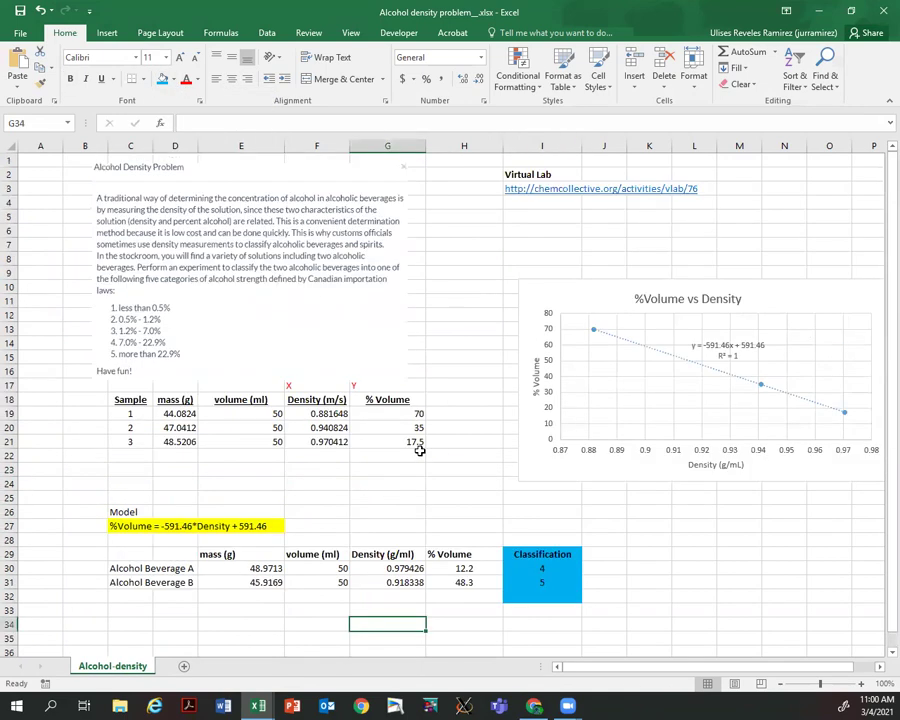